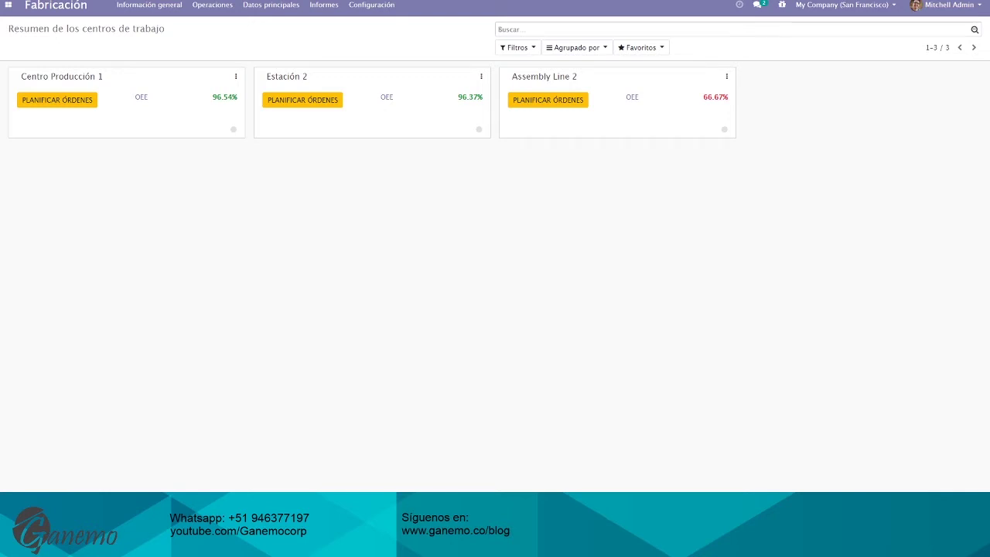
Step: Open the bill of materials of Producto 1 in Fabricación, from the Fabricar este producto group, and examine its components
click(9, 7)
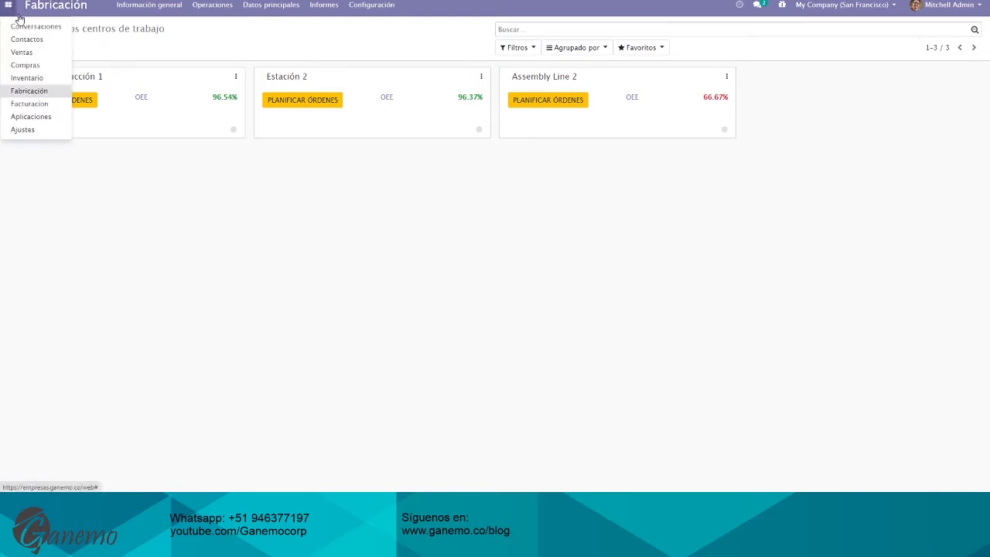
click(31, 91)
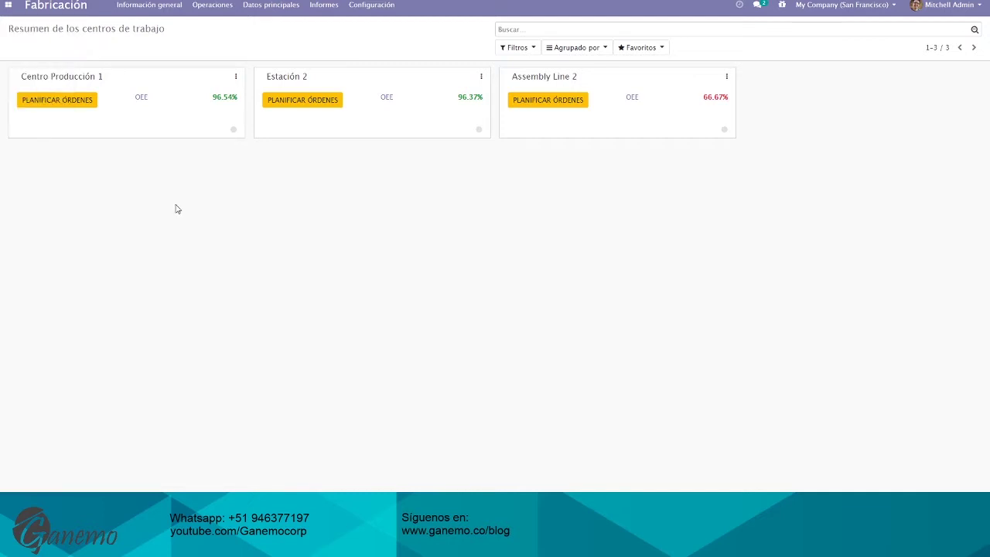
click(275, 5)
click(280, 54)
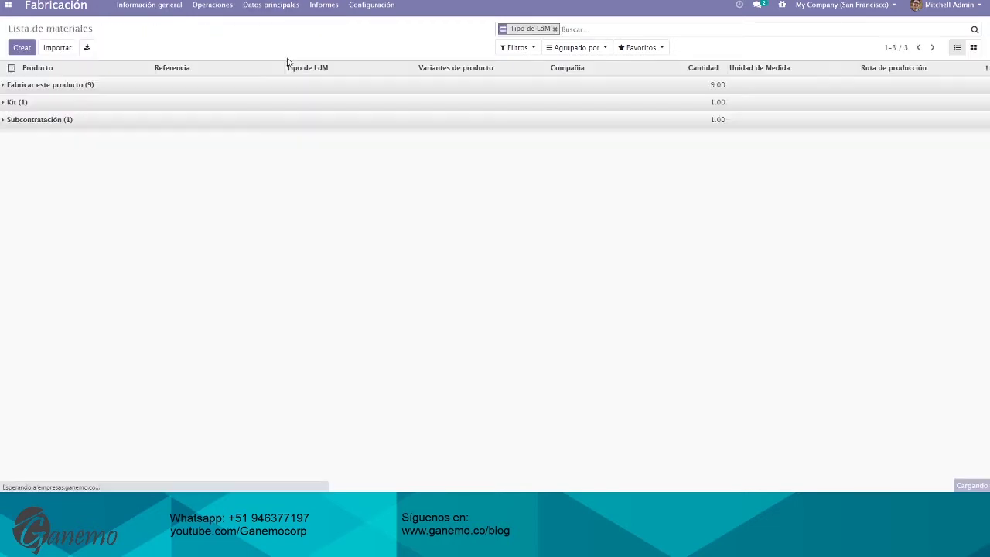
click(108, 93)
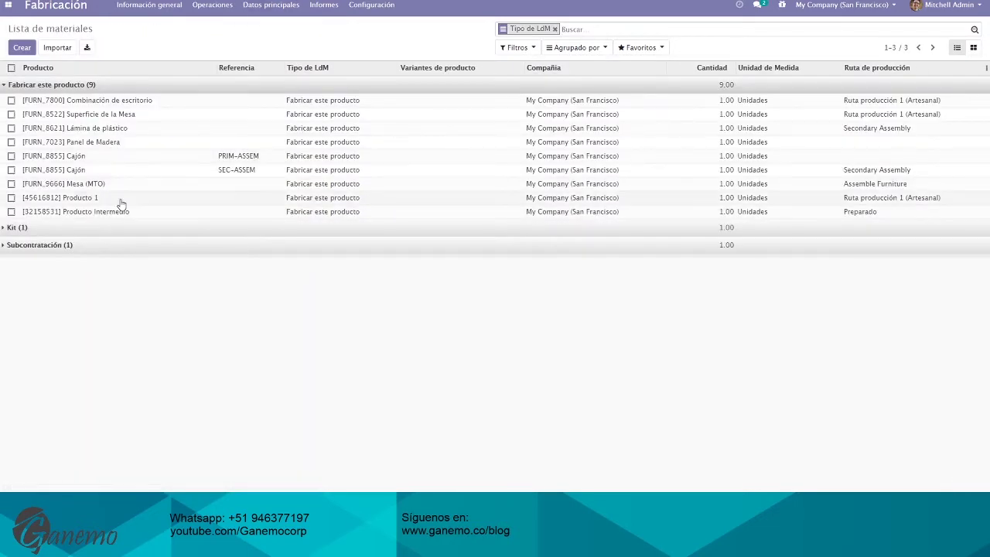
click(122, 201)
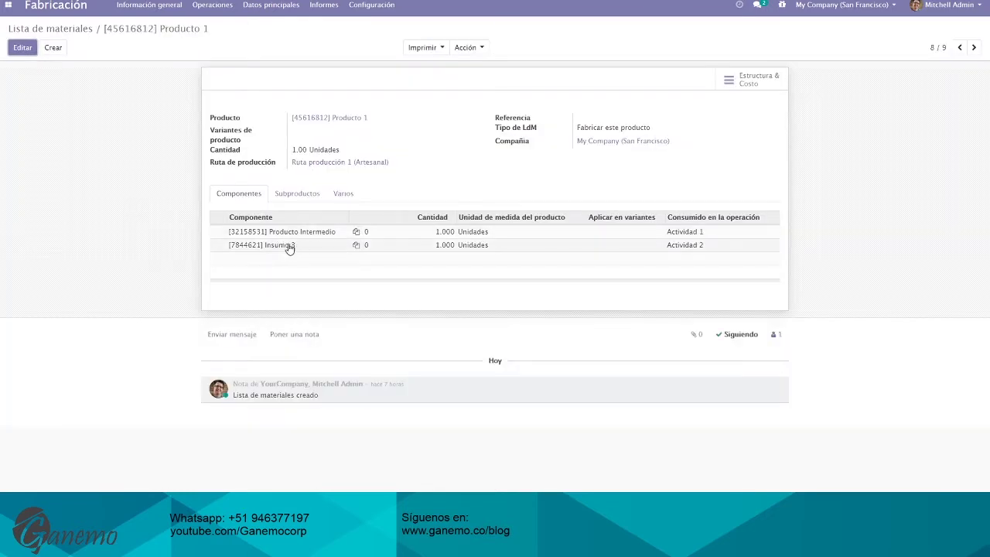
drag(220, 121, 375, 125)
click(389, 107)
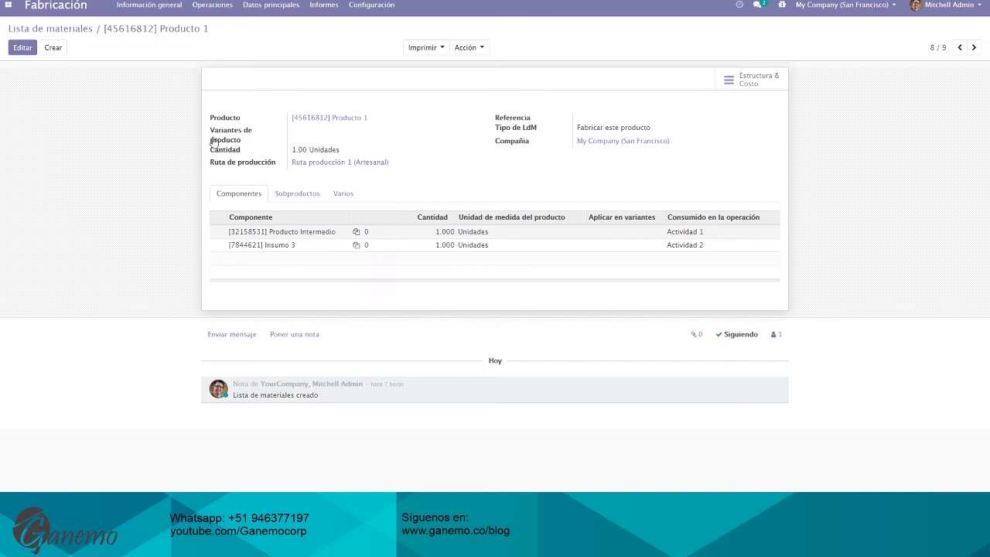
Step: Examine the bill of materials of Producto Intermedio, recheck the one of Producto 1, and return to the list of materials
click(82, 30)
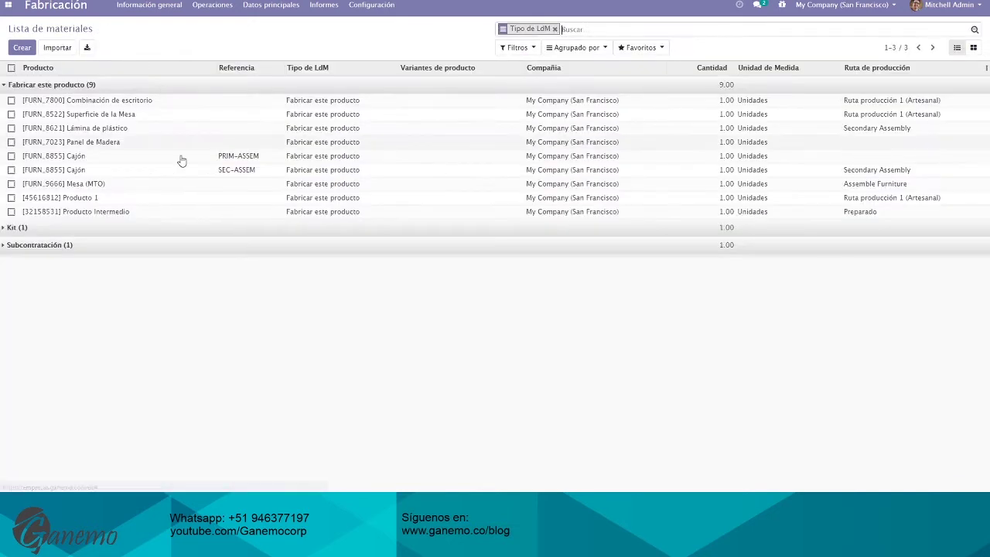
click(97, 212)
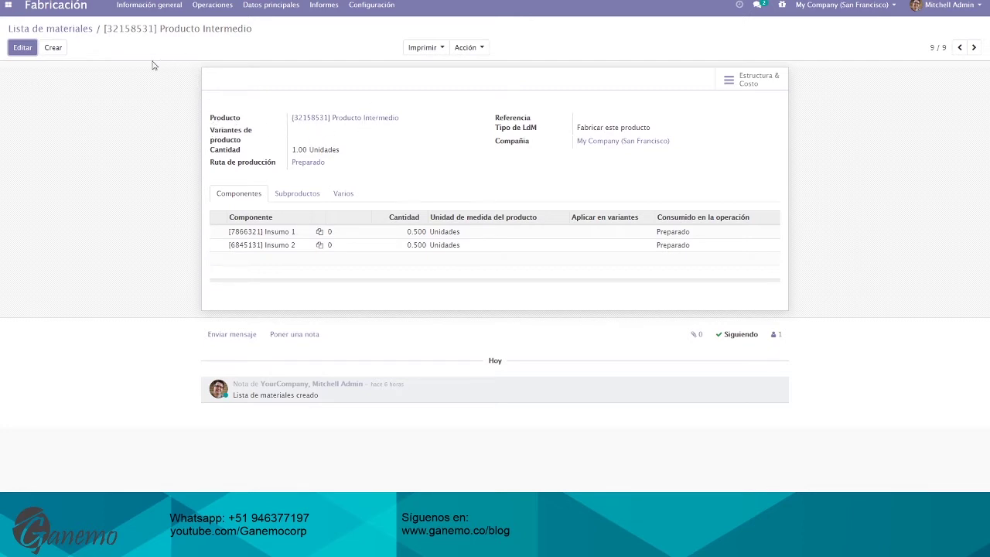
click(81, 31)
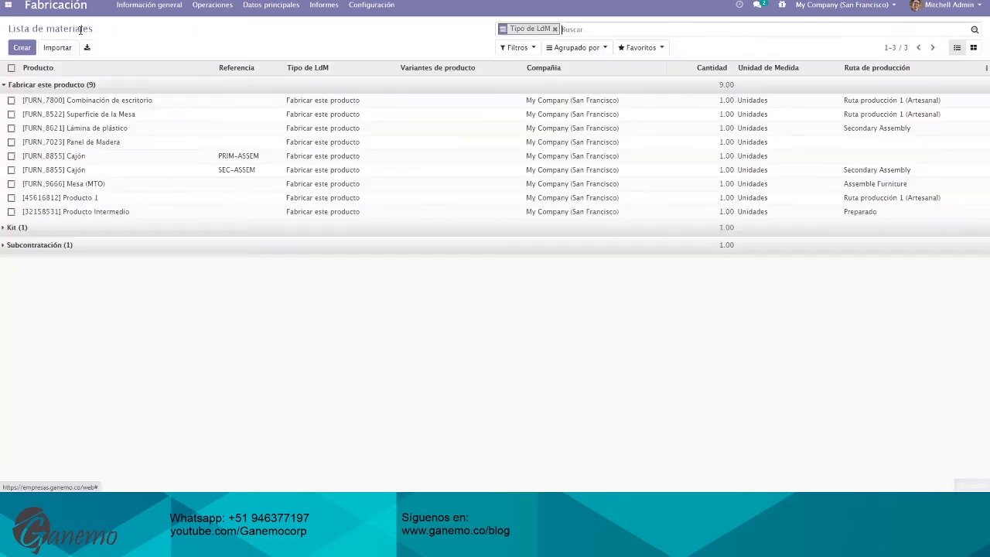
click(113, 198)
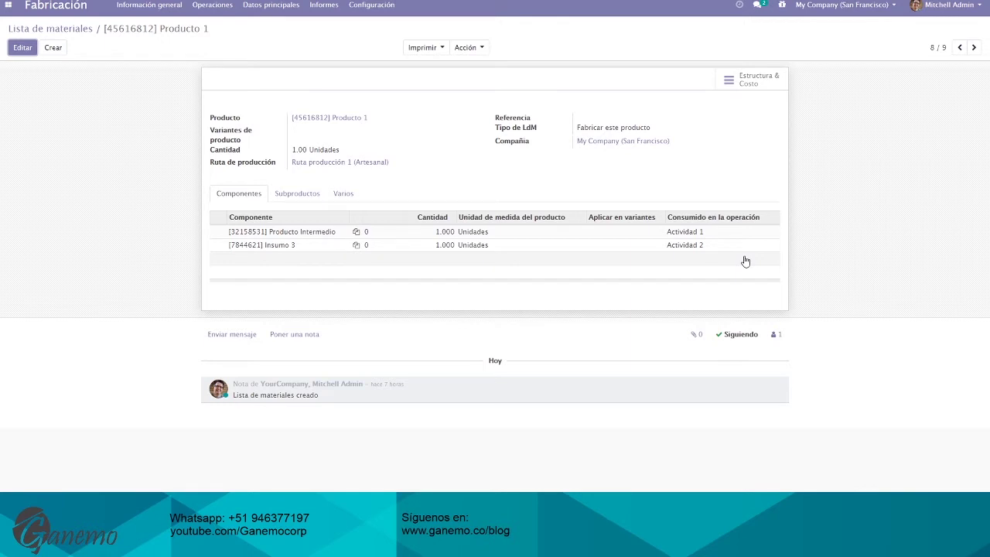
key(alt+Left)
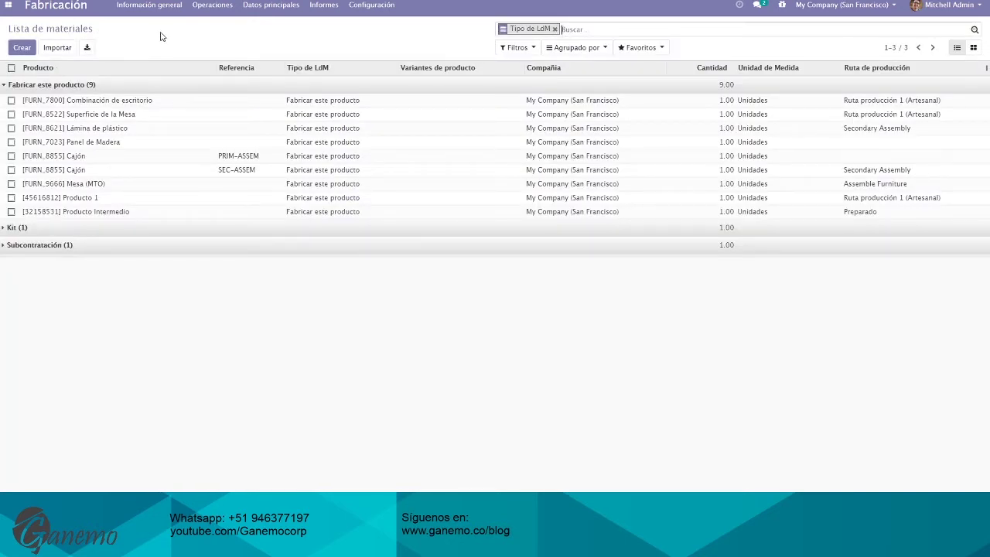
Step: Expand and collapse the Kit and Subcontratación groups to view their entries, leaving only the Fabricar este producto group expanded
click(174, 228)
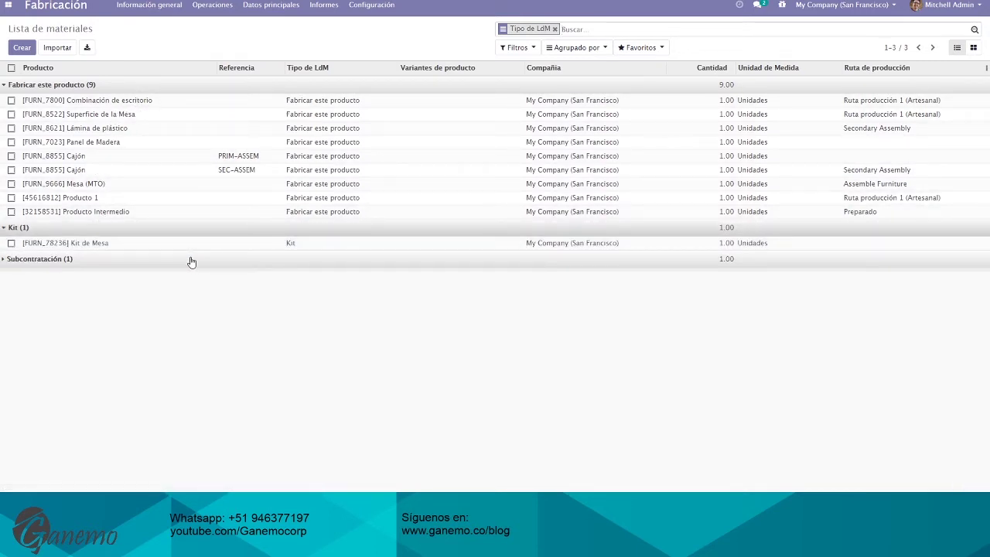
click(191, 261)
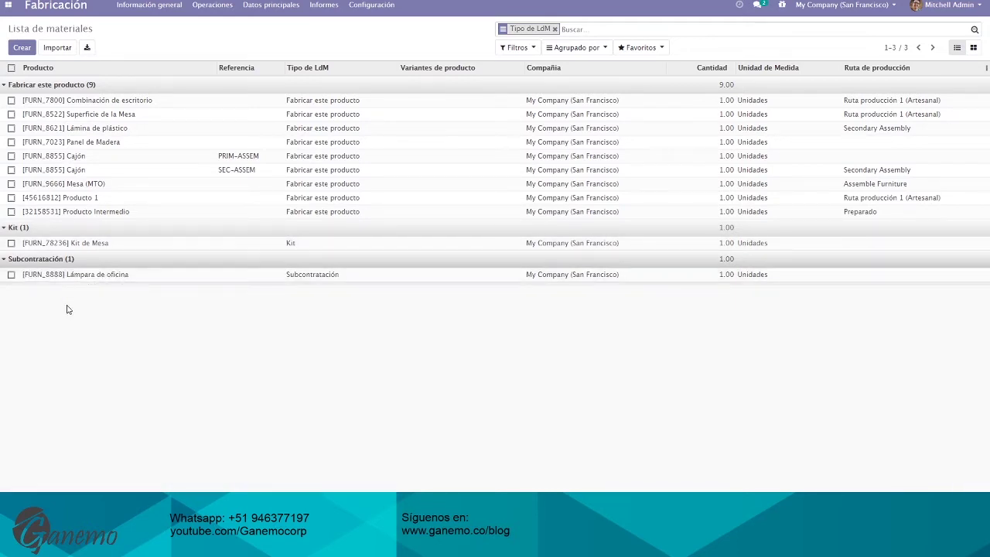
click(126, 260)
click(130, 229)
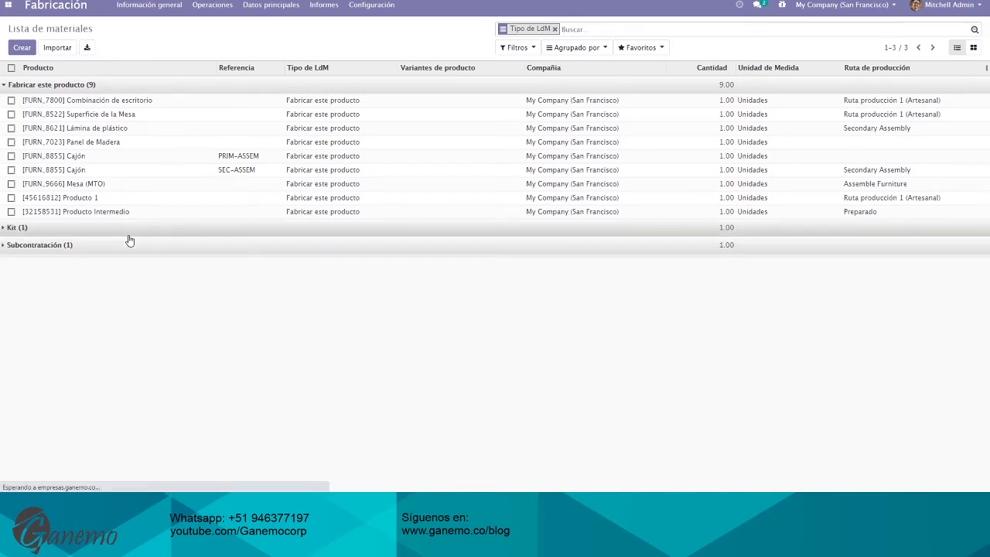
click(162, 85)
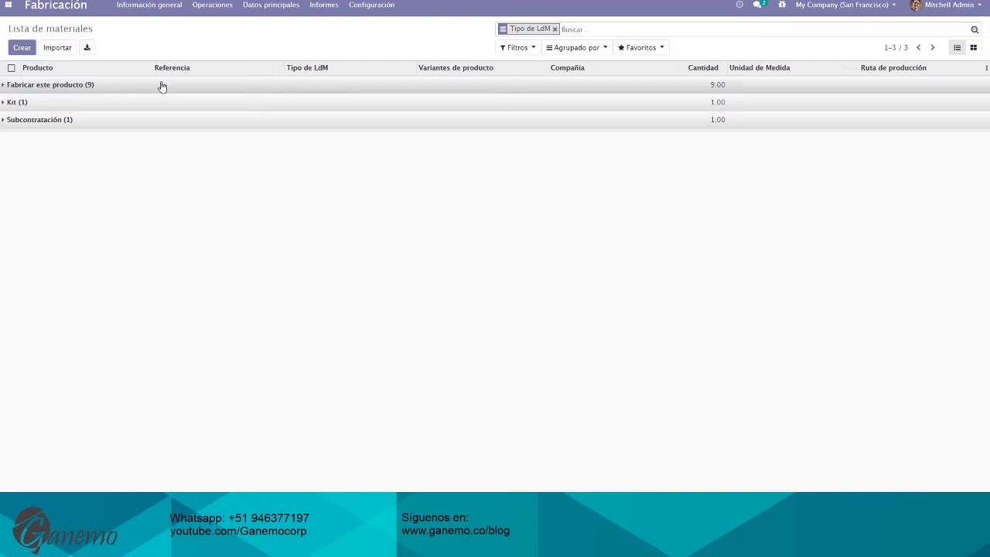
click(162, 85)
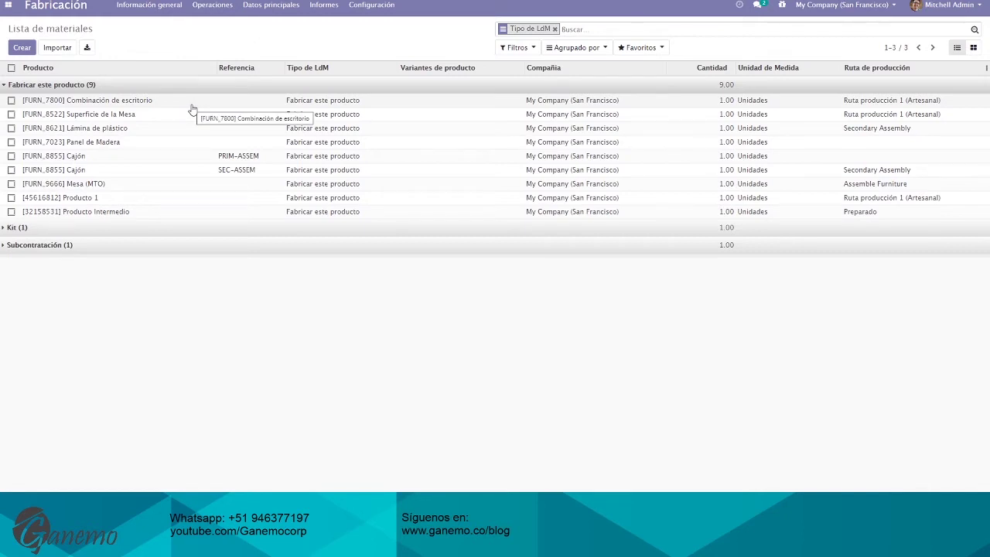
Step: Check the components of Producto 1's bill of materials and open the list of production centres
click(190, 199)
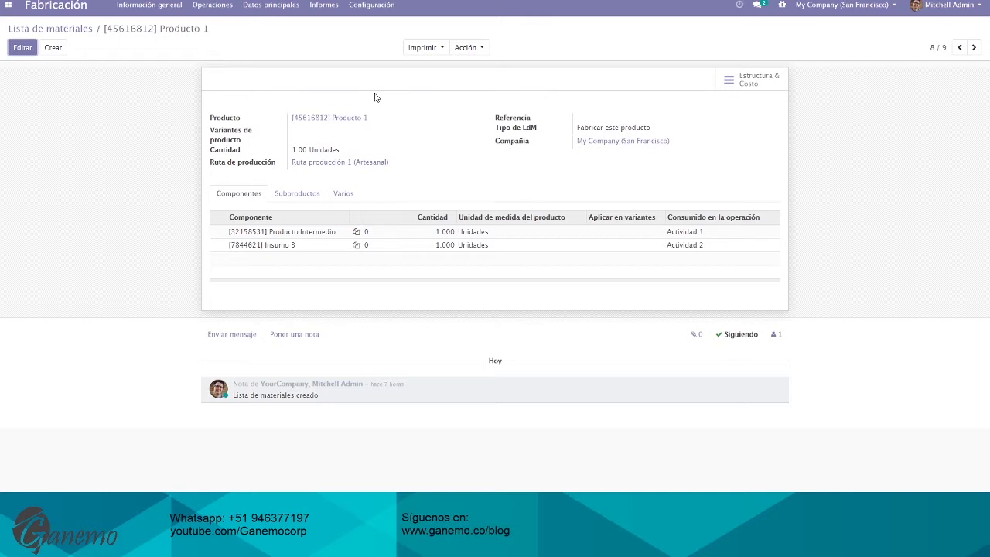
click(272, 6)
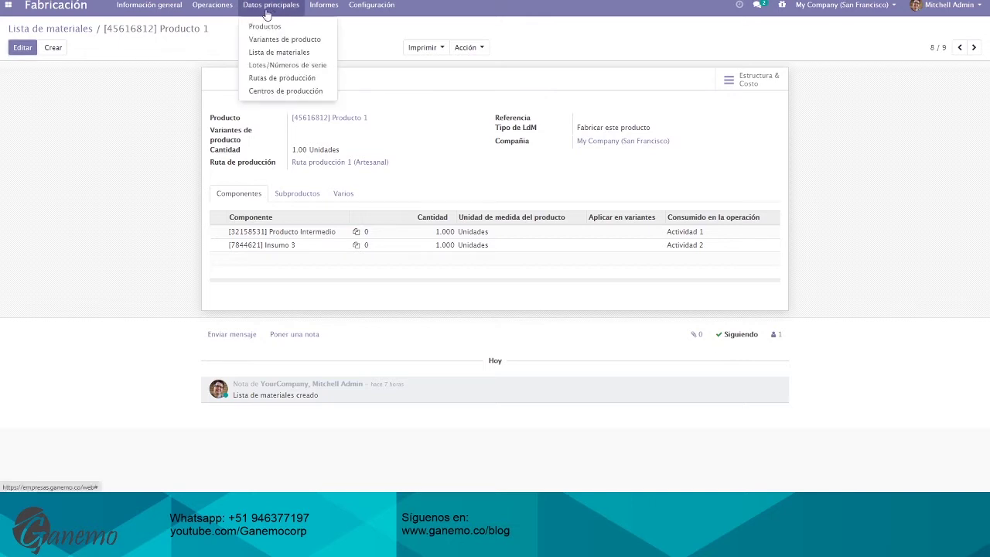
click(301, 92)
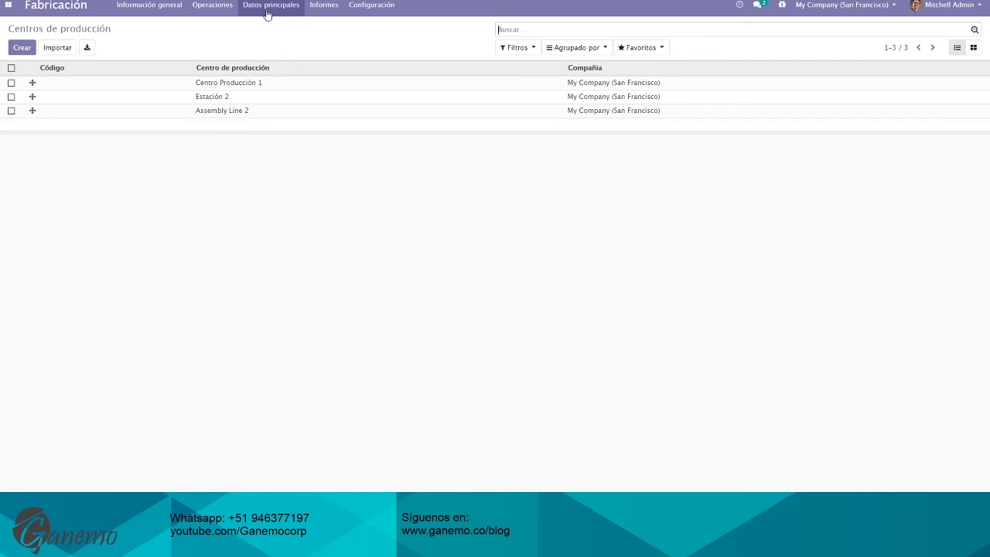
Step: Open the production route Ruta producción 1 (Artesanal) for editing
click(267, 8)
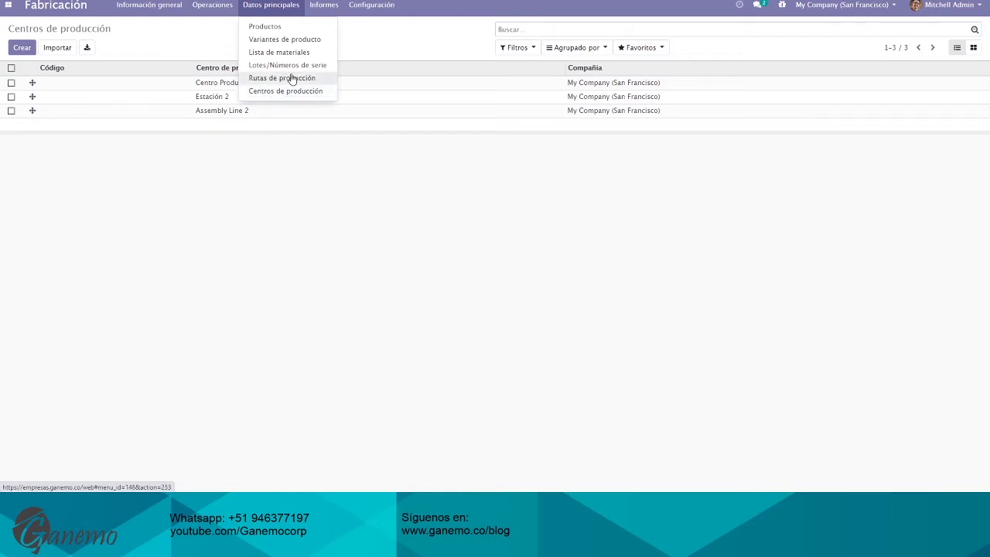
click(294, 79)
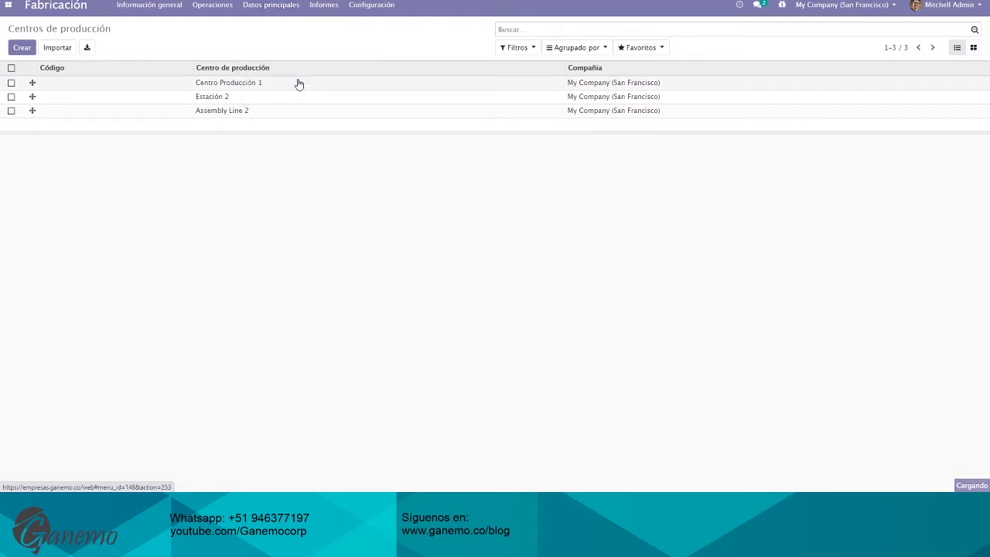
click(248, 83)
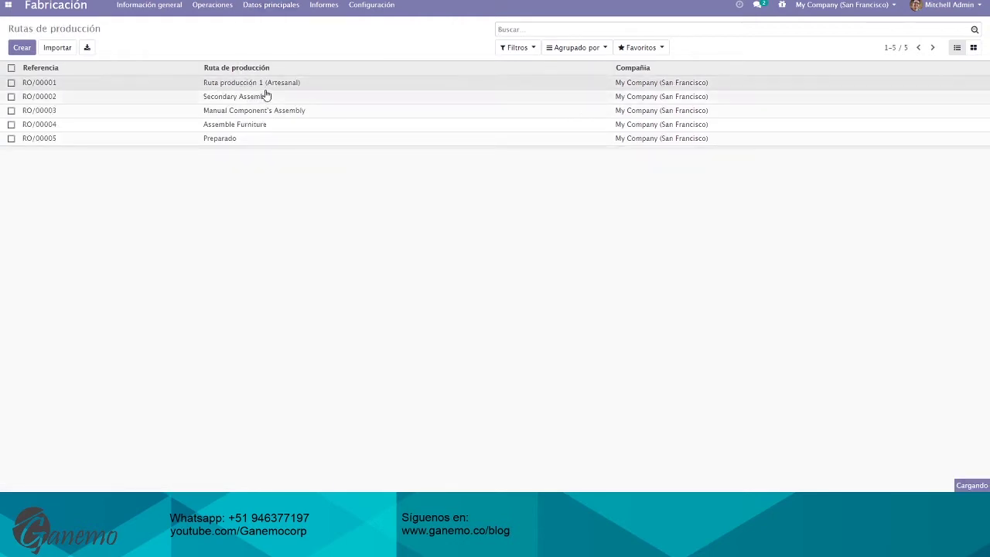
click(22, 49)
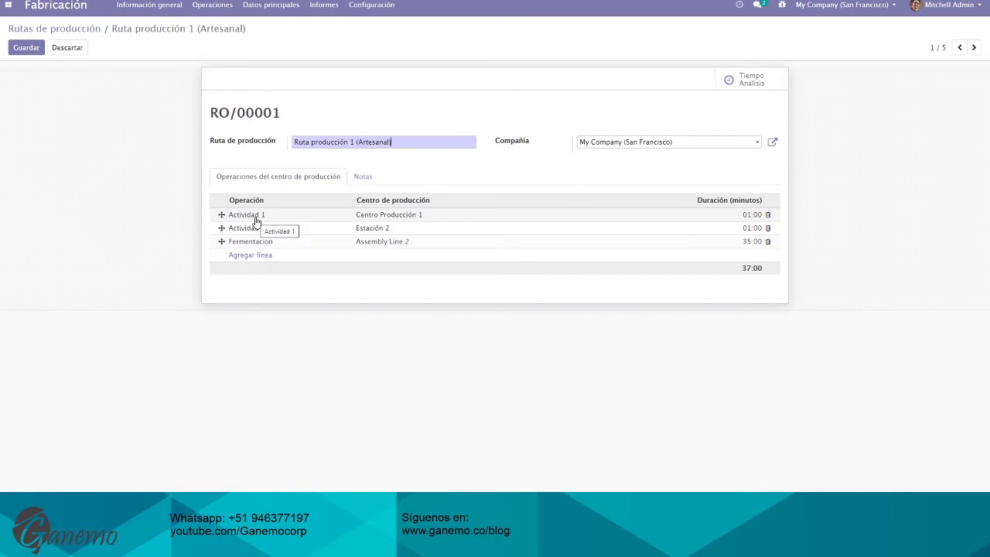
Step: Examine the work centre and duration settings of the Actividad 1 operation, then save the route and return to the route list
click(315, 219)
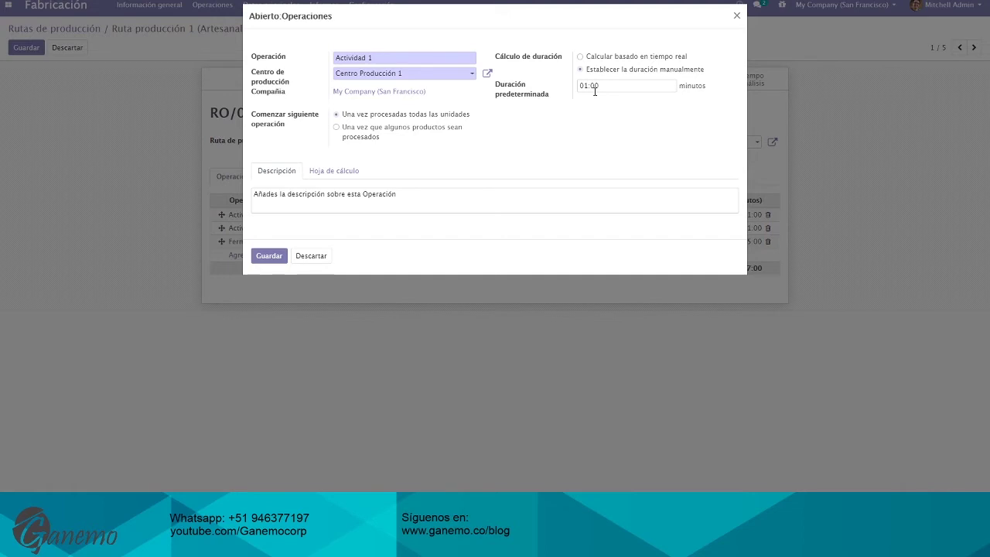
drag(391, 60, 337, 60)
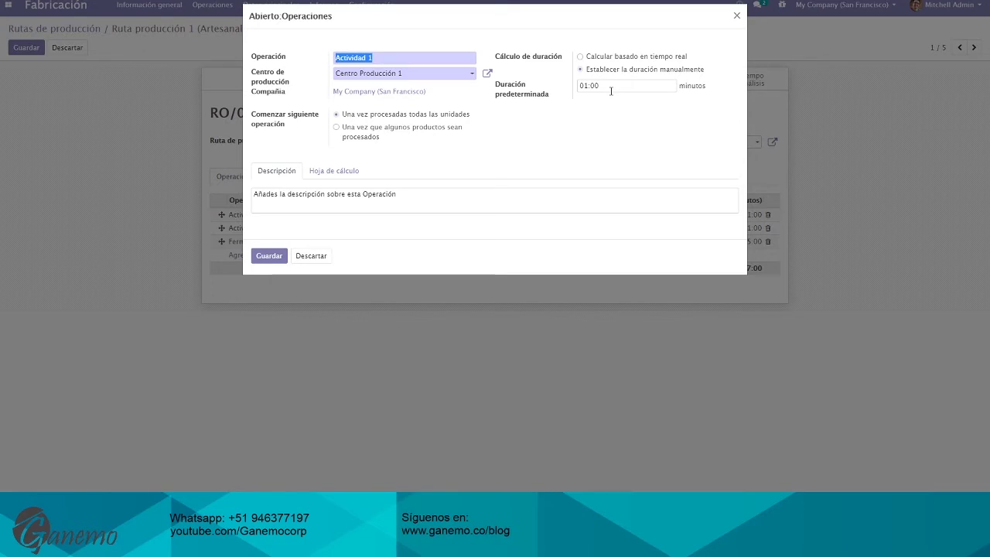
click(267, 256)
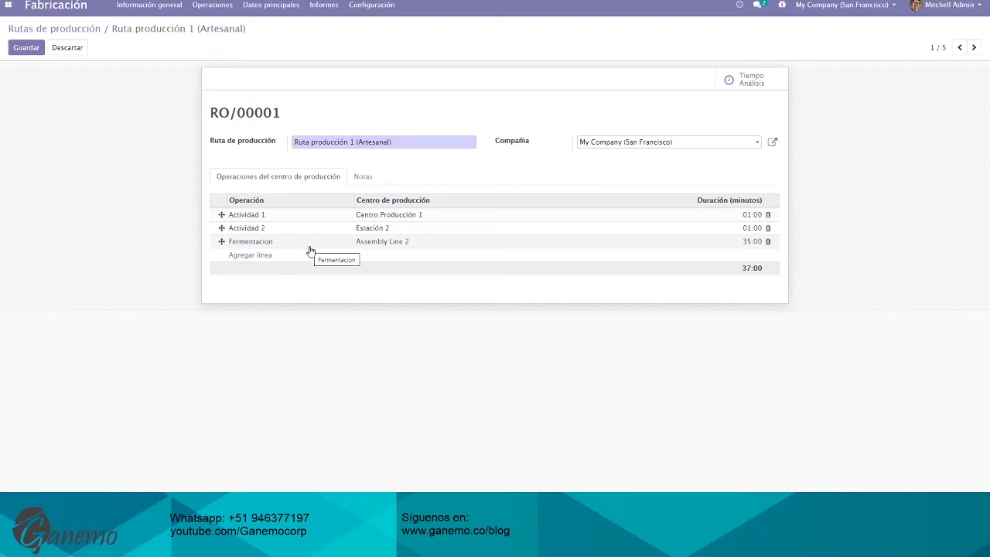
click(28, 48)
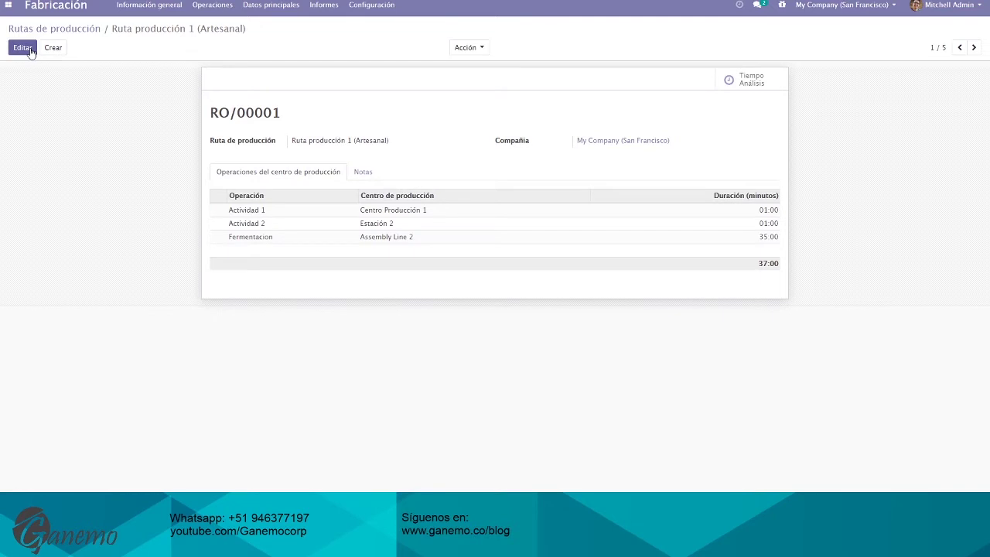
click(93, 29)
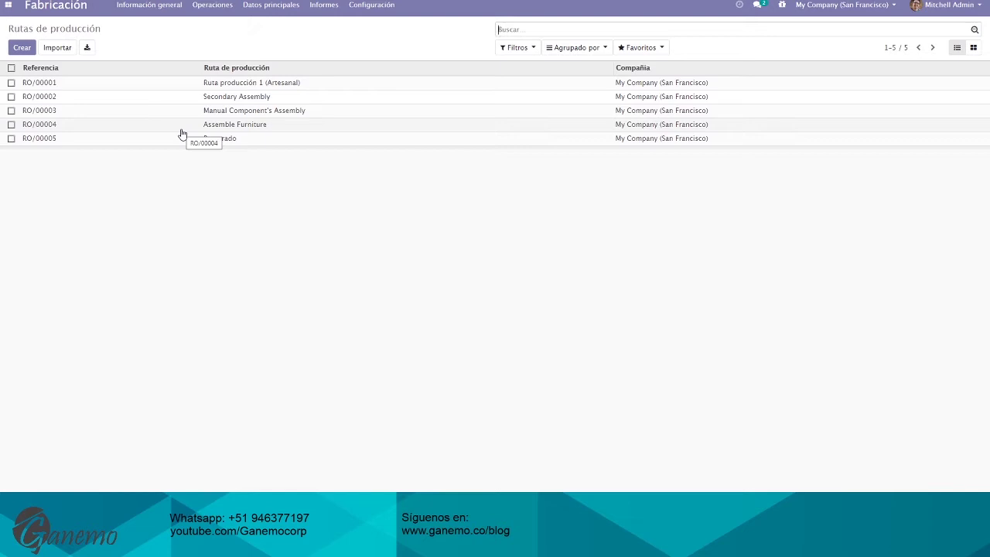
Step: Go back to the bills of materials and open the one for Producto 1 in the Fabricar este producto group
click(262, 6)
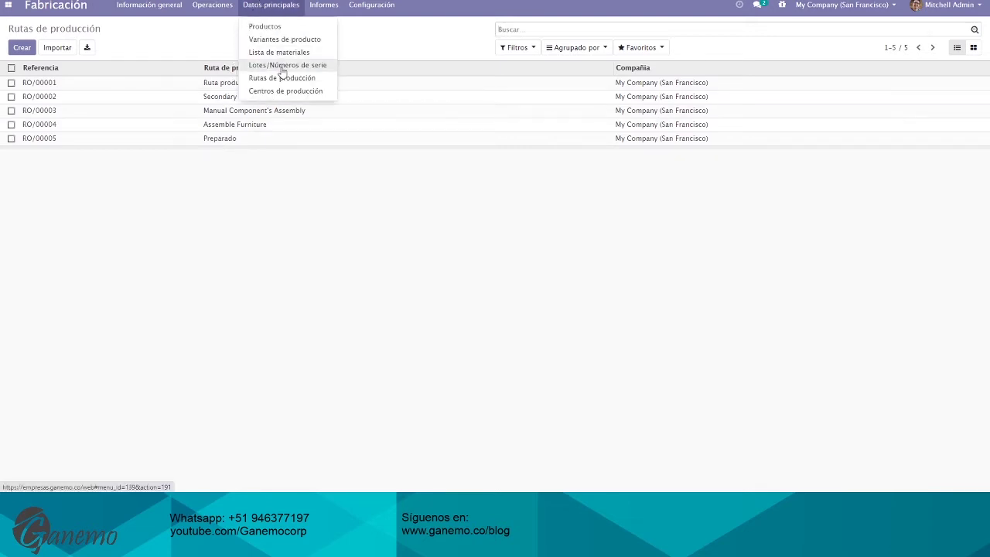
click(286, 56)
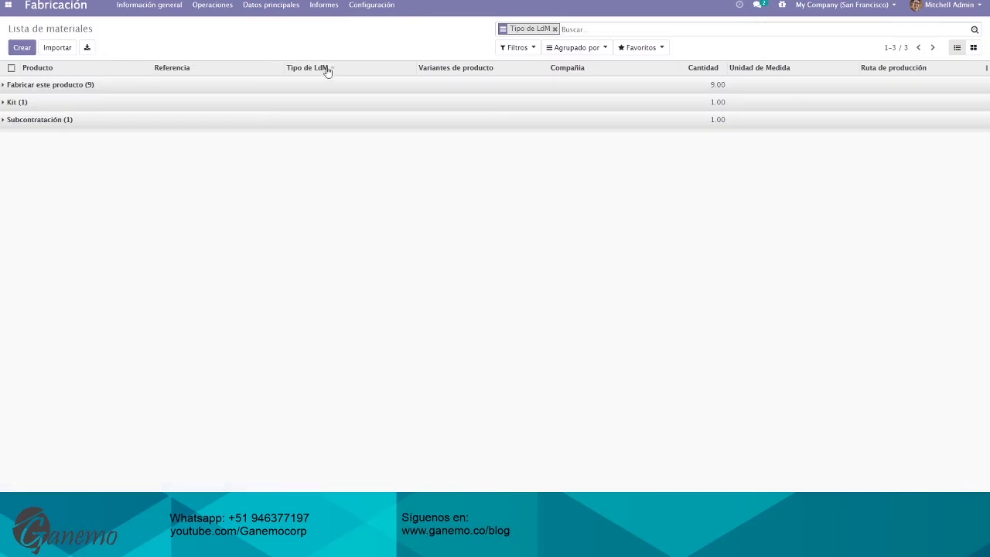
click(207, 89)
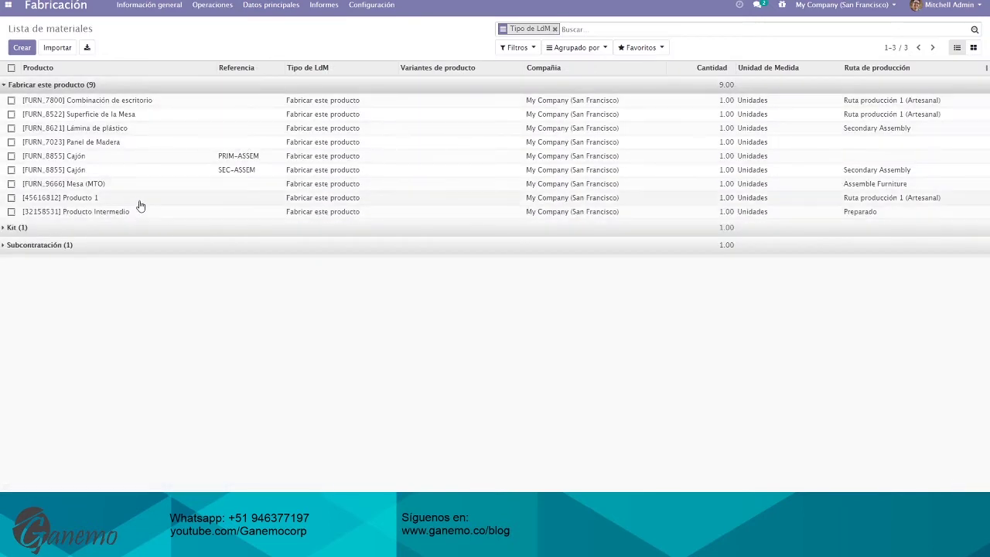
click(158, 203)
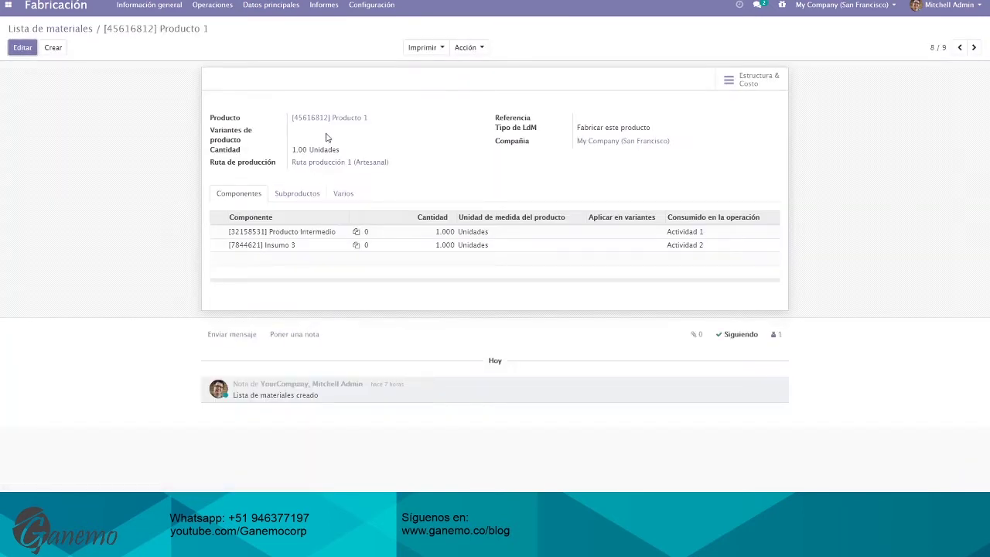
Step: Put Producto 1's bill of materials in edit mode and display the routes available for Ruta de producción
click(22, 47)
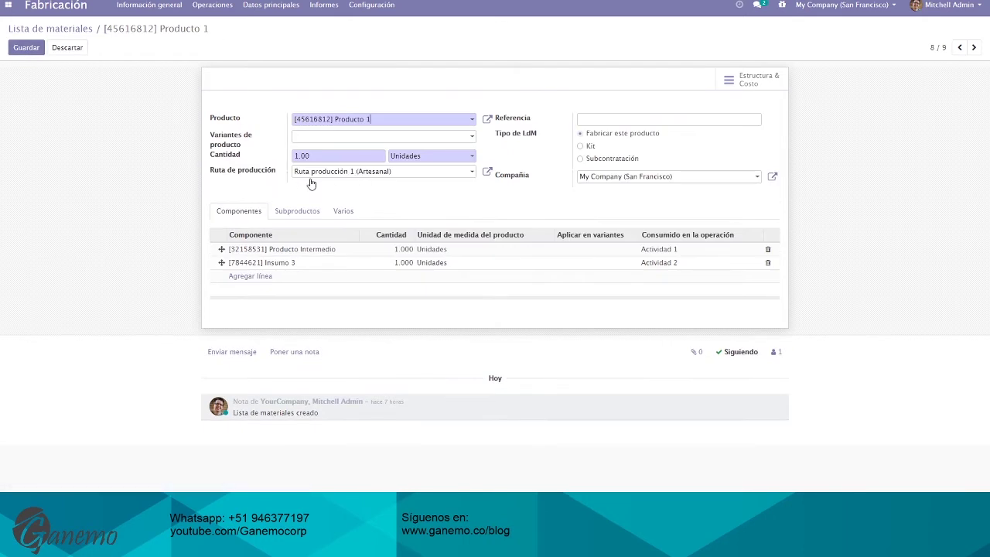
drag(209, 174, 268, 171)
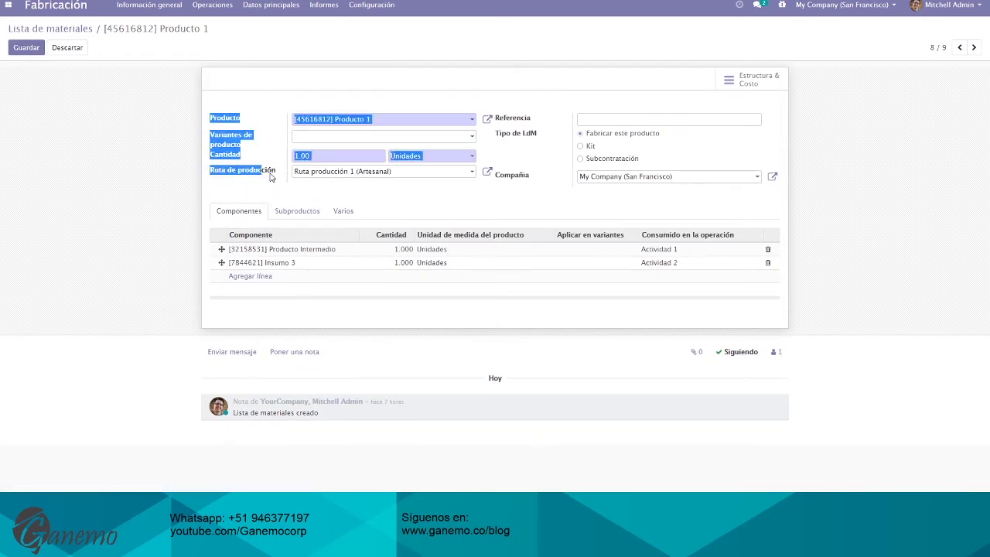
click(410, 171)
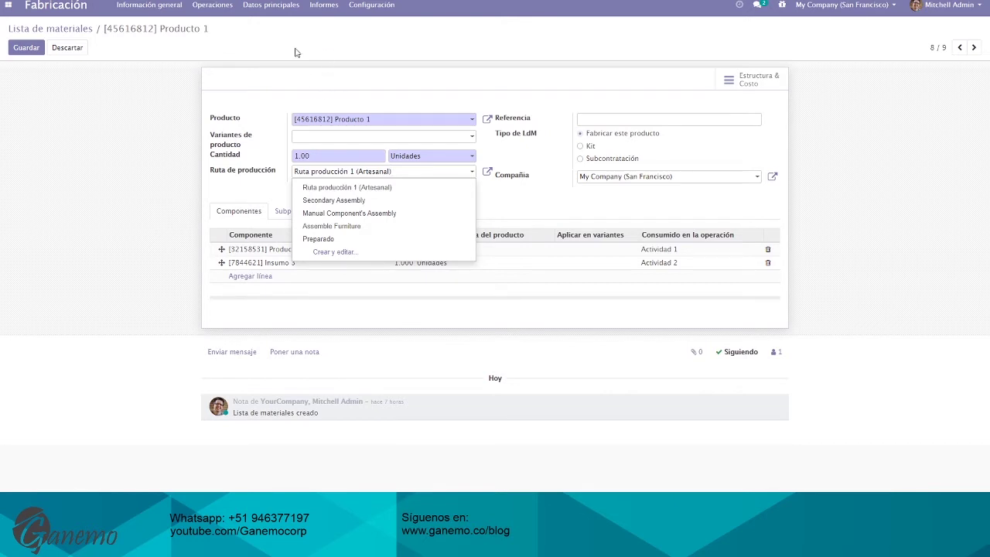
Step: Set the bill of materials' Ruta de producción to Ruta producción 1 (Artesanal)
click(347, 189)
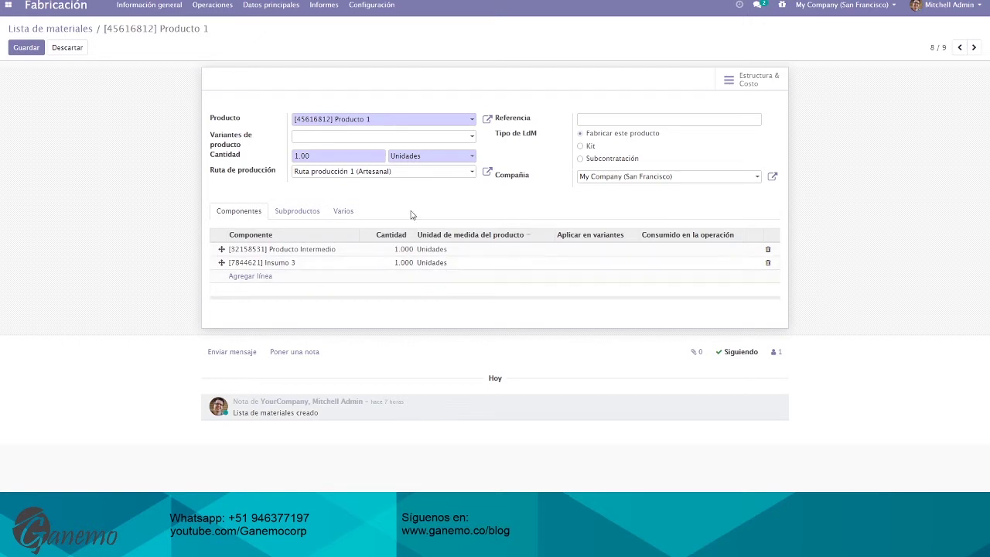
click(452, 173)
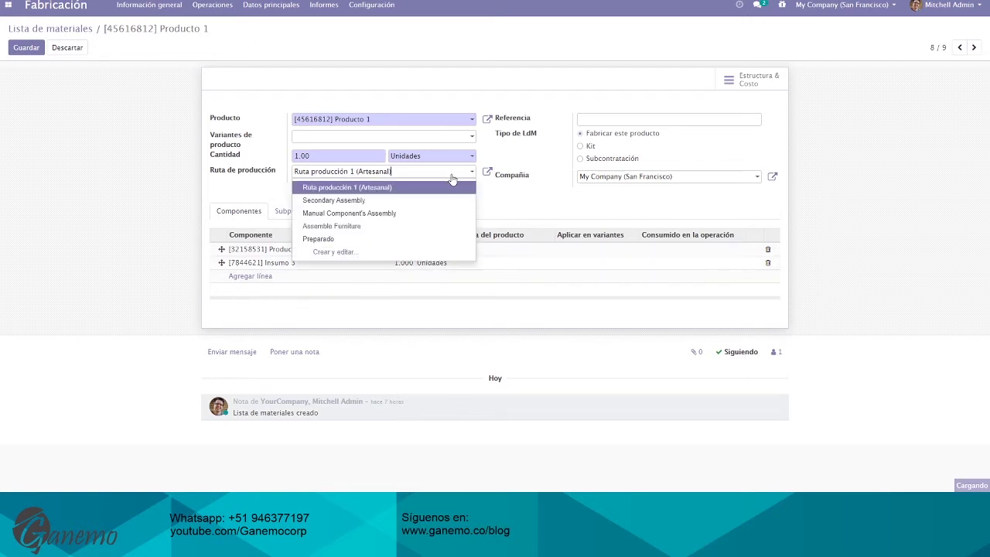
click(373, 188)
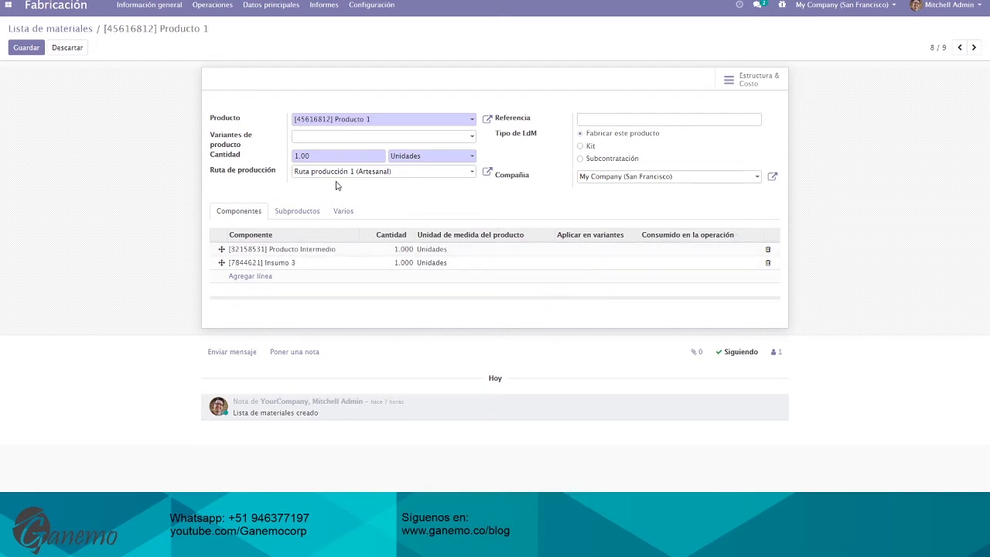
Step: Assign Actividad 1 to Producto Intermedio and Actividad 2 to Insumo 3 as the consuming operations, and save the bill of materials
click(682, 251)
click(678, 254)
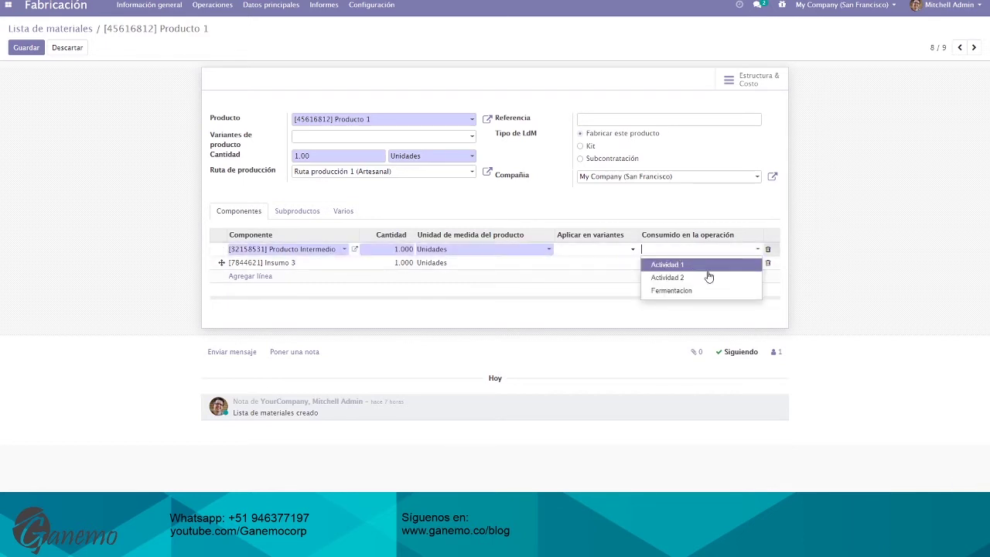
click(678, 266)
click(682, 266)
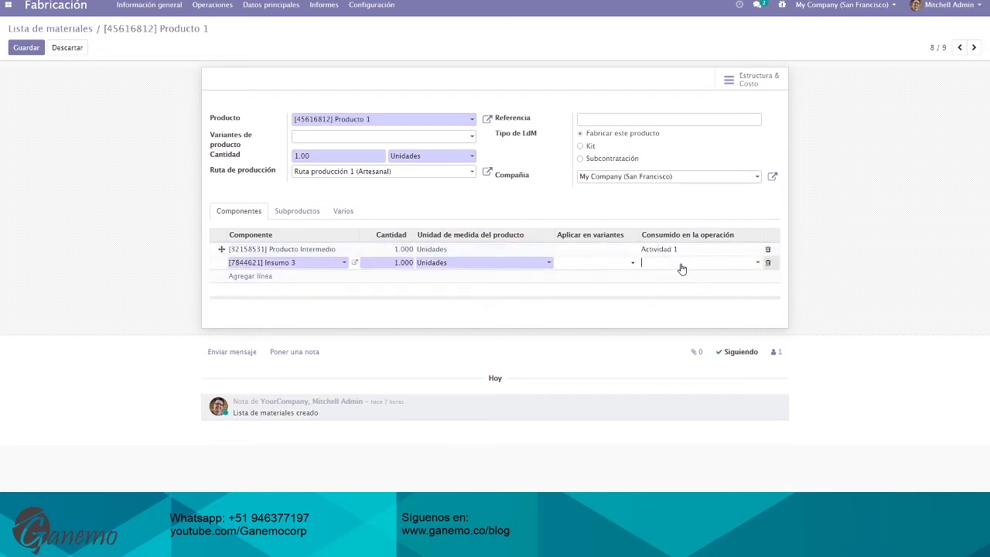
click(679, 269)
click(680, 290)
click(142, 215)
click(27, 47)
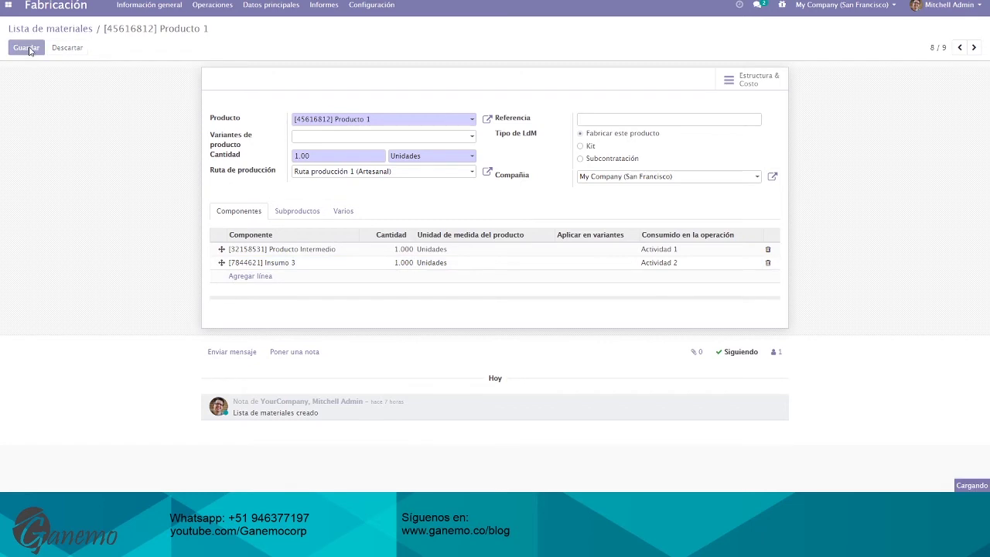
Step: Return to the bills of materials list, go to the work centre overview and review the Datos principales entries
click(51, 29)
click(270, 5)
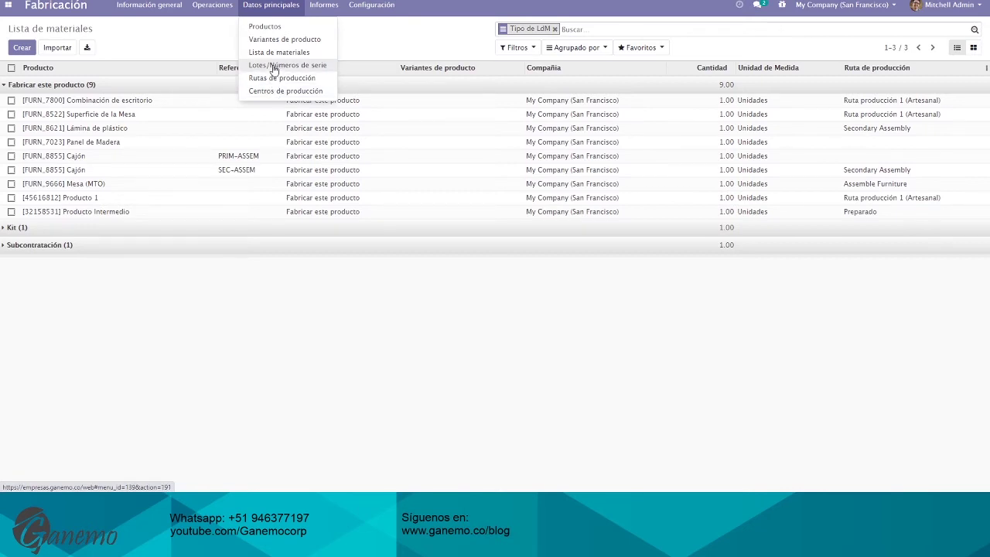
click(209, 44)
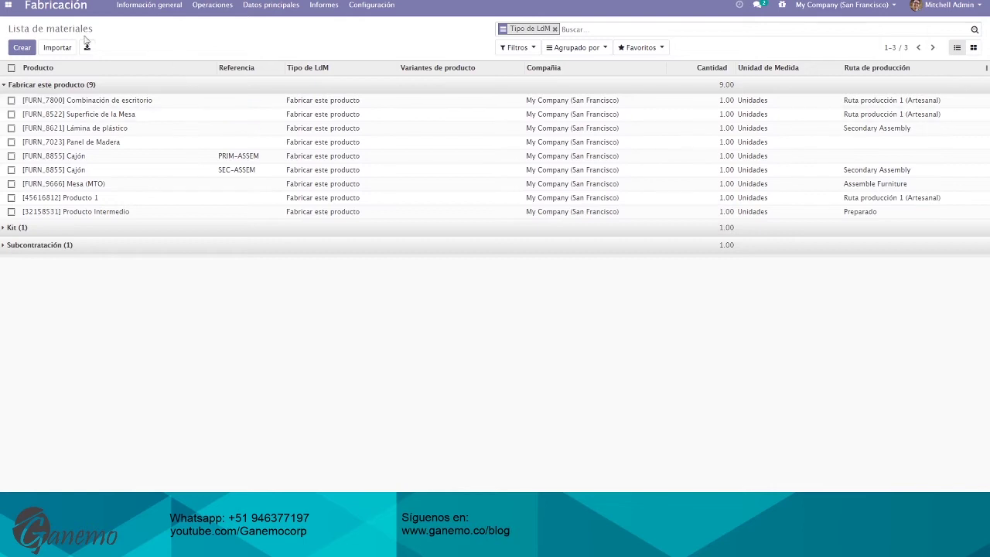
click(58, 14)
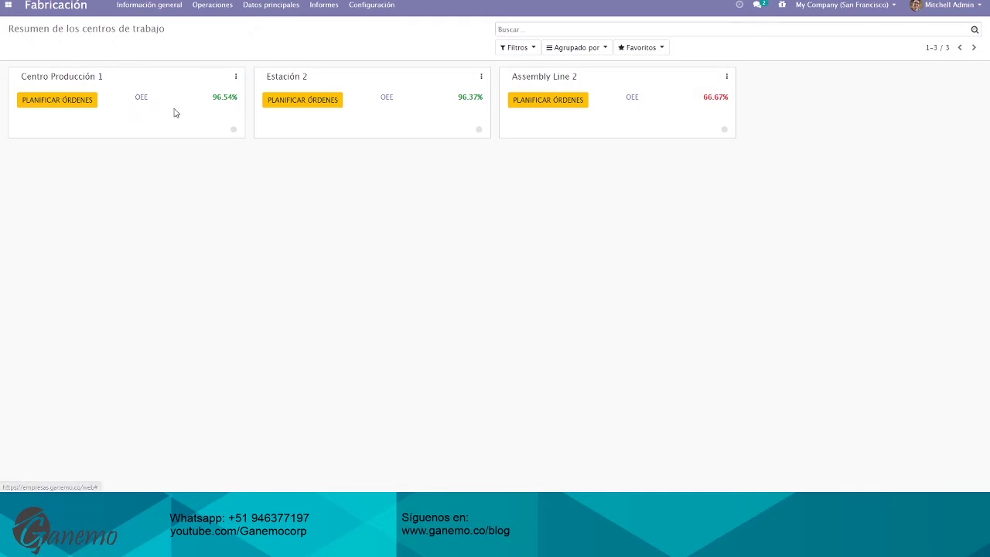
click(277, 7)
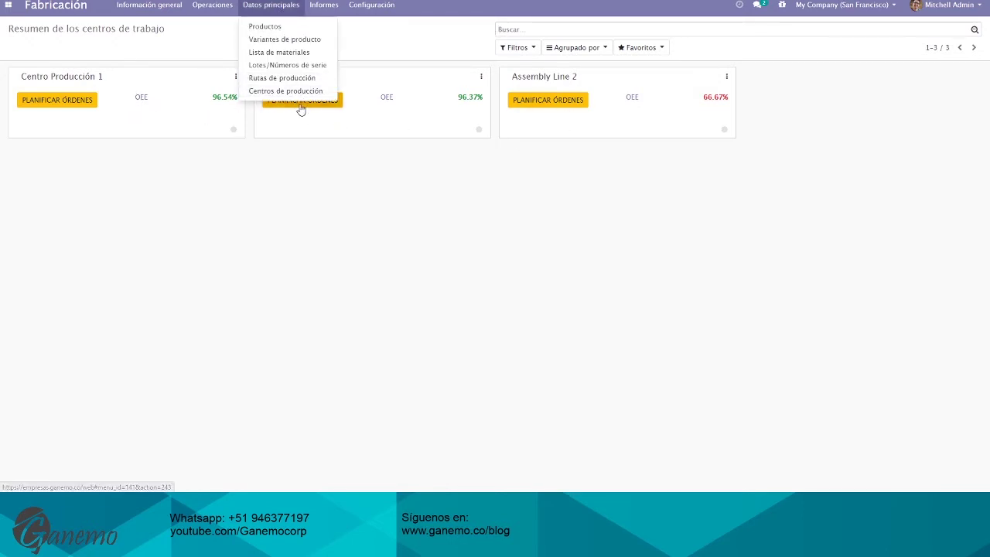
click(416, 255)
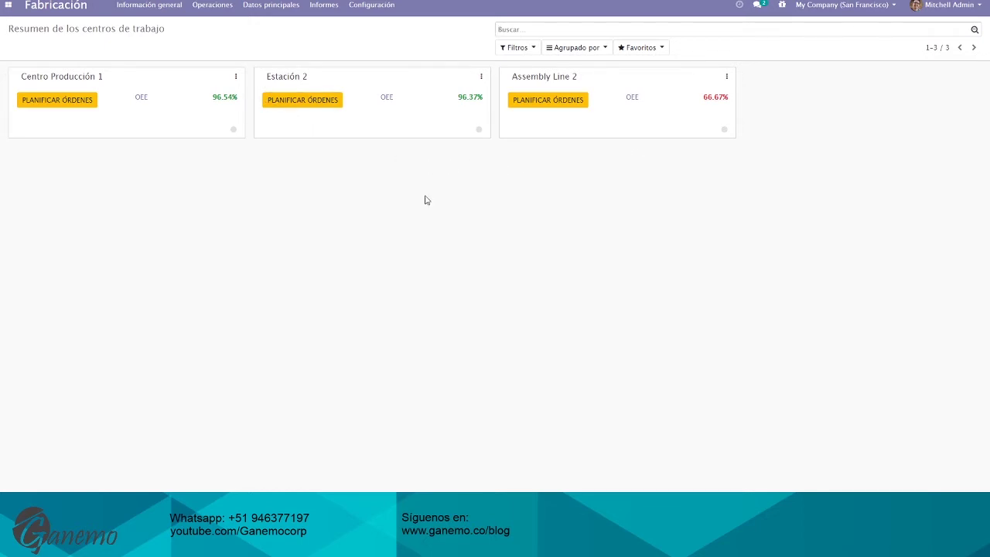
Step: Create a new production order for Producto 1 with a quantity to produce of 100
click(212, 5)
click(230, 31)
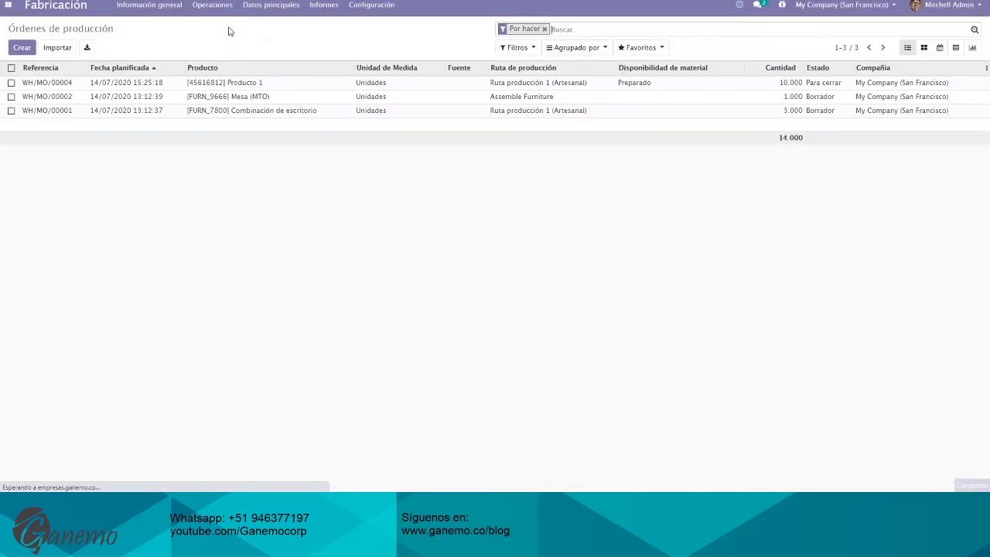
click(22, 47)
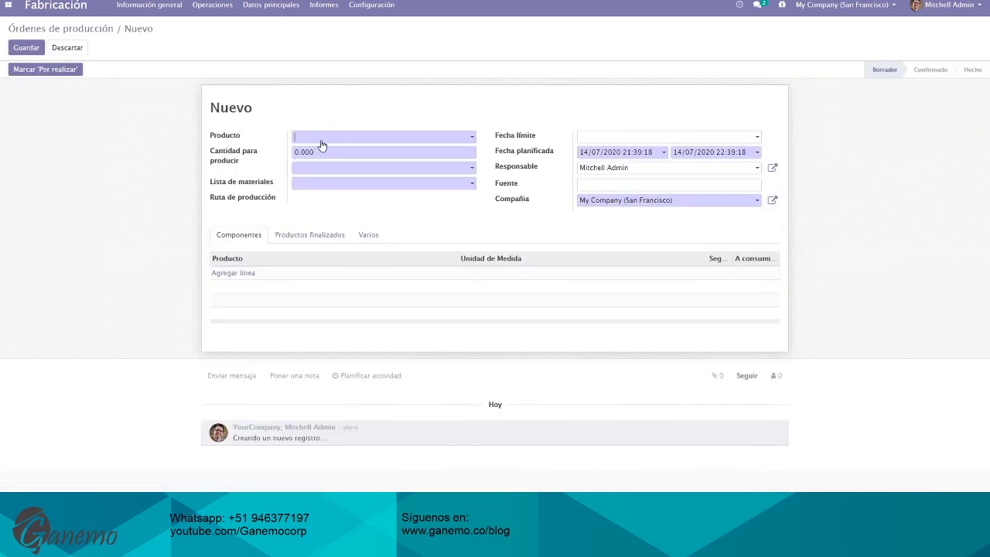
click(322, 144)
text(pro)
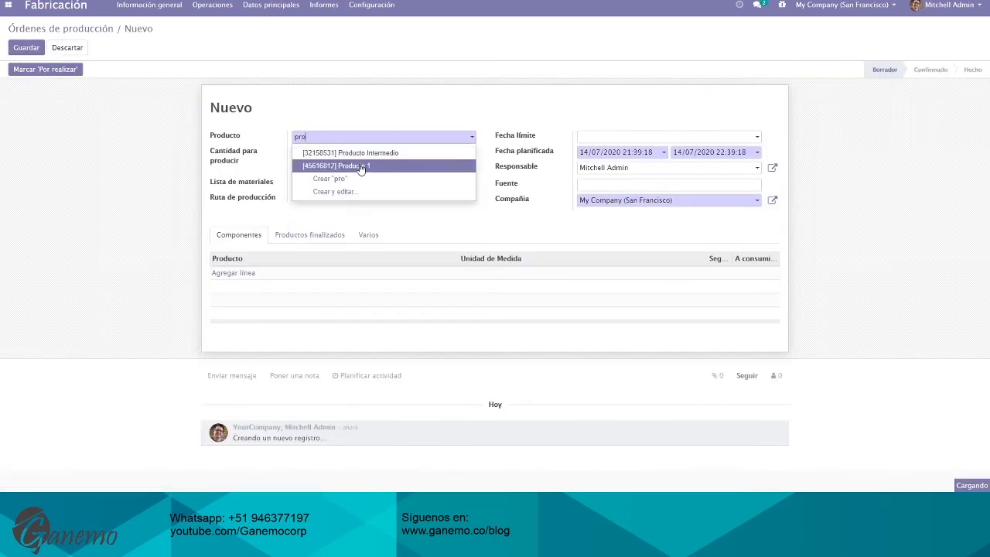
click(372, 167)
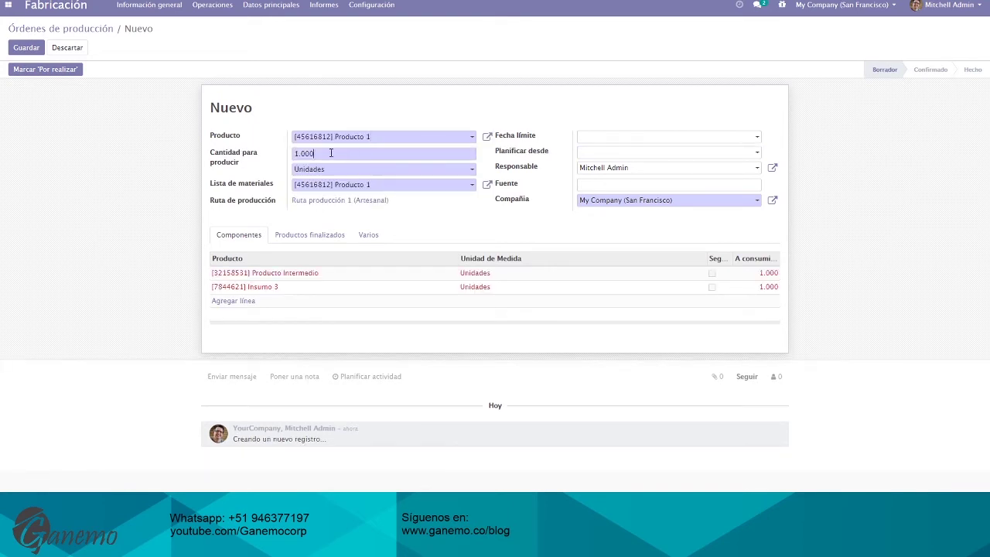
click(279, 154)
text(100)
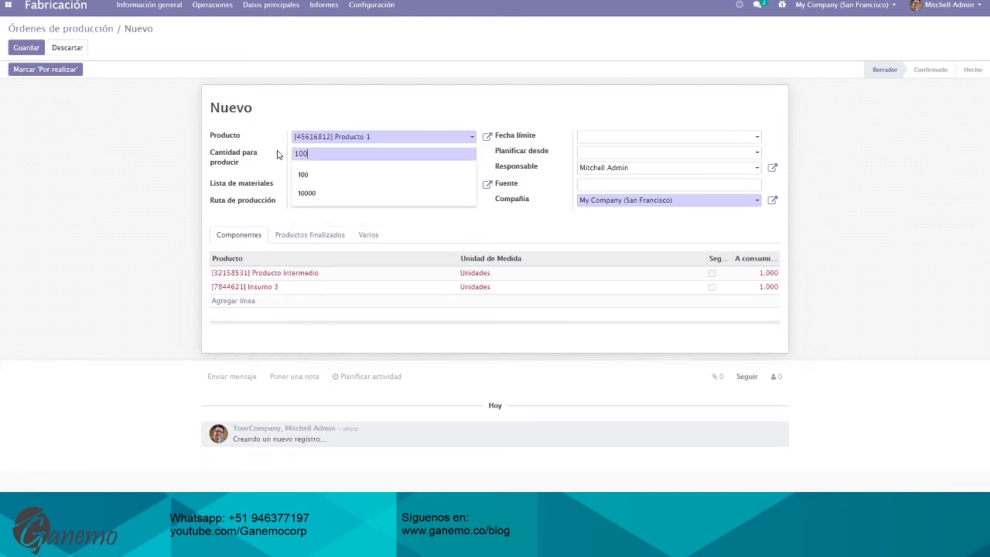
key(Tab)
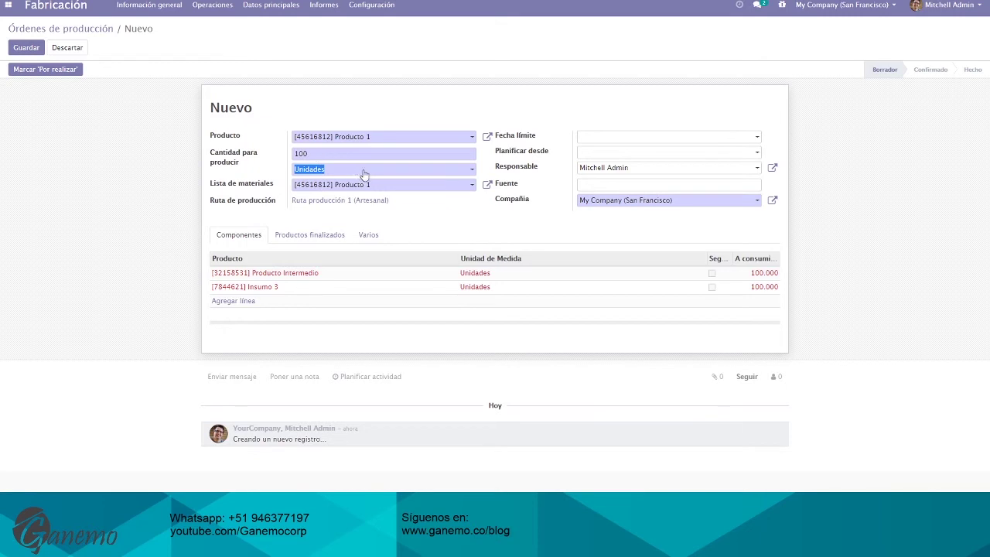
click(155, 222)
drag(357, 154, 290, 152)
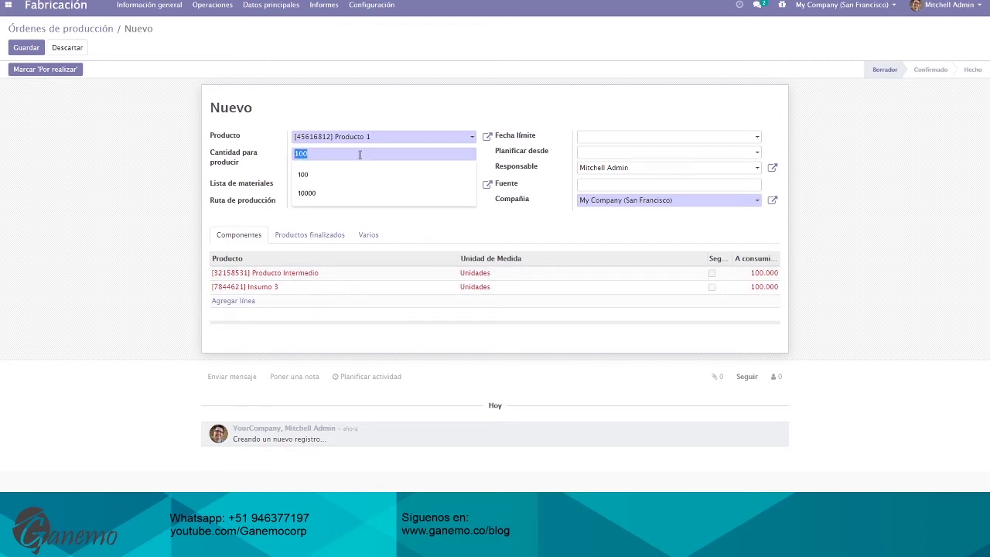
click(245, 163)
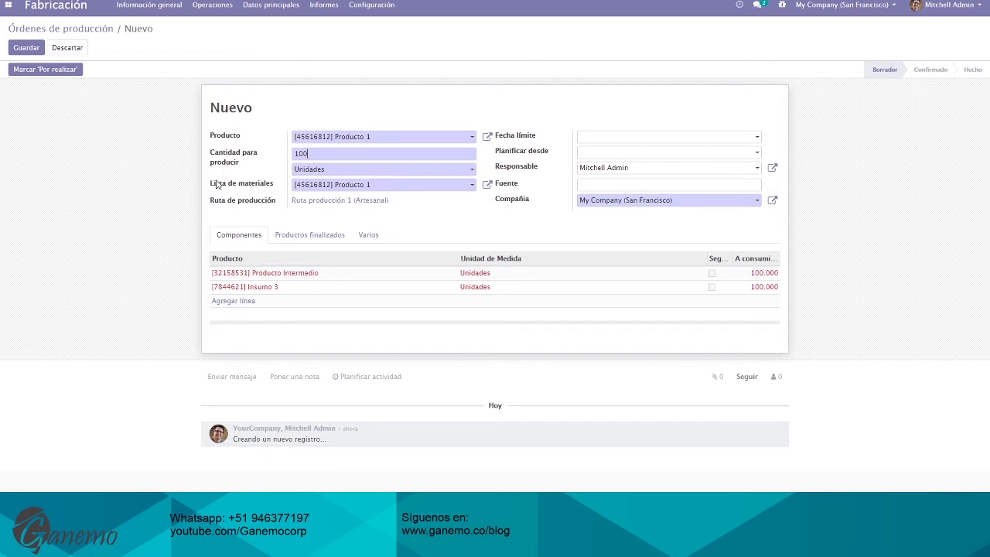
drag(218, 184, 268, 194)
drag(221, 136, 242, 140)
click(172, 159)
Step: Set the production order's Fecha límite to 24/07/2020 and its Planificar desde date to 19/07/2020
click(586, 138)
click(587, 140)
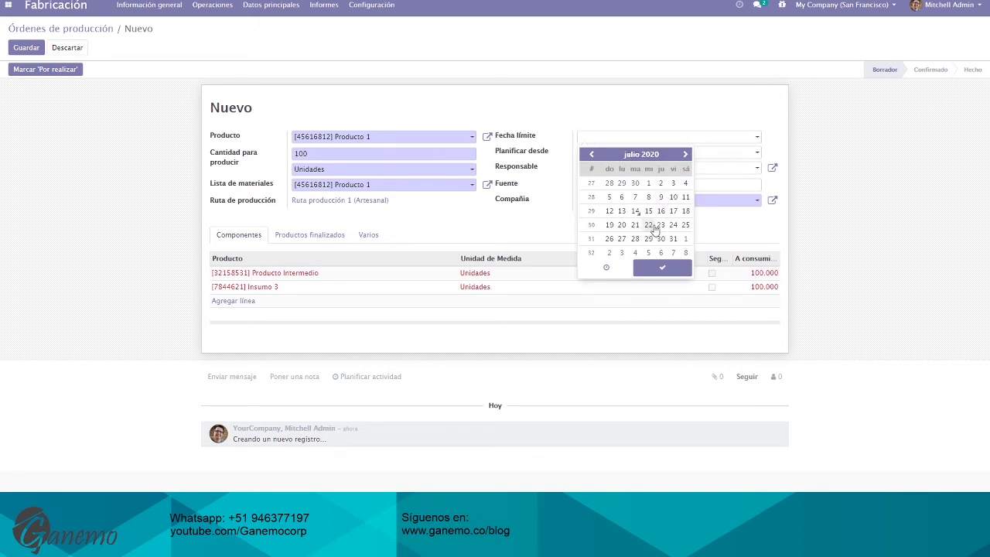
click(674, 226)
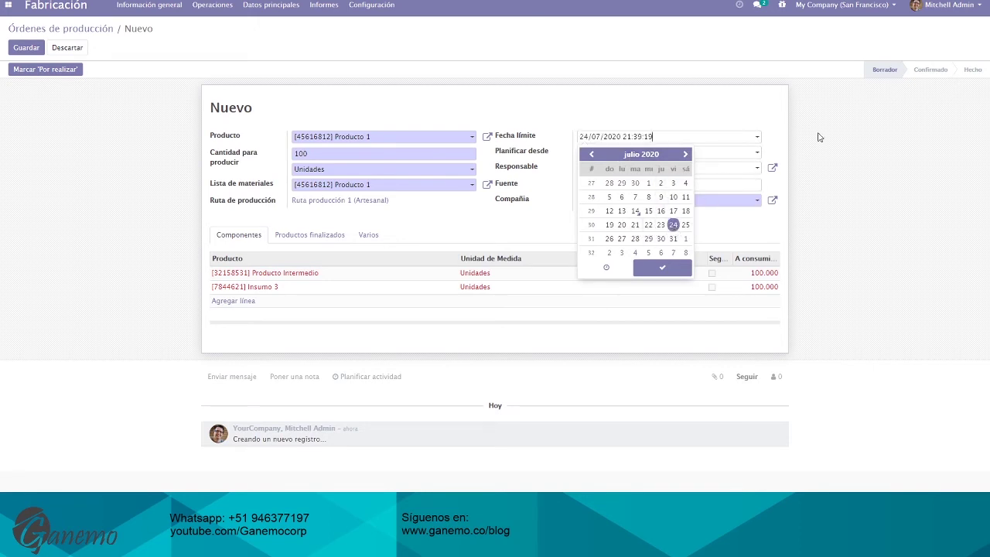
click(637, 154)
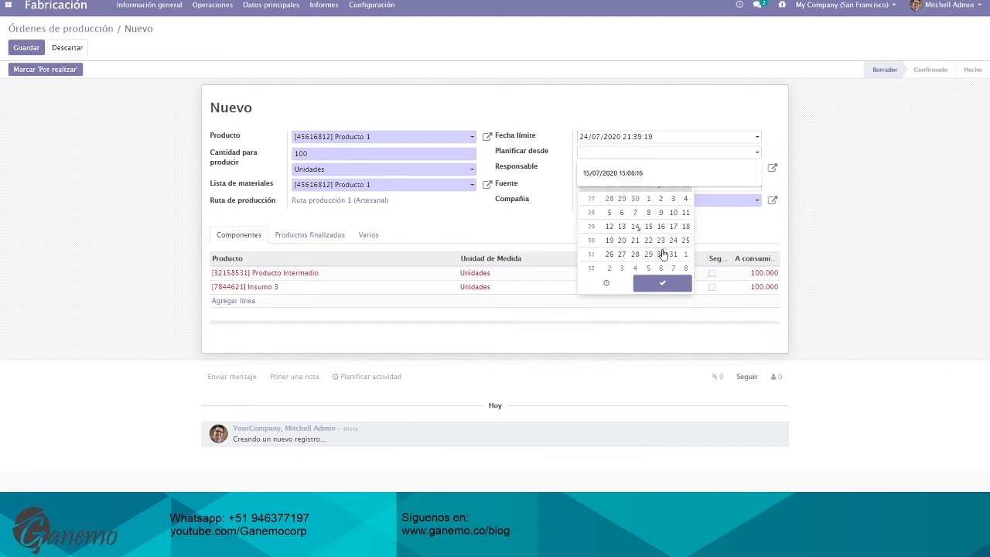
click(622, 241)
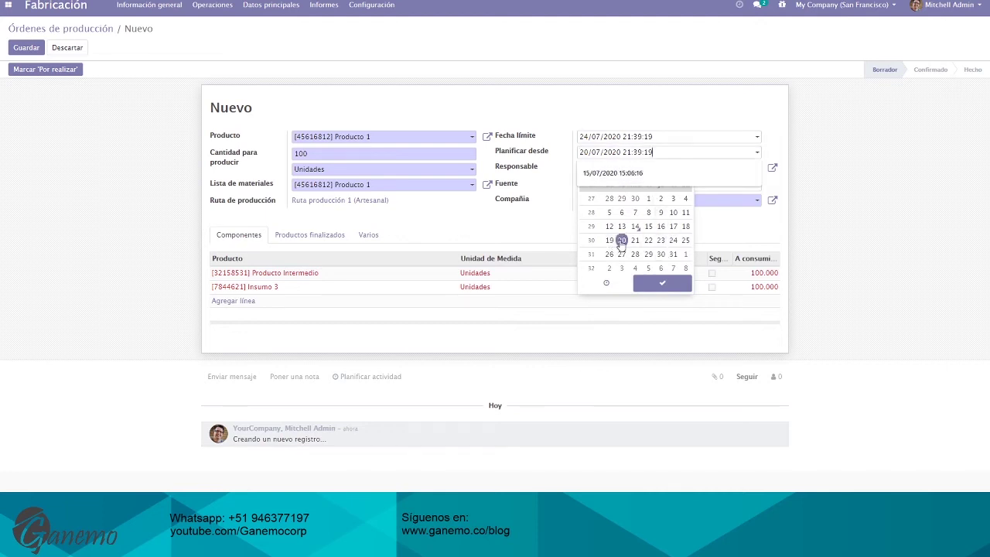
click(610, 241)
key(Tab)
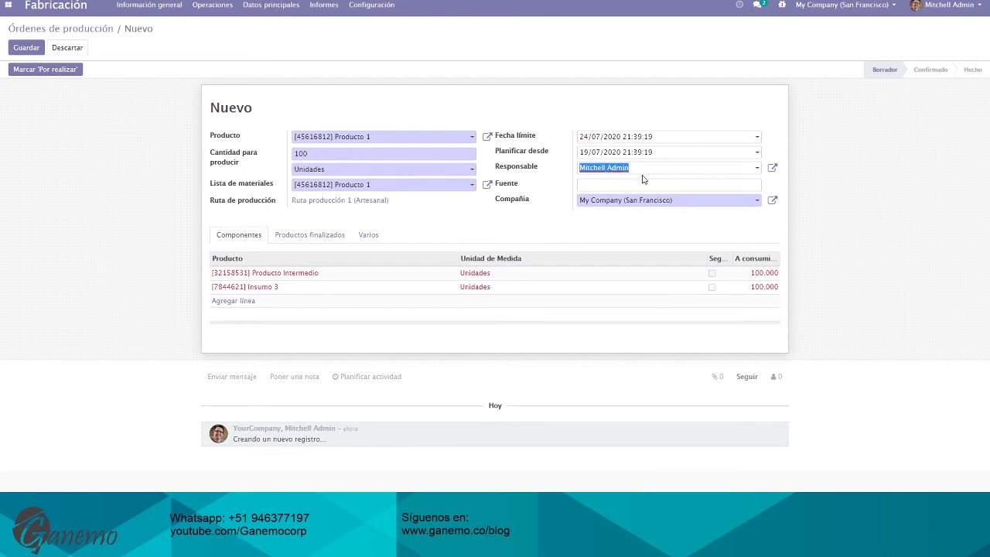
Step: Clear the order's Responsable and reselect the logged-in user for that field
click(945, 6)
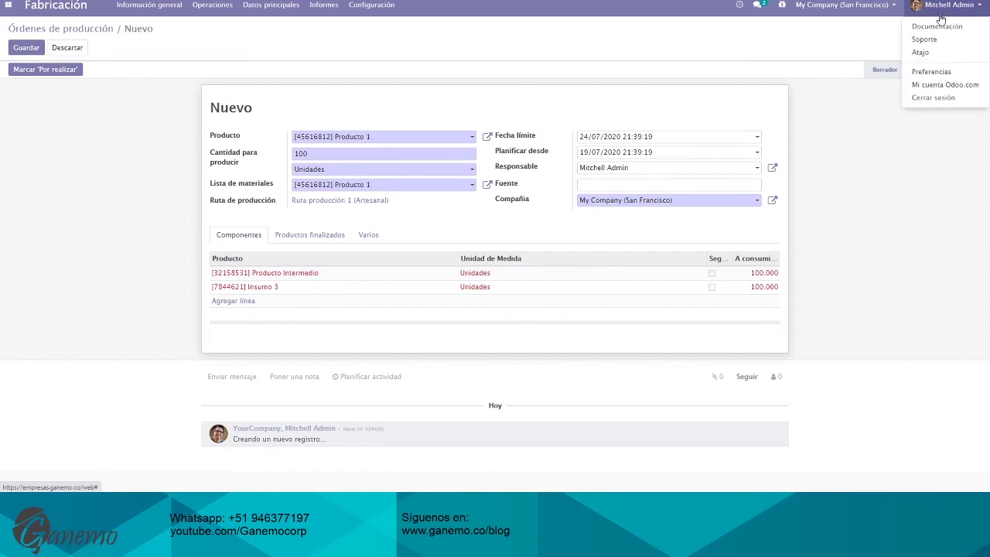
click(700, 181)
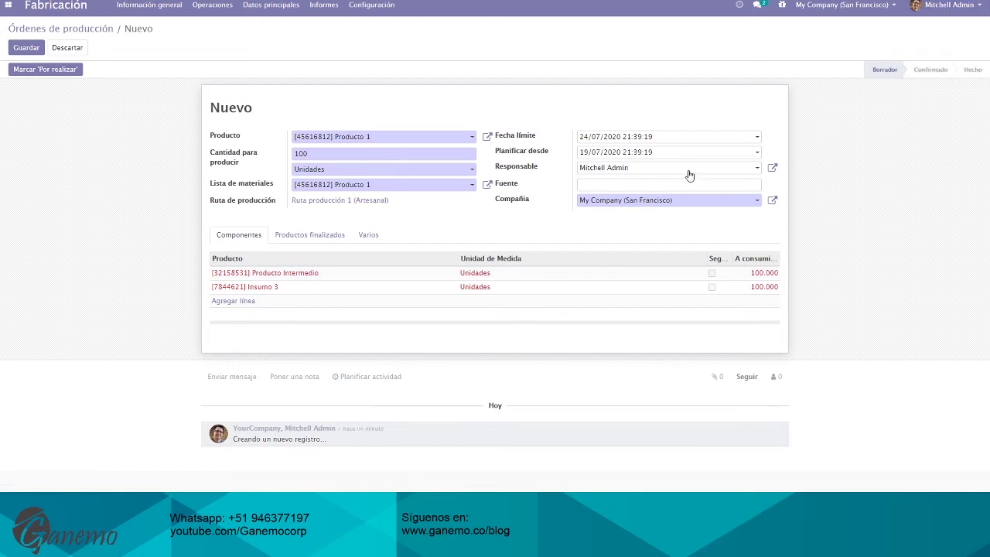
drag(687, 173, 559, 171)
key(BackSpace)
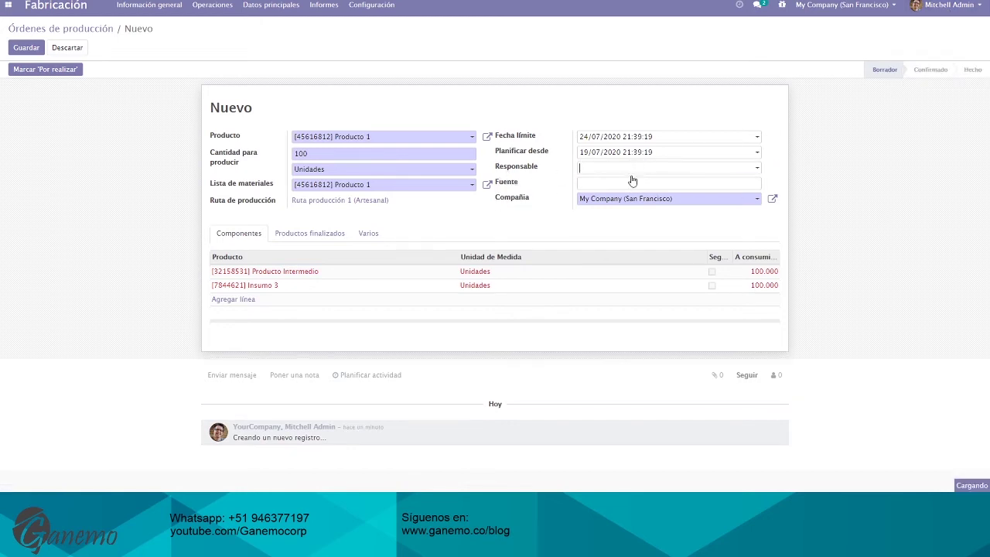
click(627, 196)
Step: Fill in the order's Fuente with the suggested sales order reference
click(591, 184)
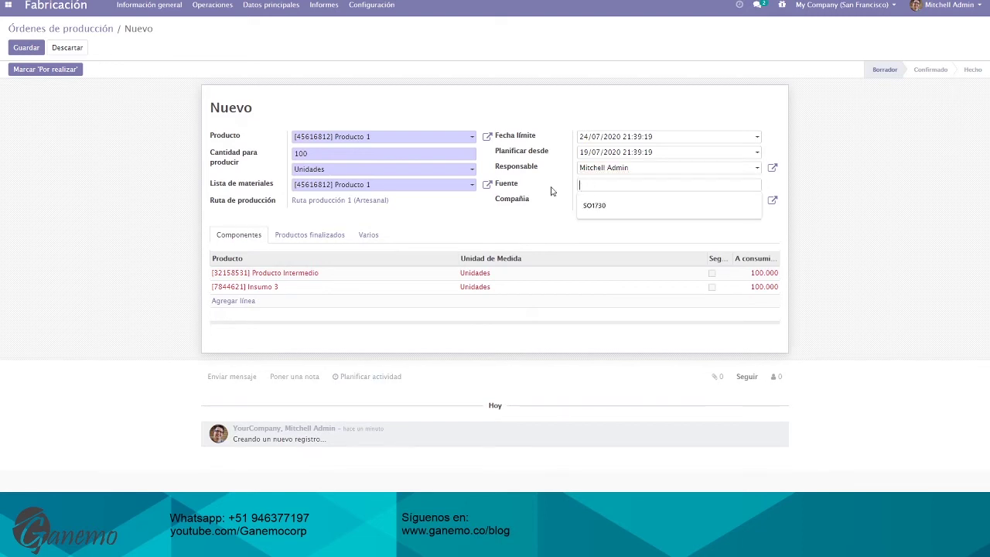
click(532, 222)
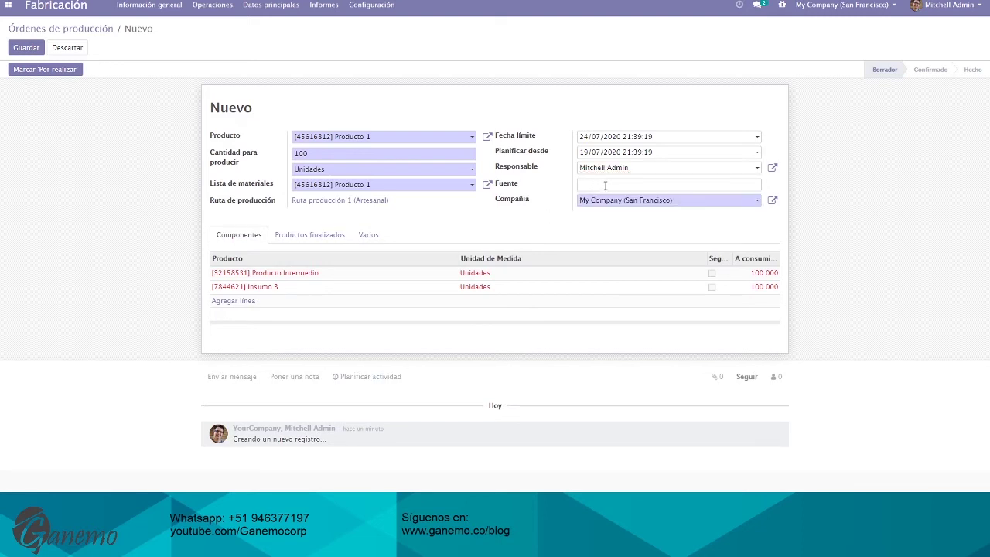
click(605, 184)
click(592, 202)
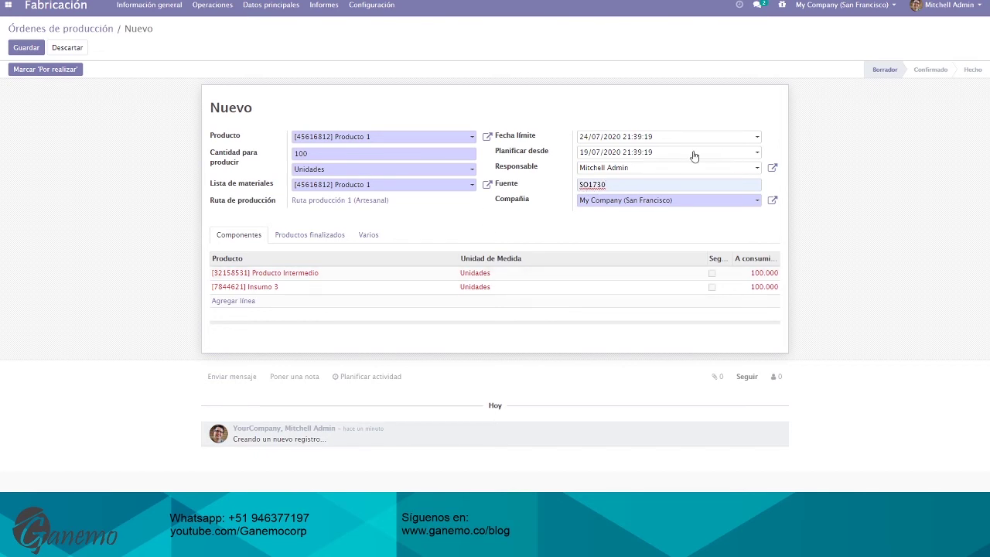
Step: Save the production order and mark it as Por realizar
click(28, 47)
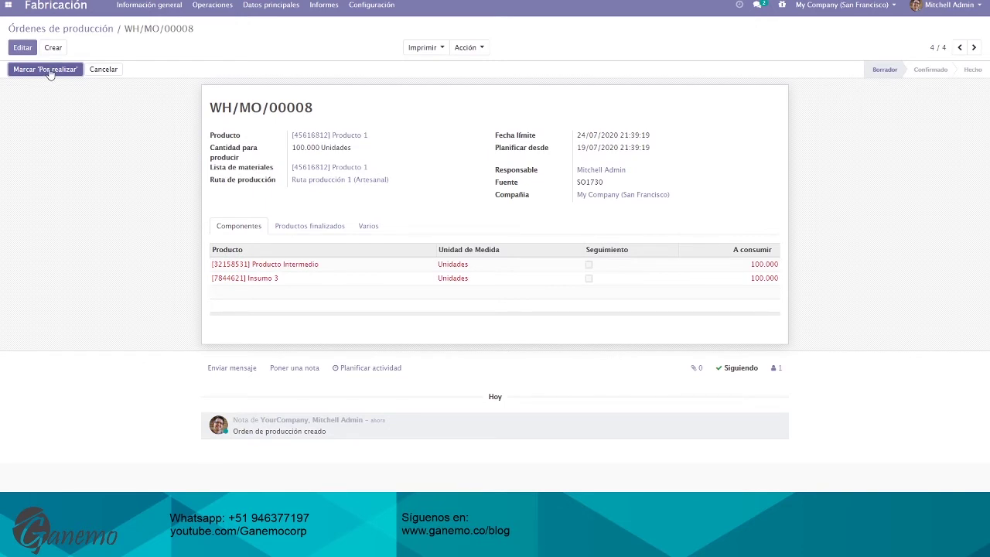
click(48, 71)
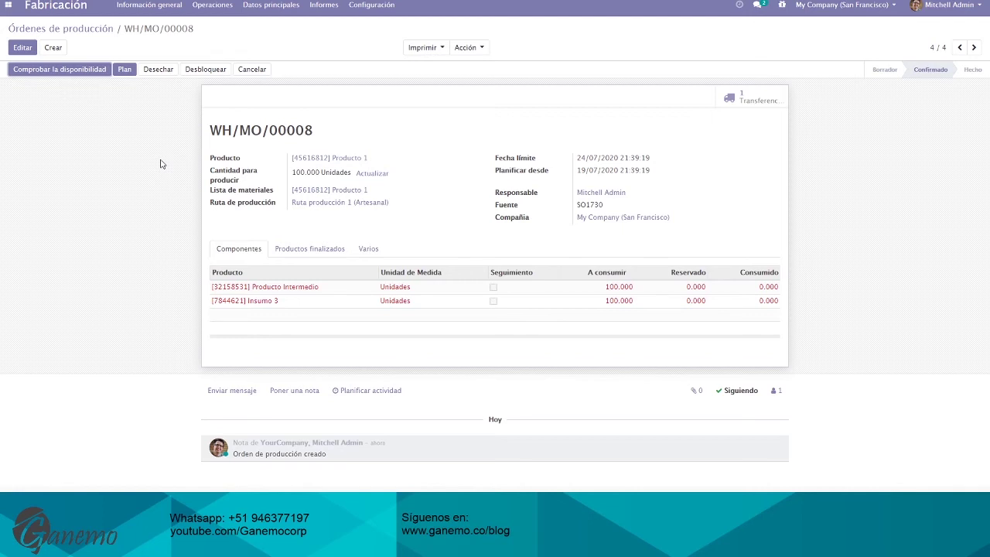
click(287, 6)
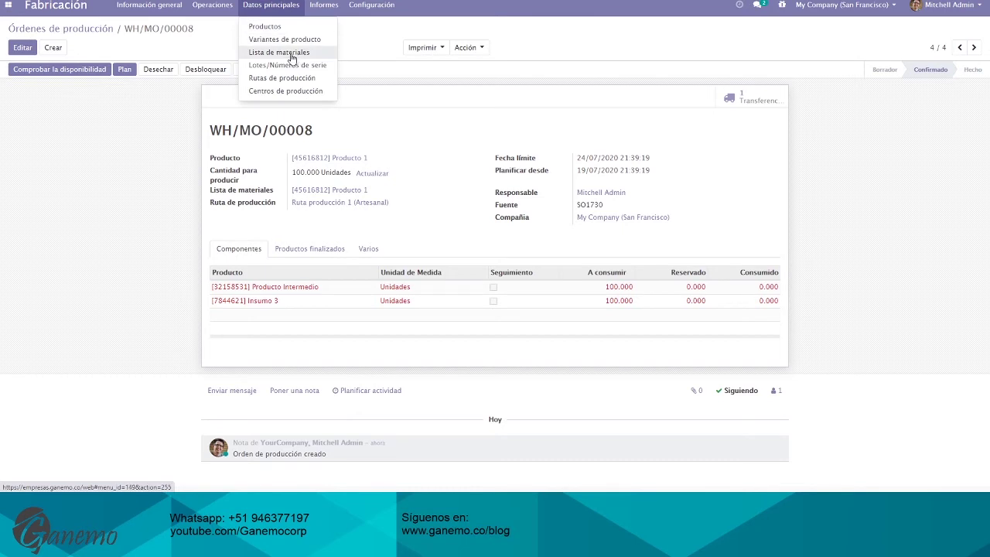
click(170, 192)
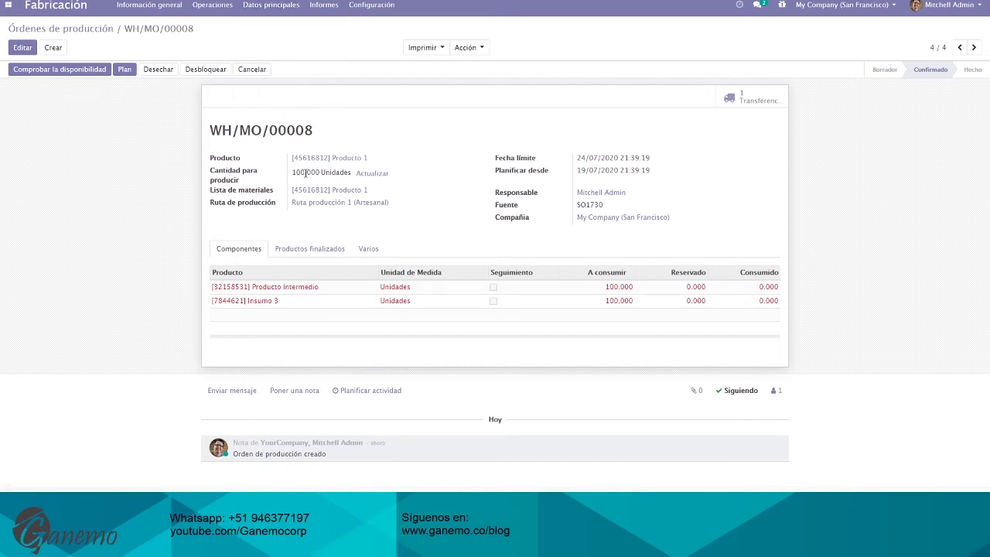
drag(304, 173, 345, 174)
click(271, 5)
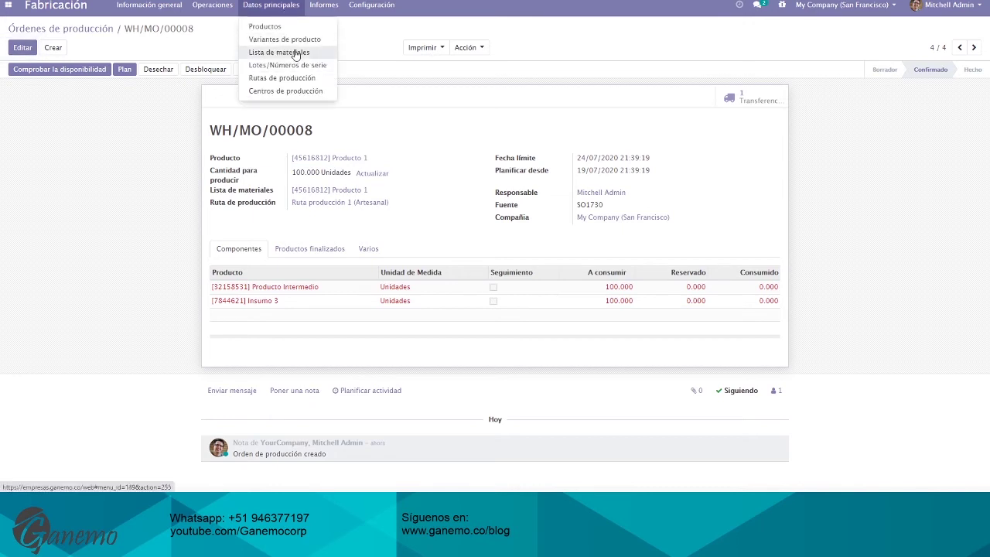
Step: Open Producto 1's bill of materials, examine its base quantity and component quantities in edit mode, and discard the edit
click(297, 53)
click(177, 87)
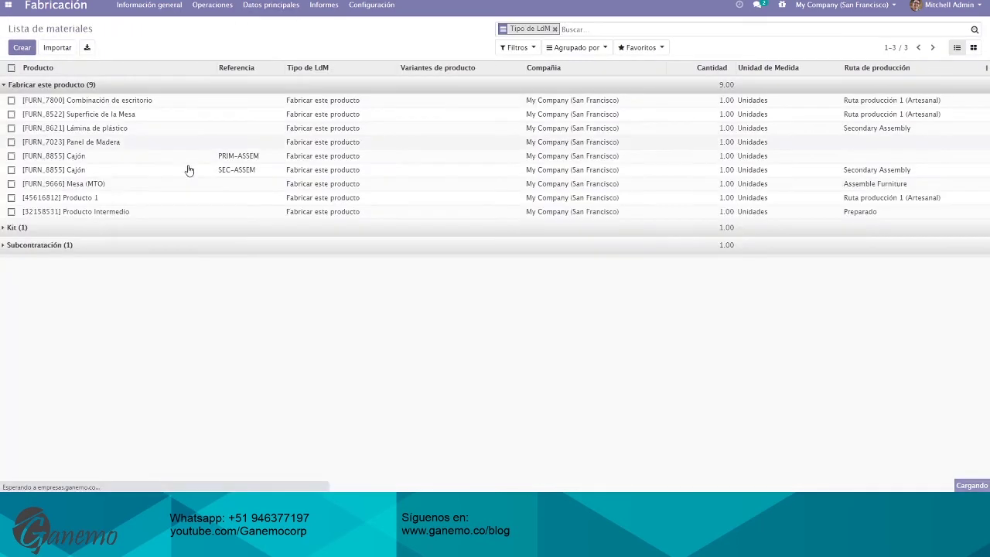
click(104, 197)
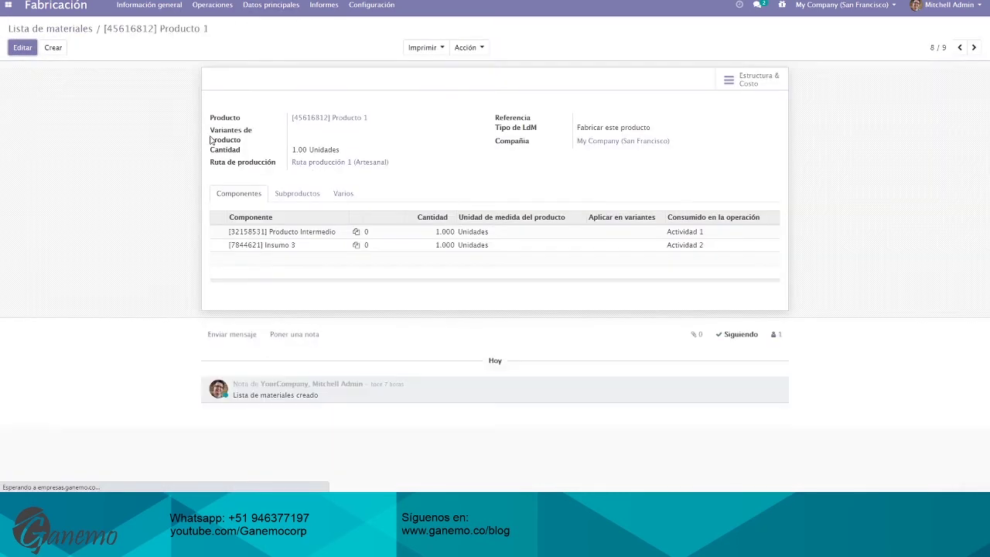
click(22, 48)
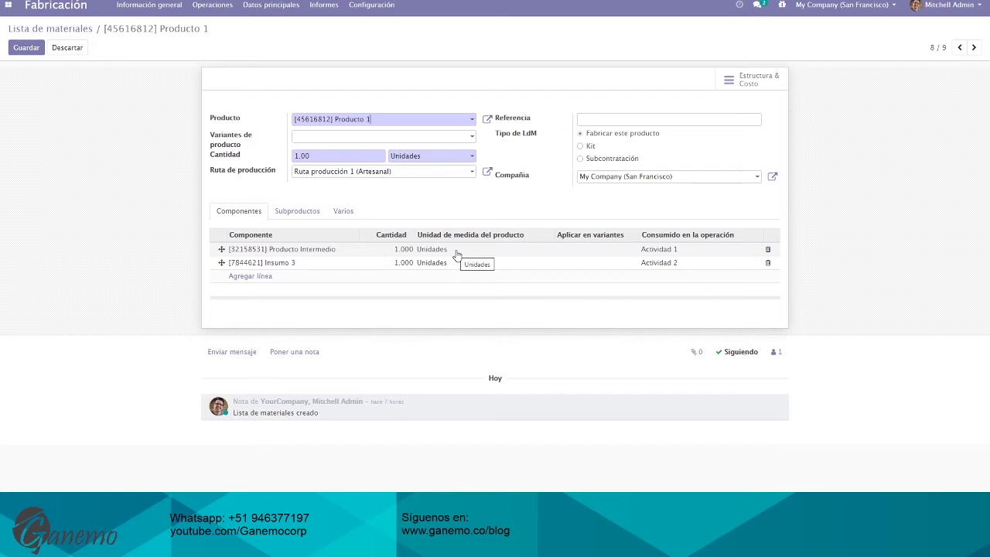
click(325, 160)
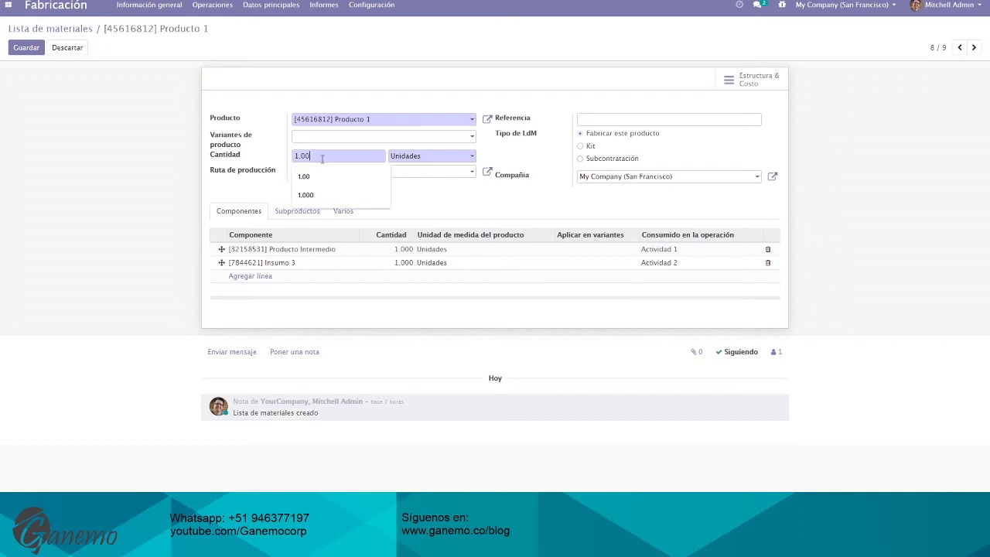
click(237, 160)
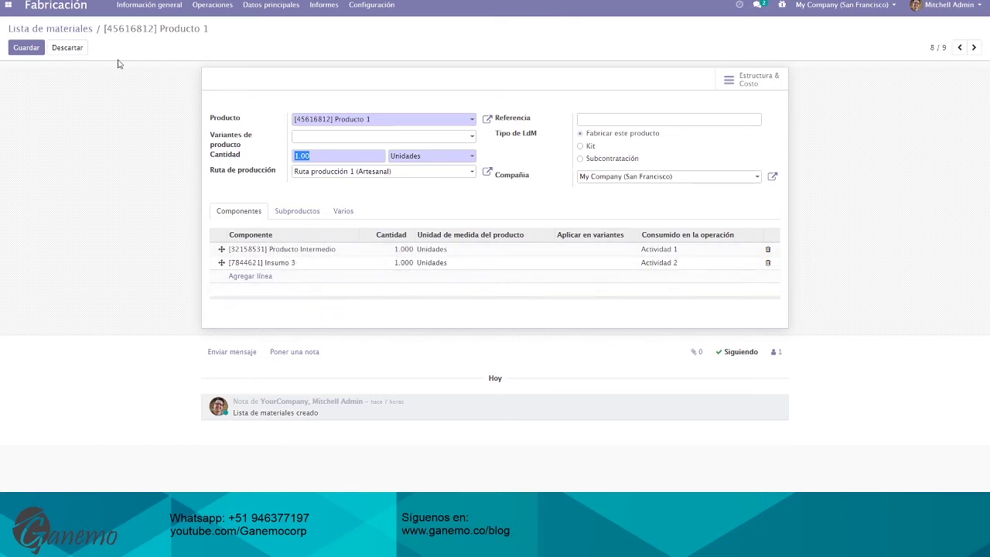
click(74, 46)
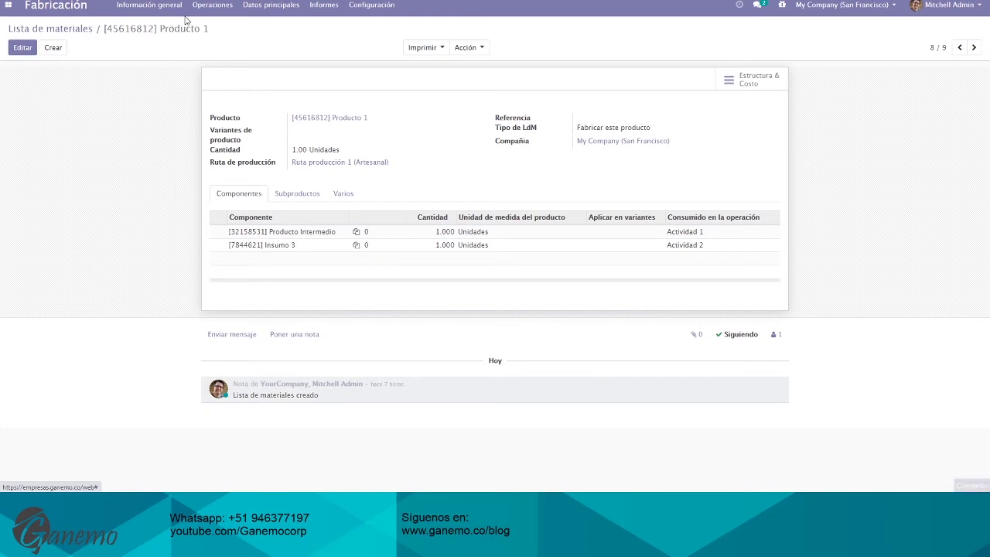
Step: Reopen the confirmed Producto 1 production order, compare its quantity to produce with the component amounts, and discard the edit
click(212, 5)
click(234, 26)
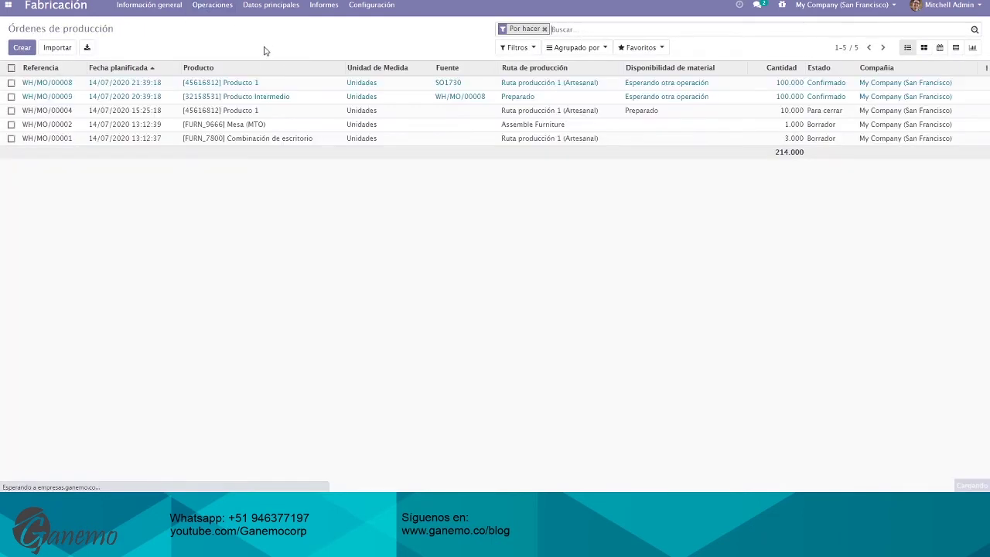
click(271, 87)
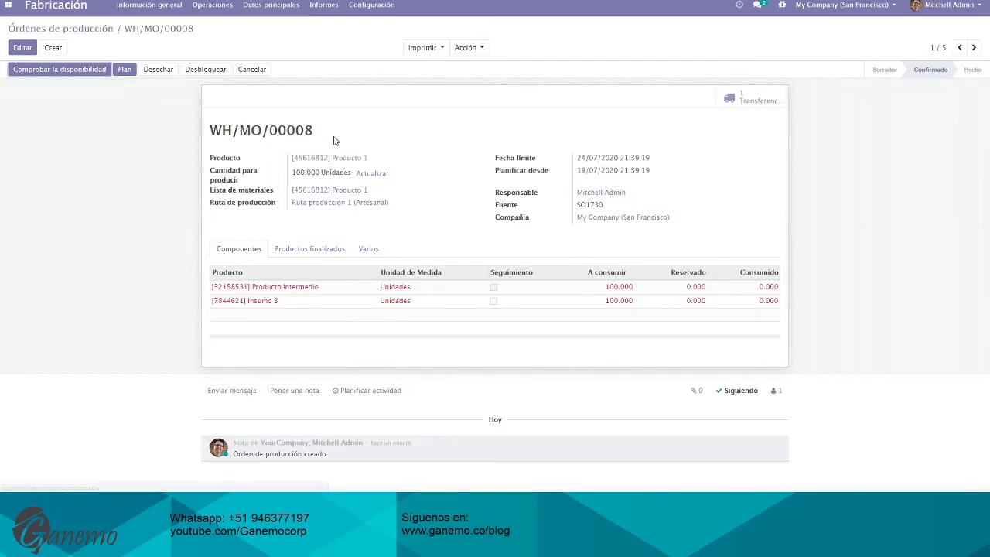
click(22, 47)
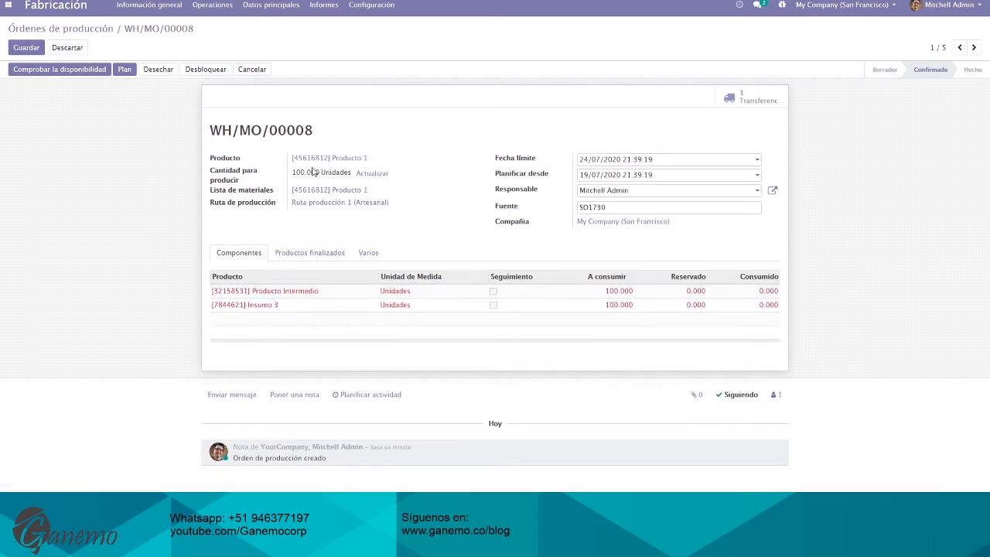
drag(292, 173, 326, 173)
click(270, 6)
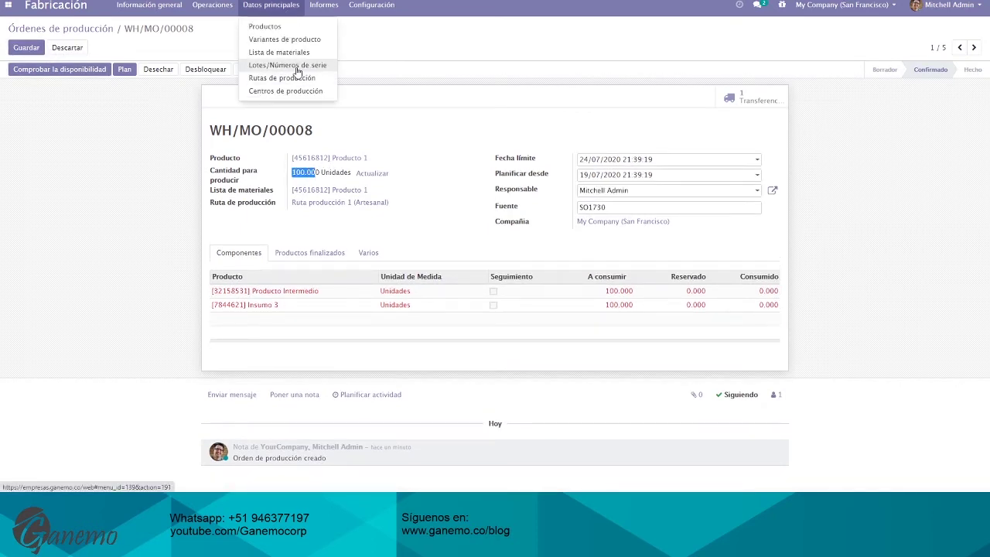
click(170, 133)
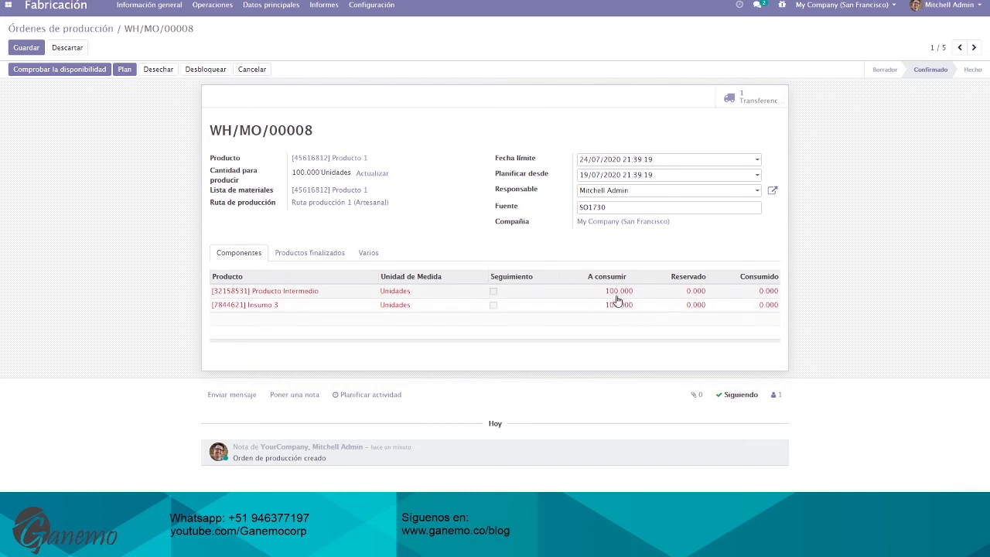
drag(243, 171, 335, 159)
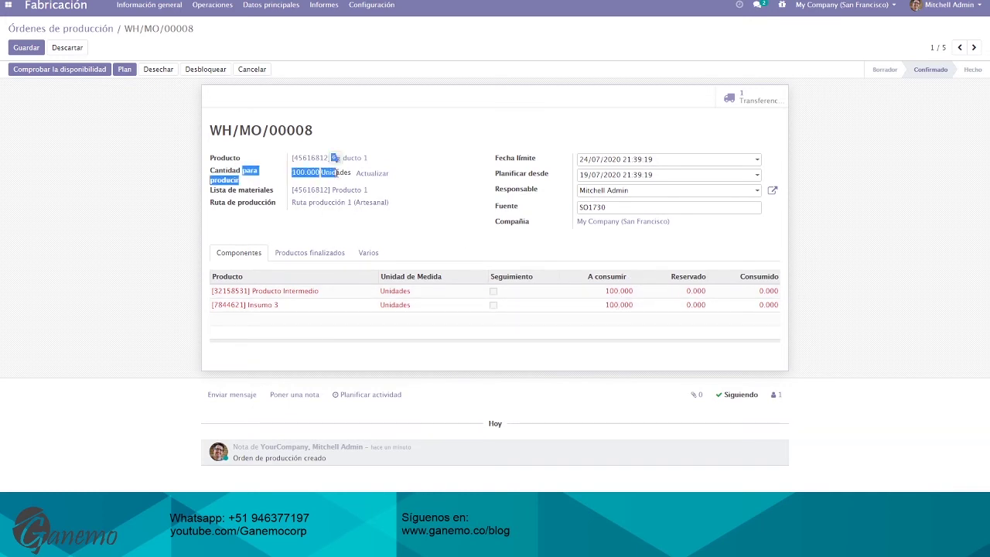
click(69, 47)
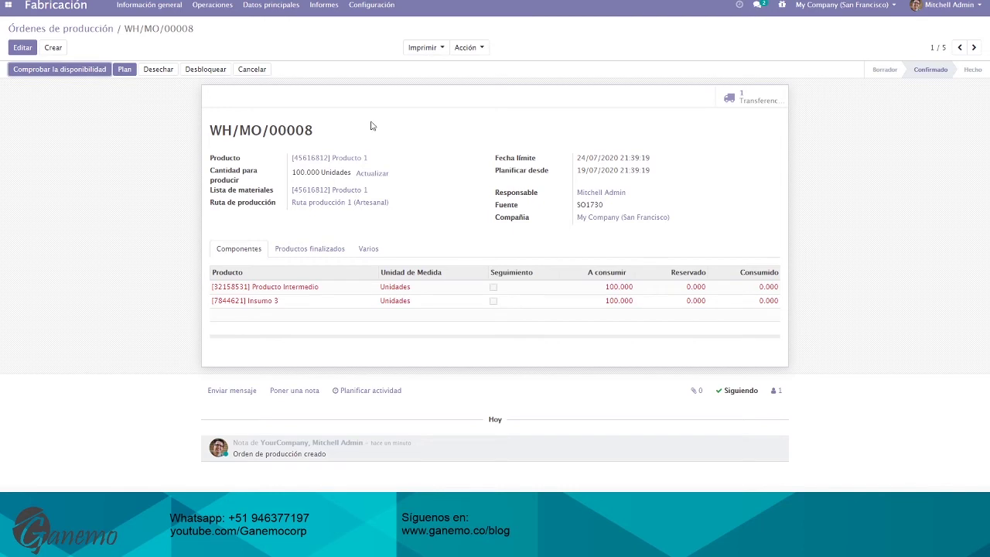
Step: Plan Producto 1's production order and review its work orders before returning to the order
click(124, 70)
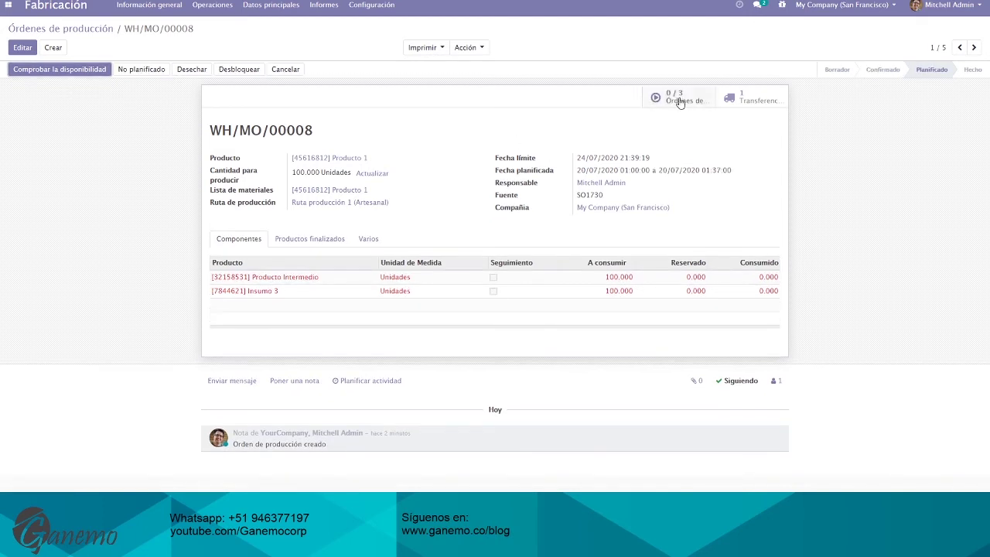
click(680, 103)
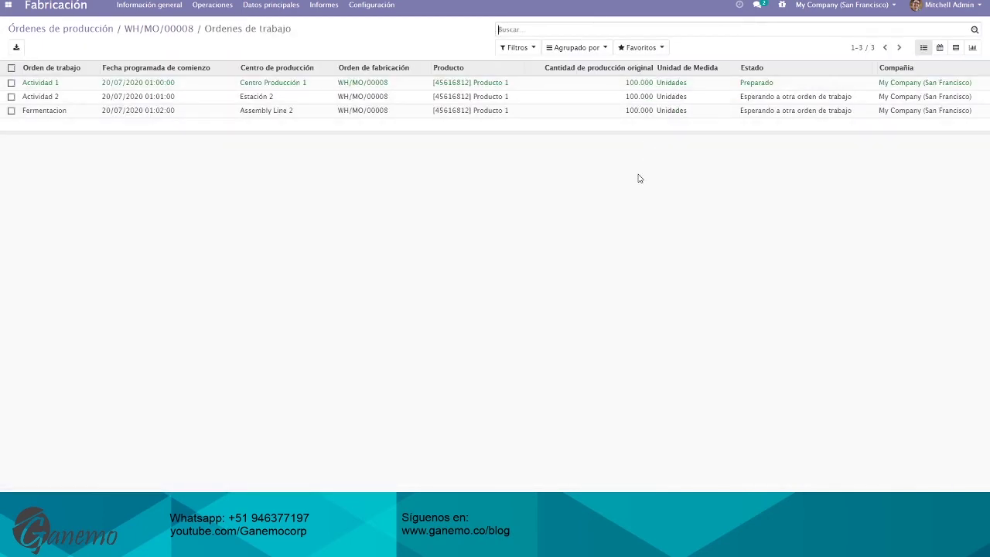
click(177, 30)
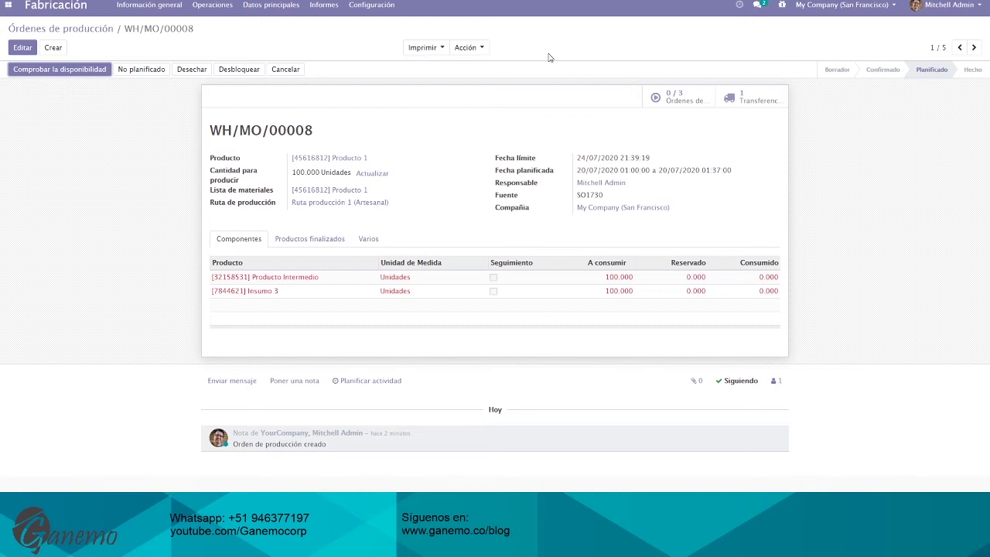
Step: Open Centro Producción 1's work orders, group them by Fecha programada de comienzo, and expand the julio 2020 group
click(56, 8)
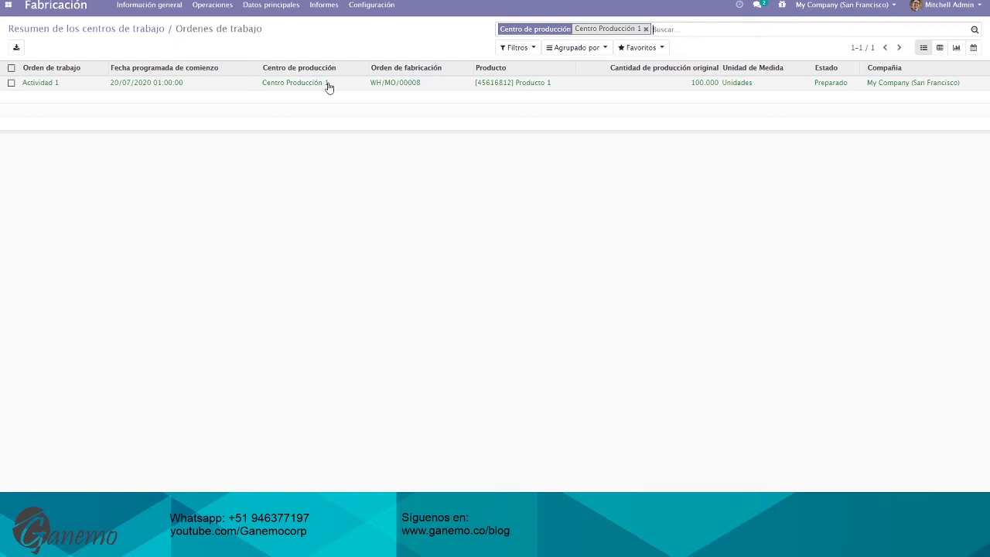
click(576, 50)
click(589, 67)
click(594, 82)
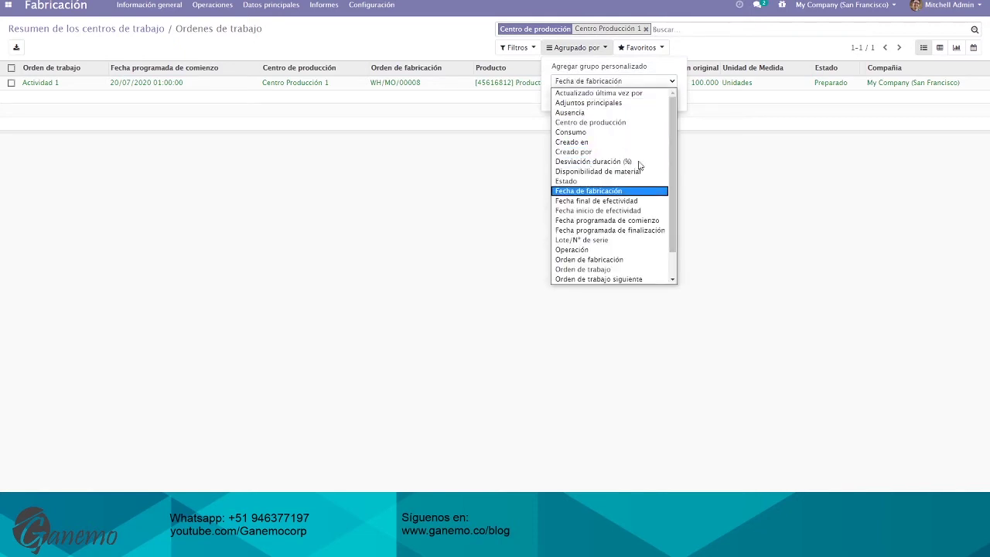
click(646, 221)
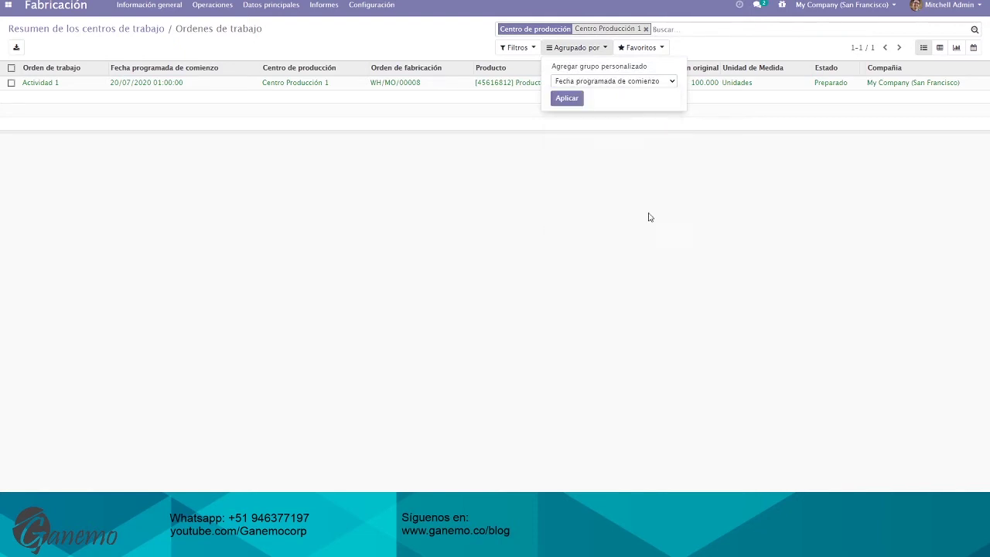
click(567, 99)
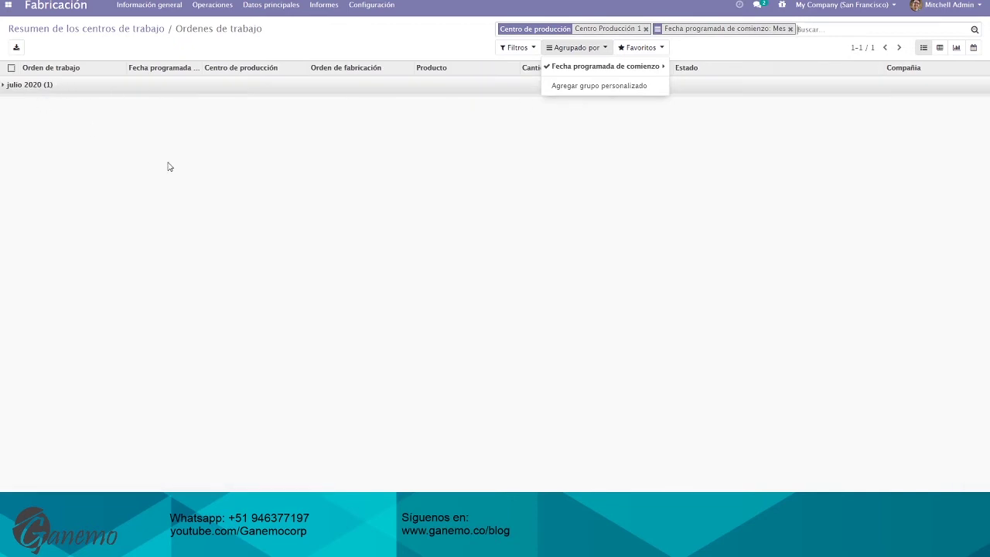
click(225, 87)
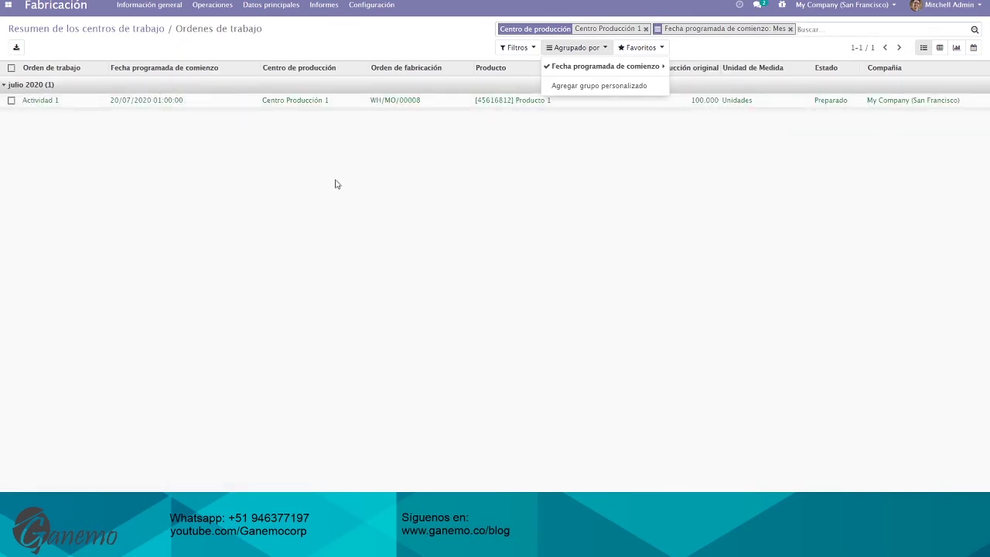
click(383, 191)
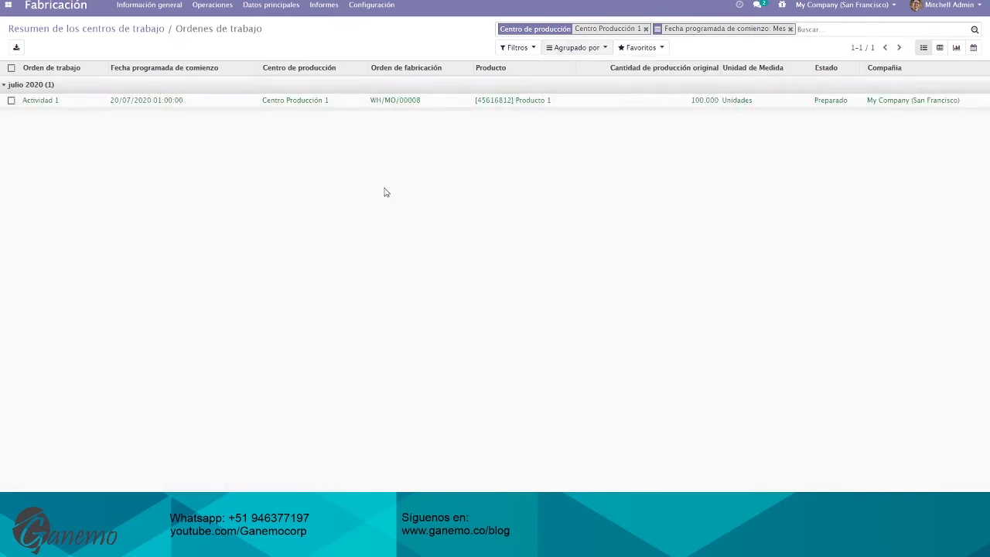
Step: Change the Fecha programada de comienzo grouping to Día and expand the 20 jul. 2020 group
click(576, 50)
click(601, 65)
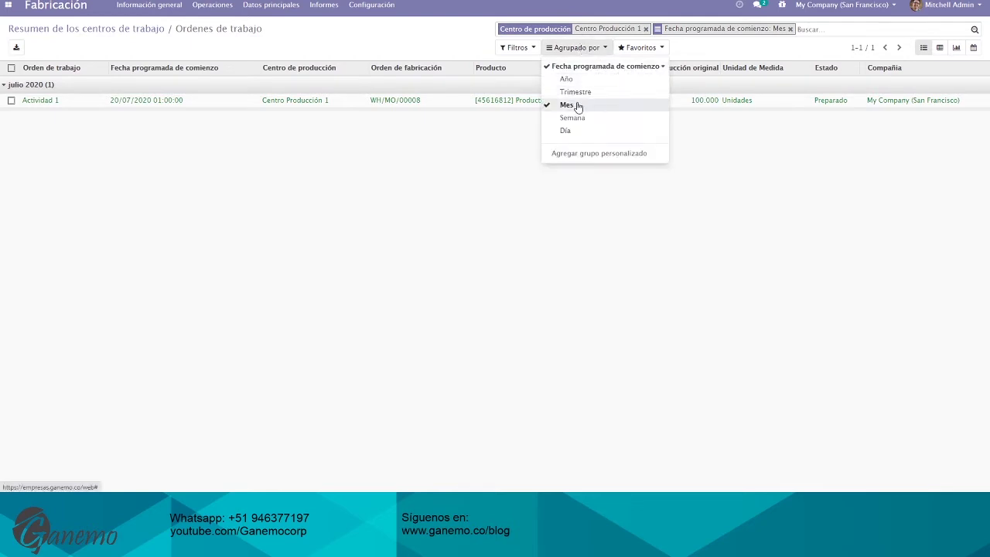
click(576, 105)
click(580, 130)
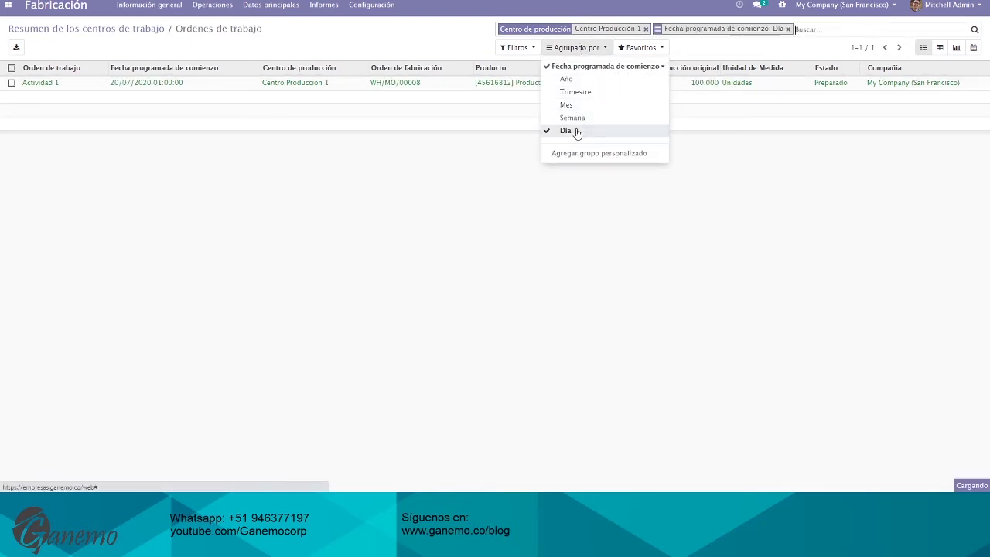
click(435, 214)
click(239, 88)
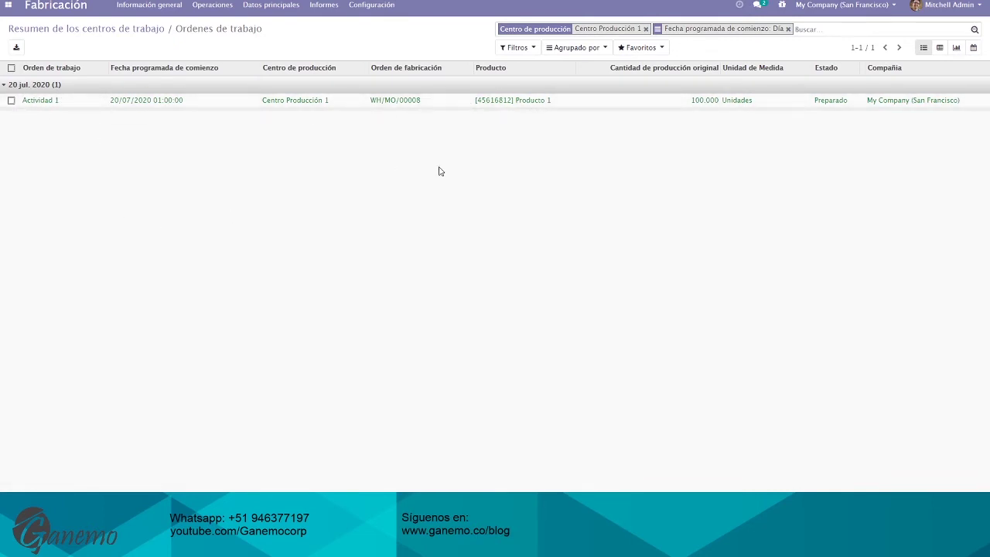
Step: Add Producto as a second grouping level and expand the Producto 1 group
click(582, 51)
click(596, 86)
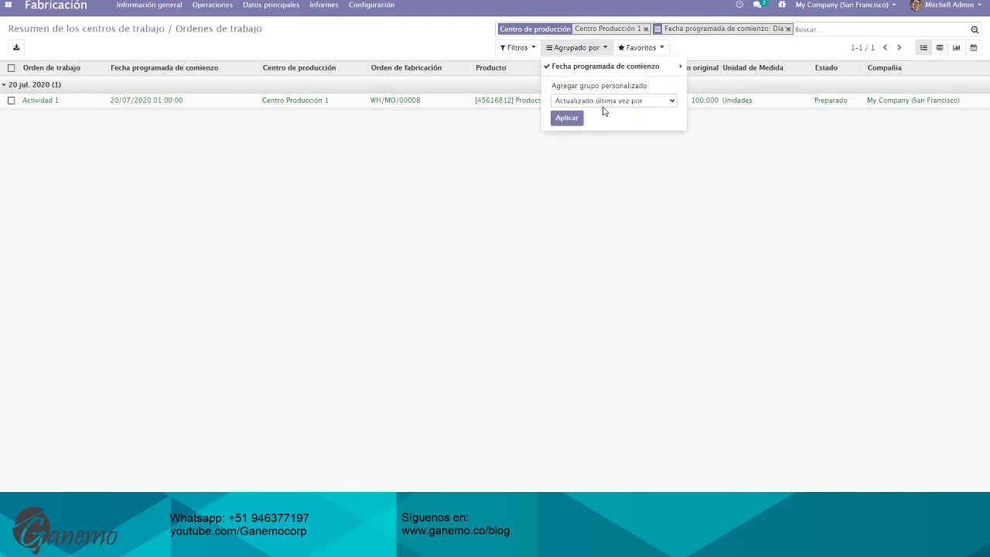
click(601, 102)
key(p)
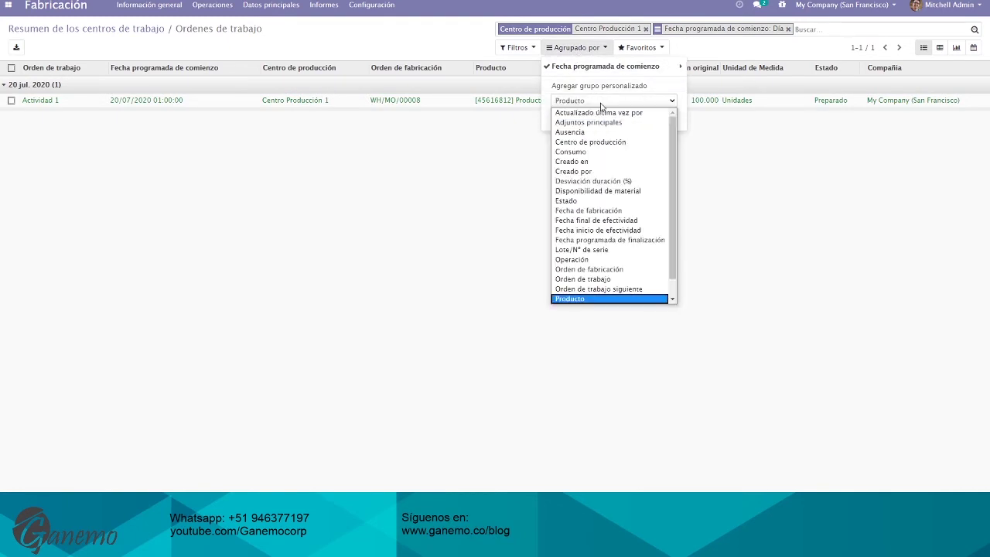
key(Return)
click(572, 117)
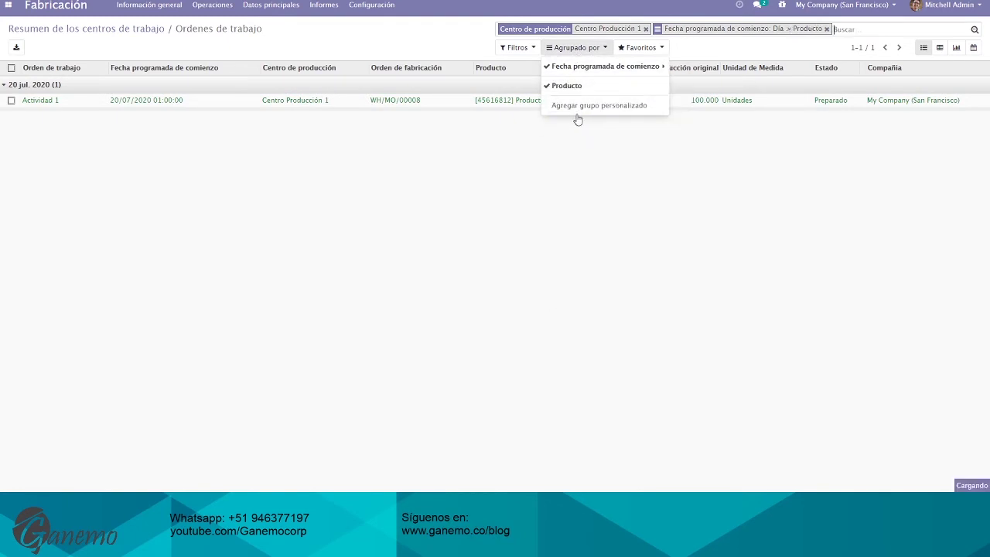
click(429, 103)
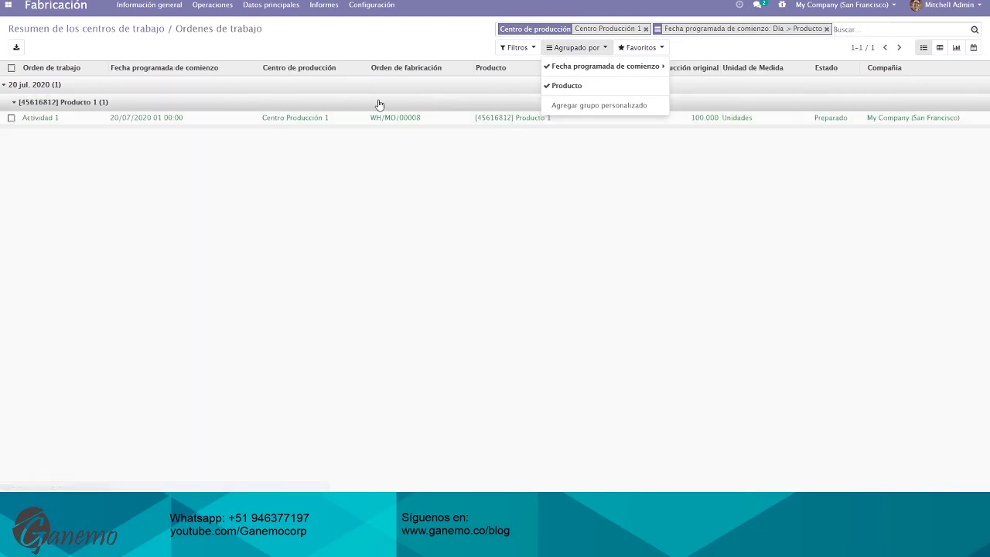
click(398, 205)
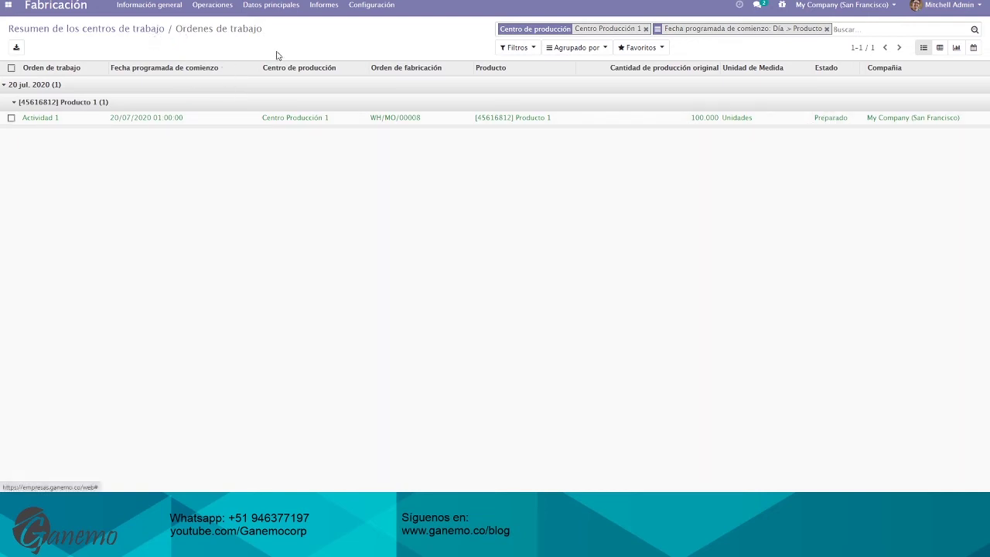
Step: Return to the work center overview and open Estación 2's work orders
click(151, 30)
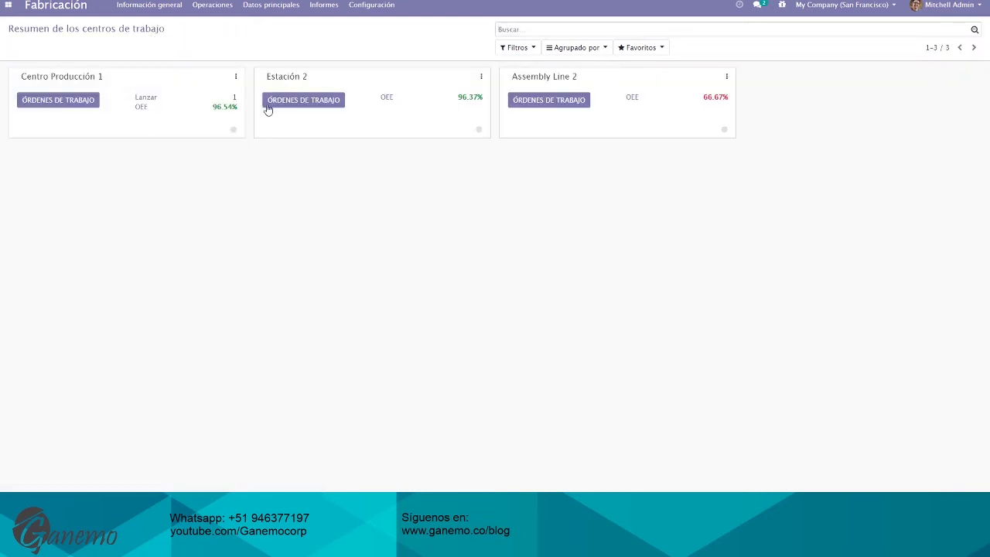
drag(276, 77, 311, 89)
click(275, 78)
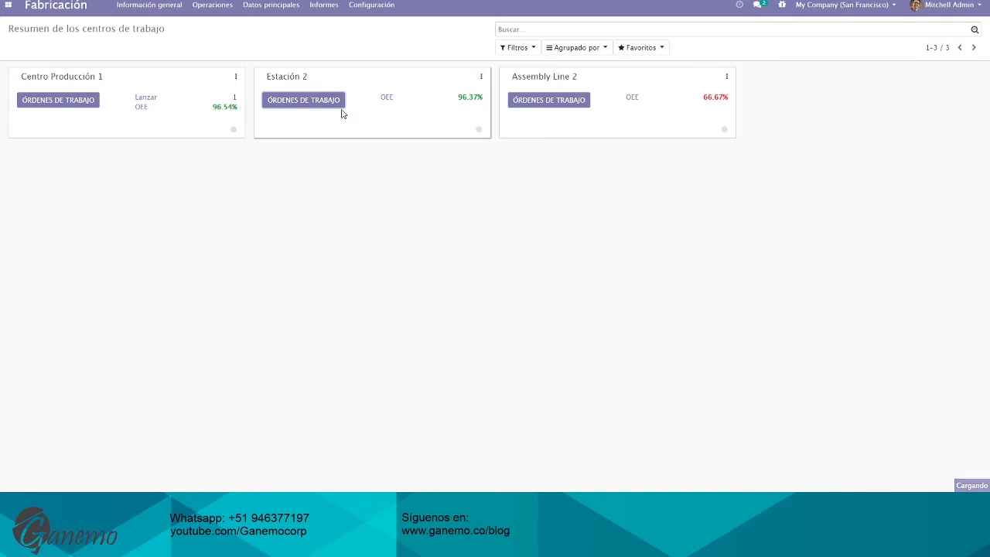
click(343, 113)
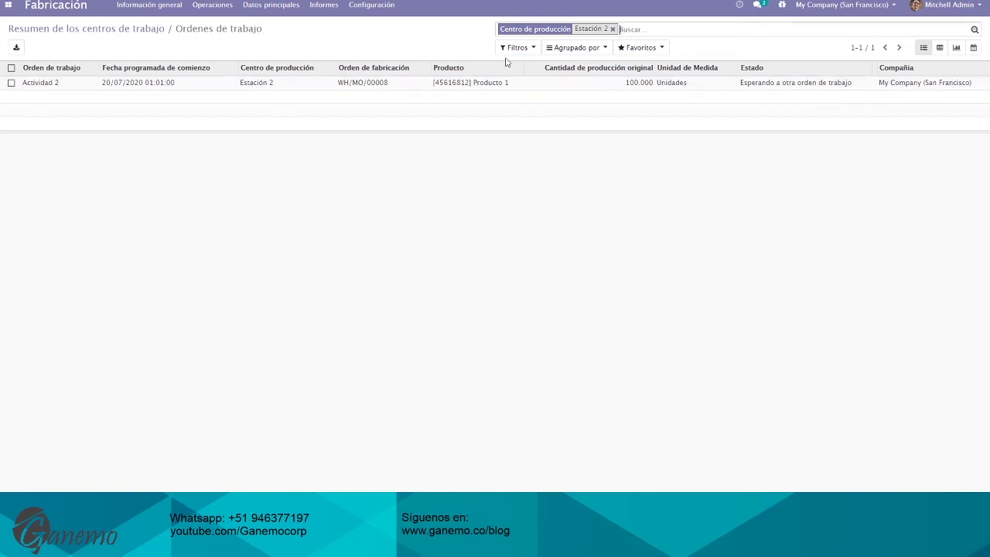
click(254, 5)
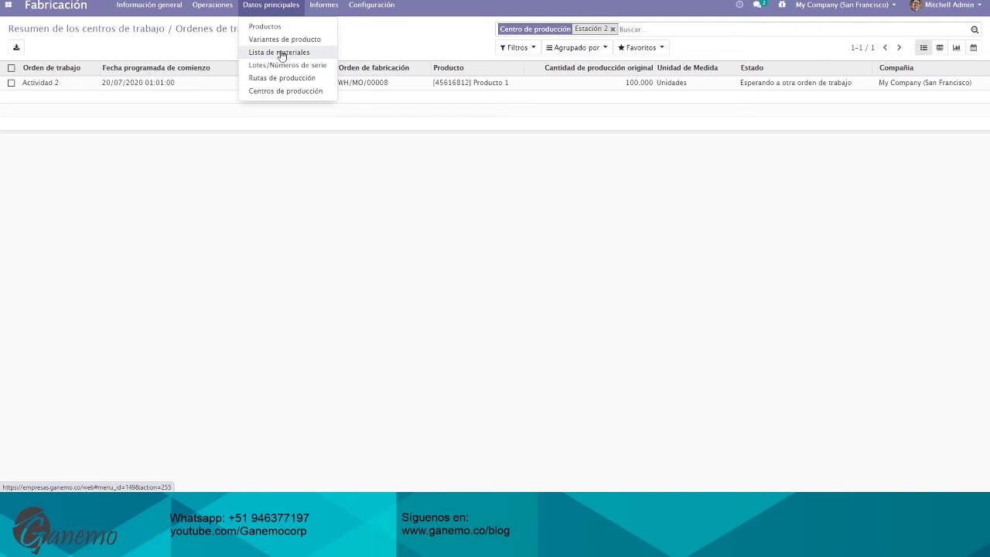
click(403, 43)
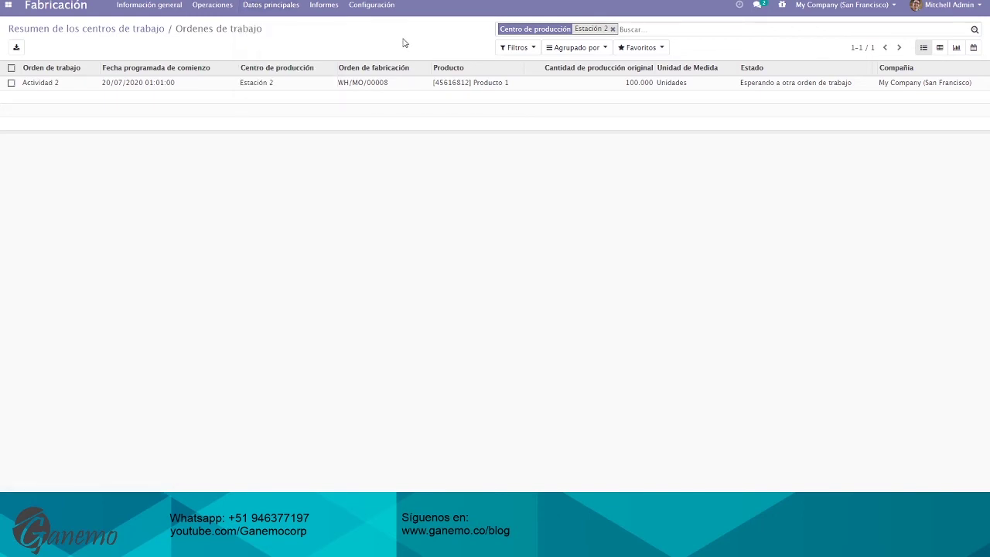
Step: From the work center overview, open Centro Producción 1's Actividad 1 work order and start working on it
click(128, 31)
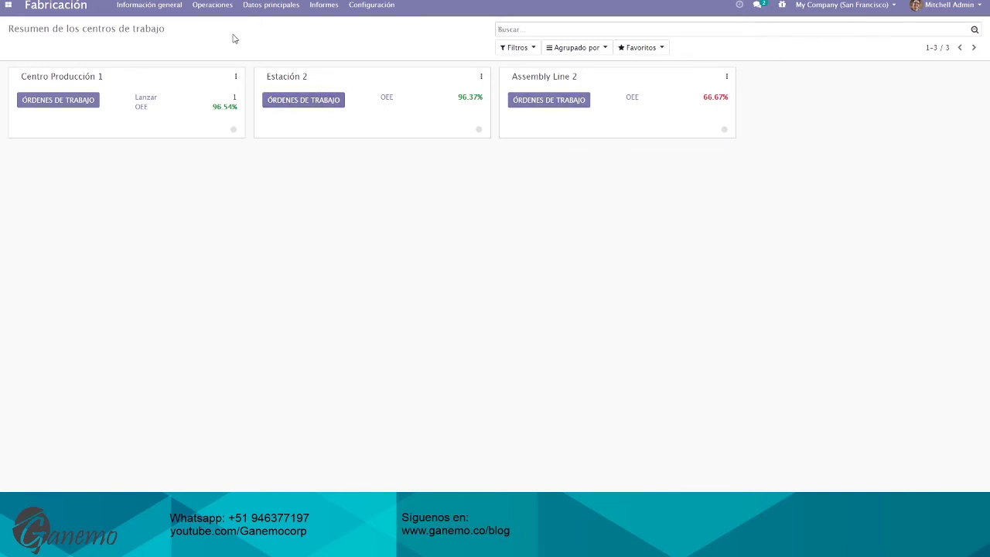
click(217, 6)
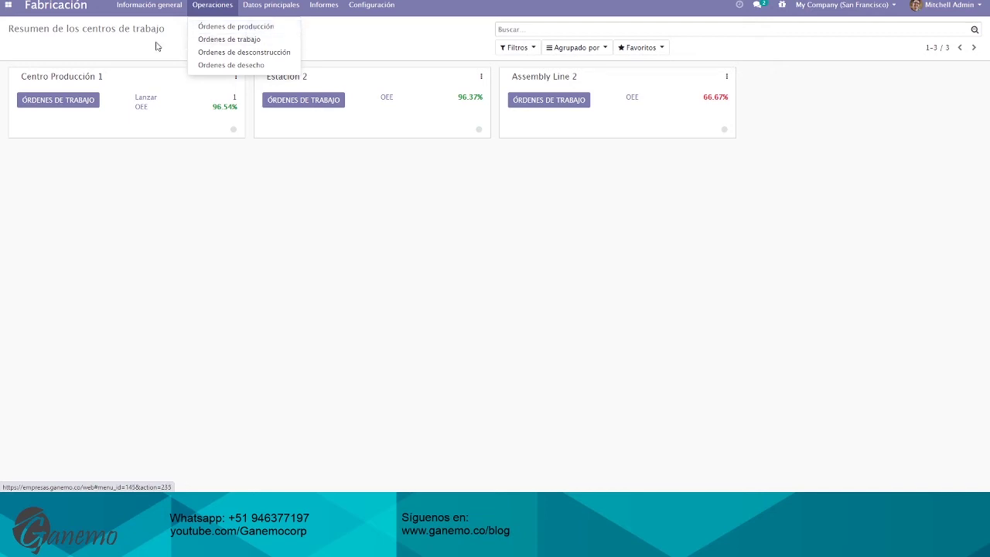
click(127, 50)
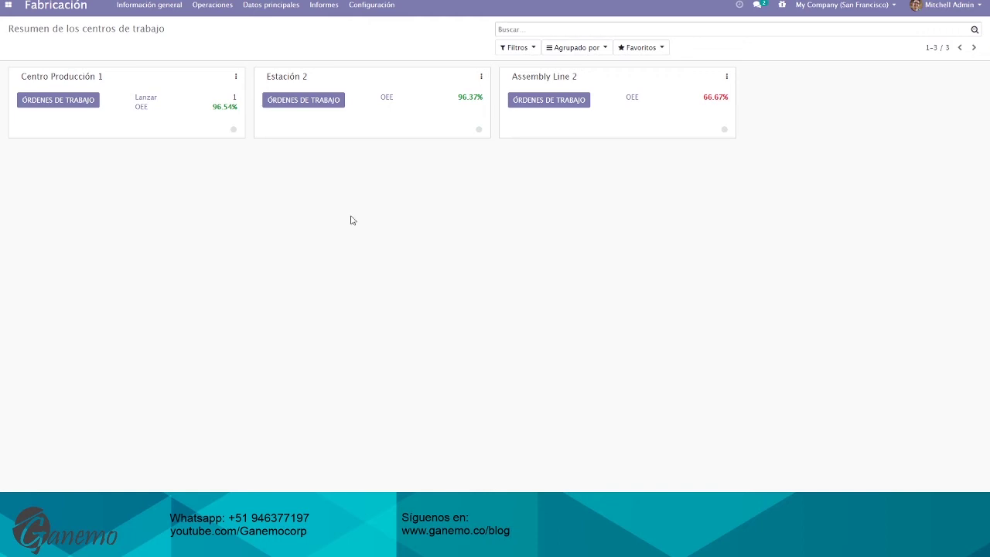
click(65, 102)
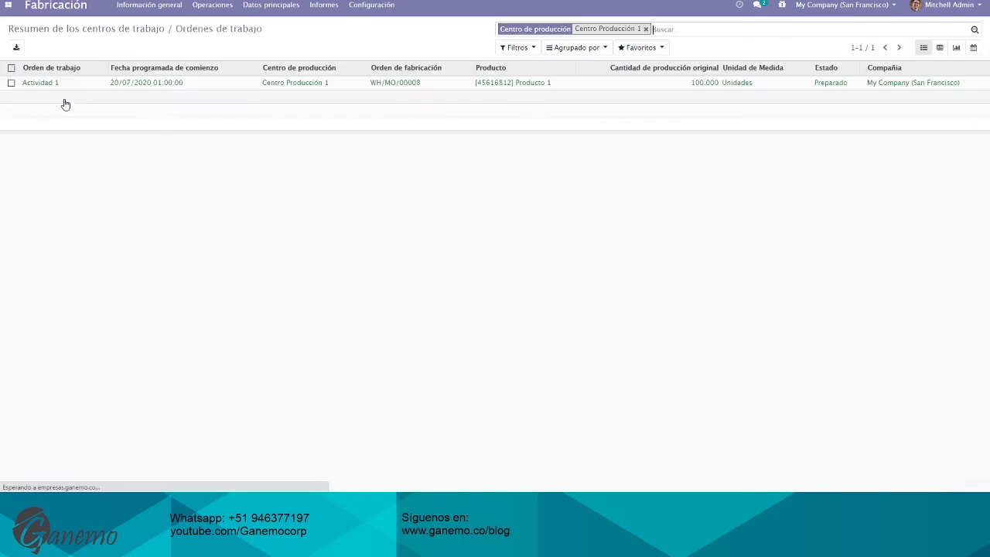
click(263, 89)
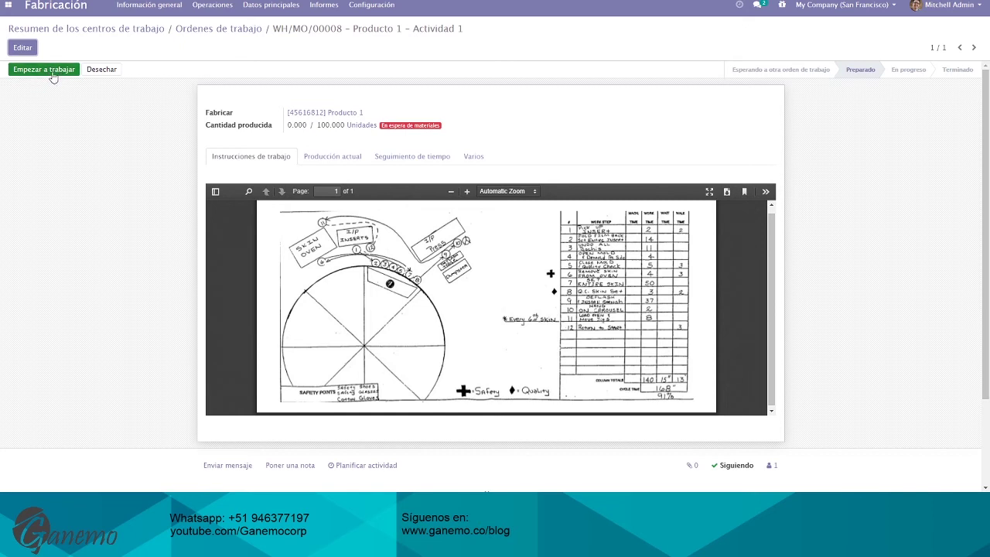
click(52, 75)
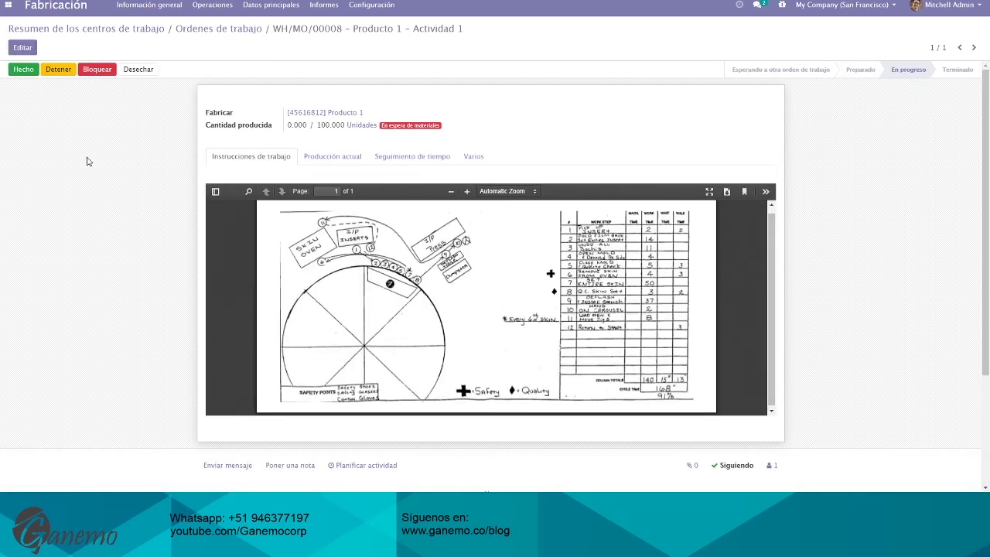
Step: Examine the work order's change history, then its current production quantity and components
scroll(324, 225, down, 5)
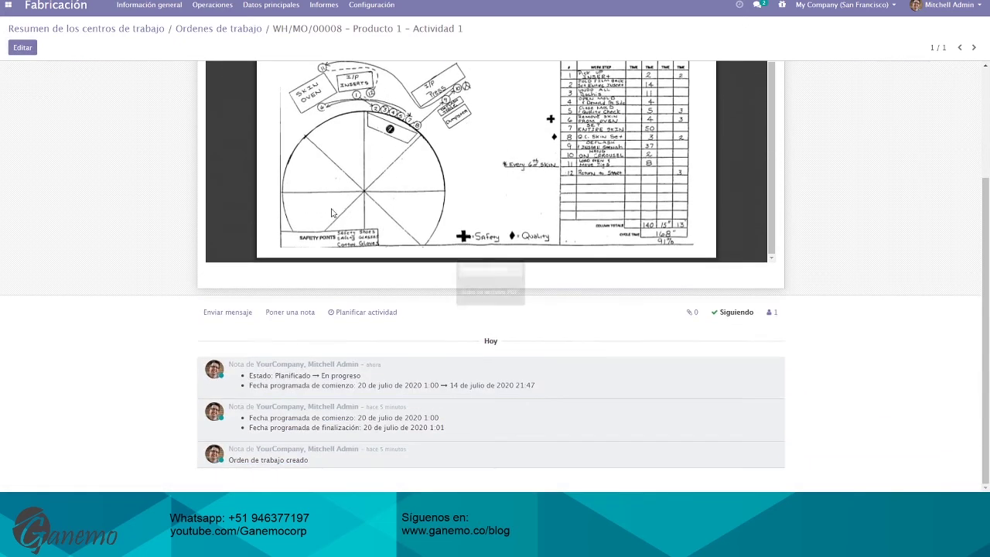
scroll(487, 263, up, 3)
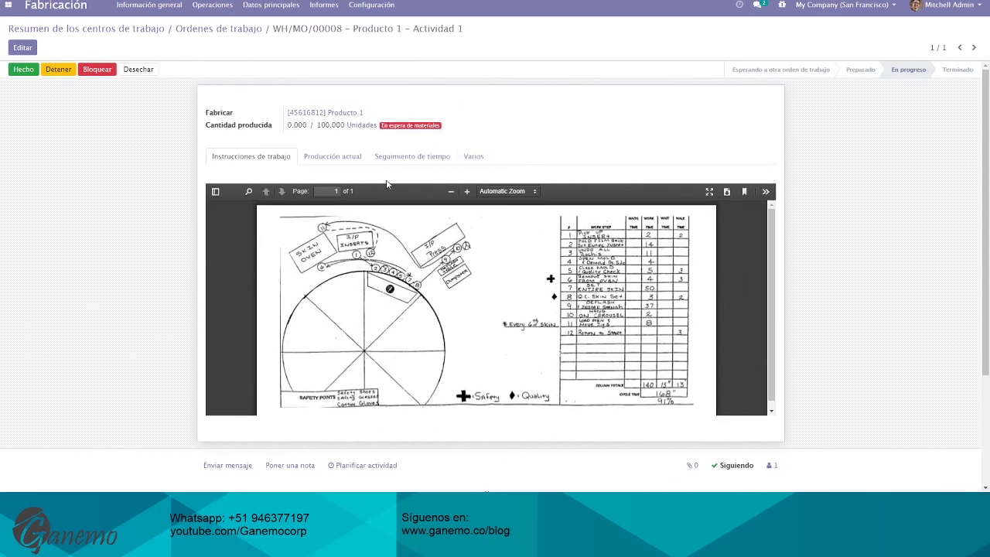
click(327, 158)
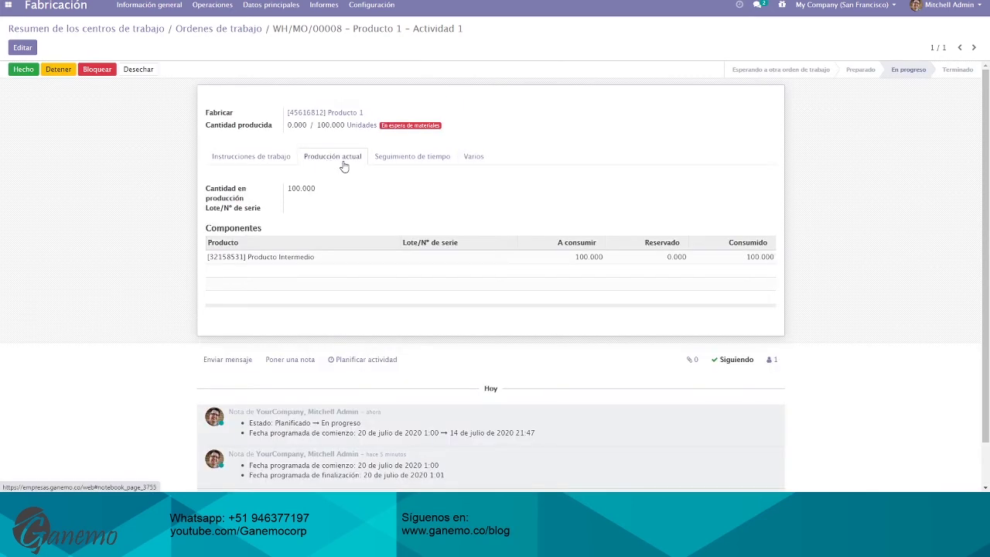
drag(287, 188, 312, 188)
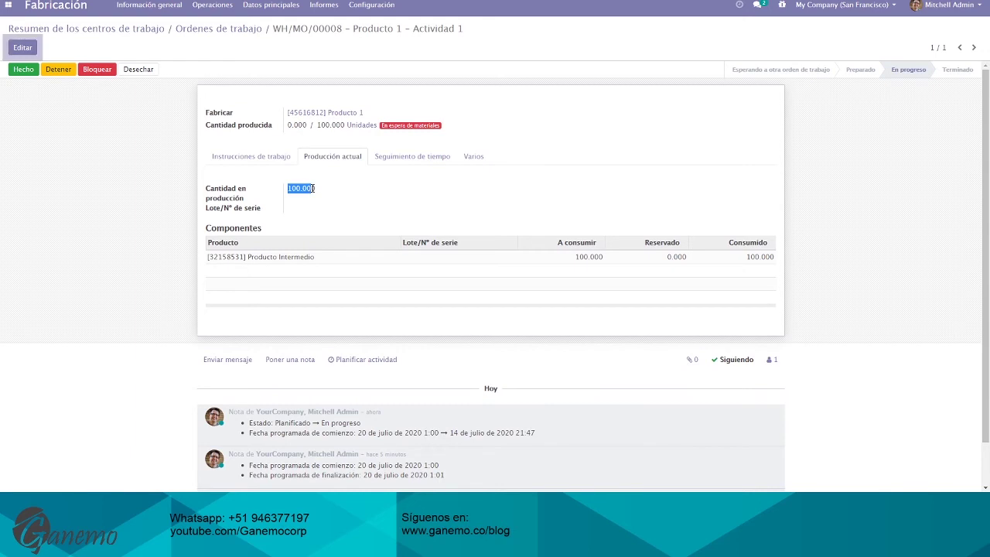
click(313, 188)
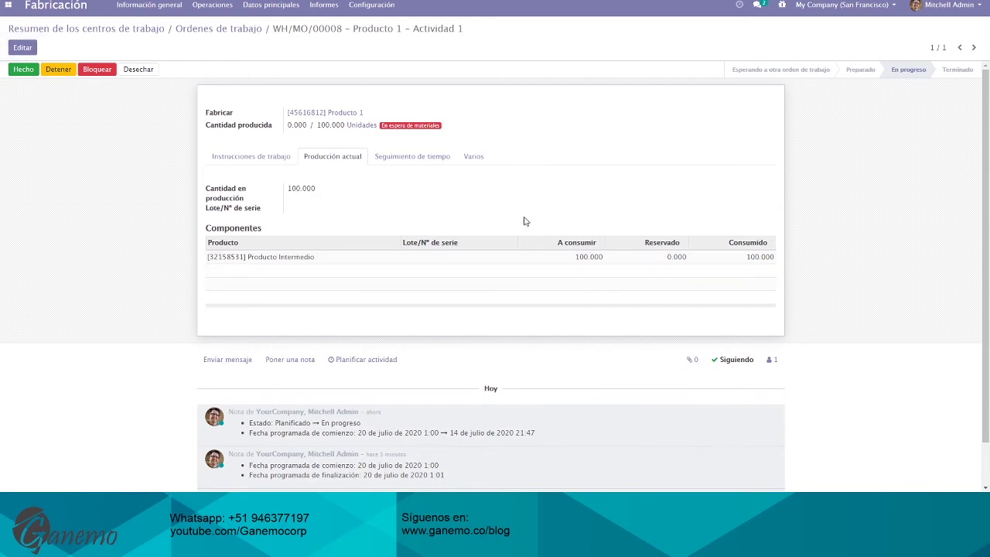
Step: Show Actividad 1's time tracking, then pause the work and resume production
click(414, 158)
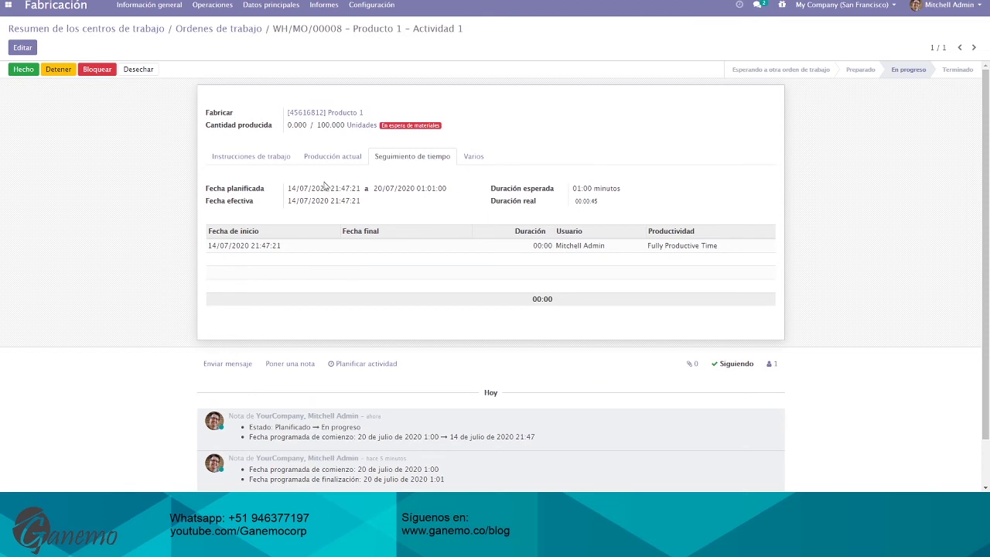
click(64, 74)
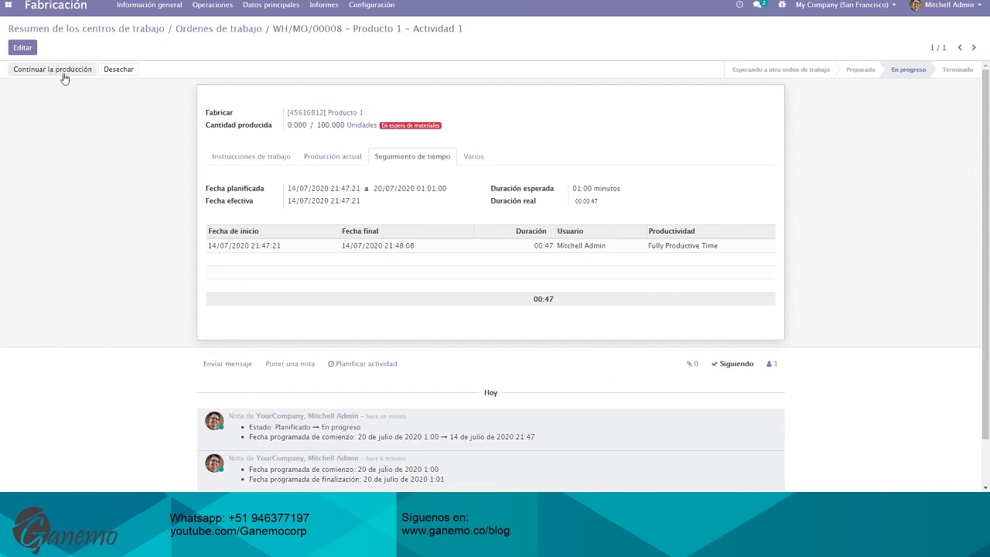
click(65, 71)
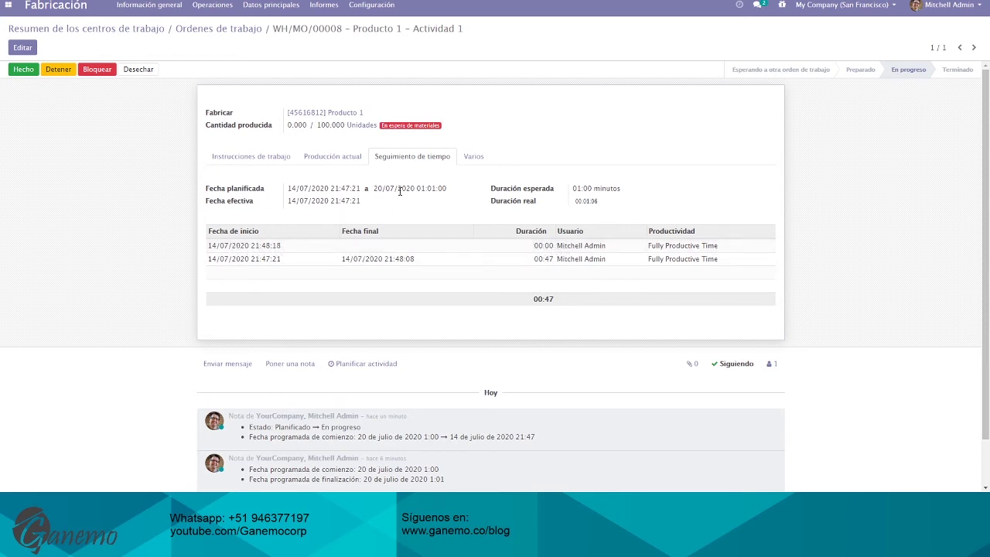
Step: Check the work order's materials status, work instructions and current production components
drag(389, 127, 424, 128)
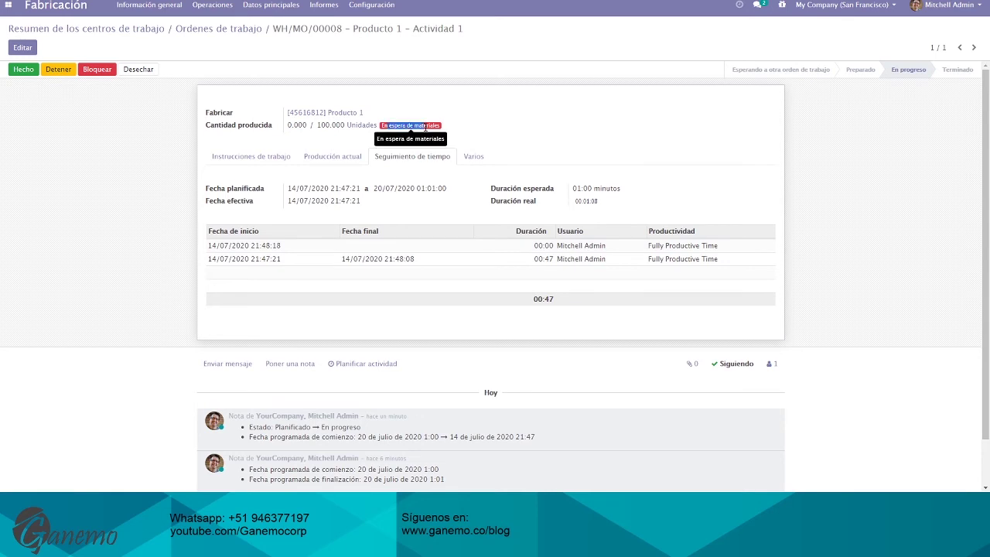
click(436, 127)
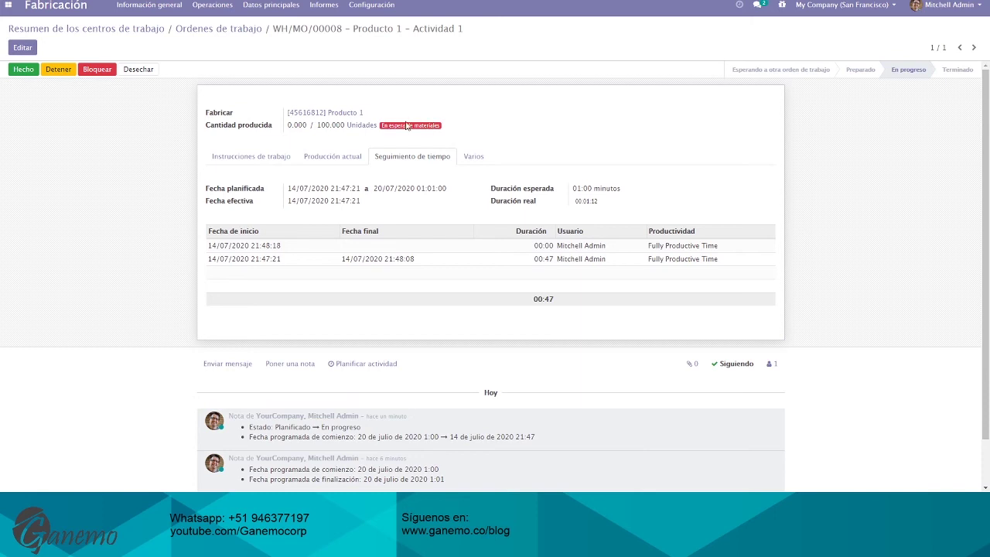
click(267, 157)
click(342, 157)
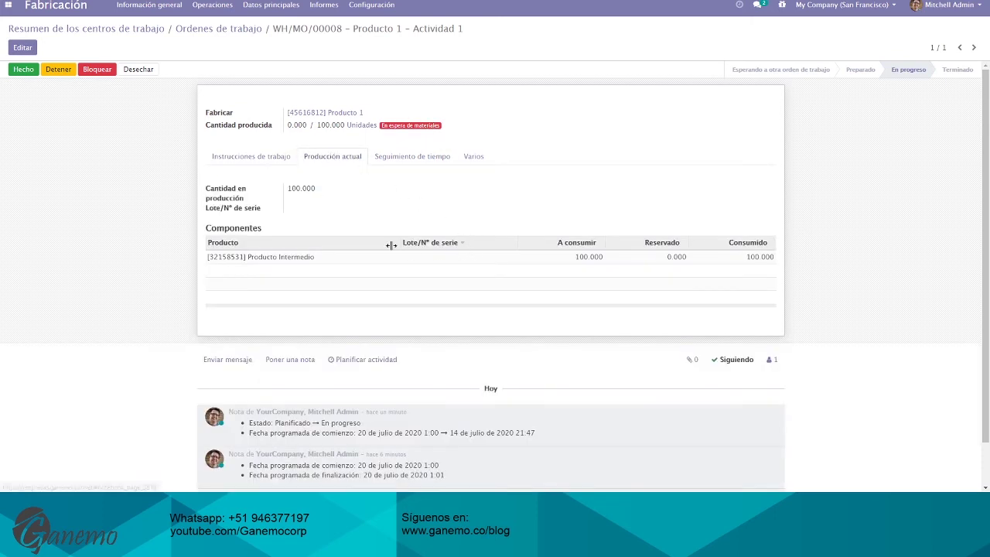
Step: Open the production order linked to Actividad 1 and validate its component transfer from WH/Stock to WH/Pre-Production
click(470, 162)
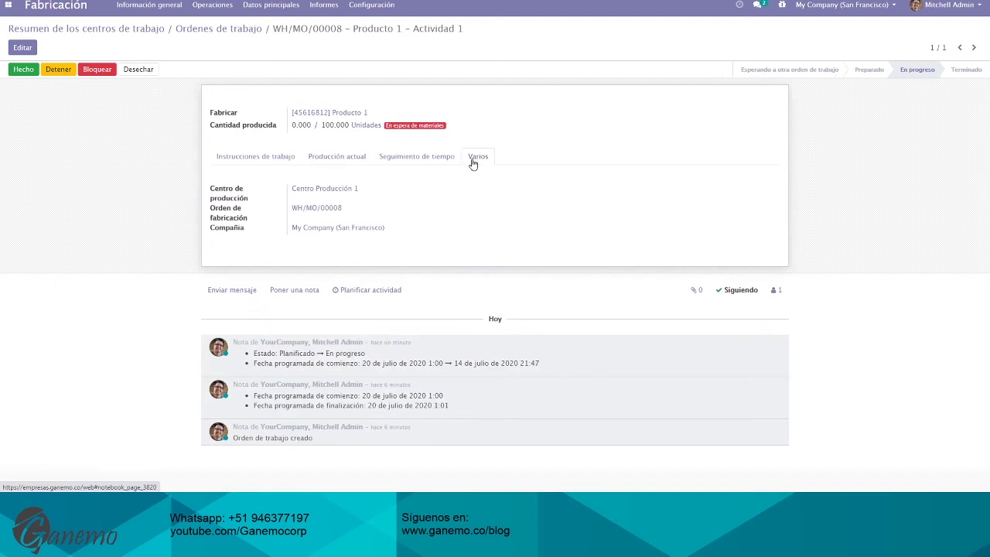
click(325, 208)
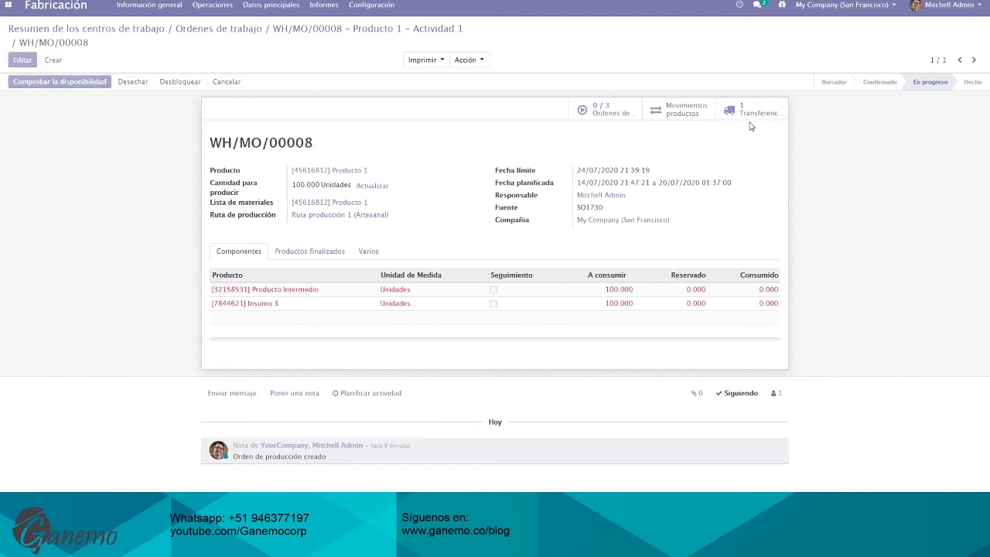
click(751, 113)
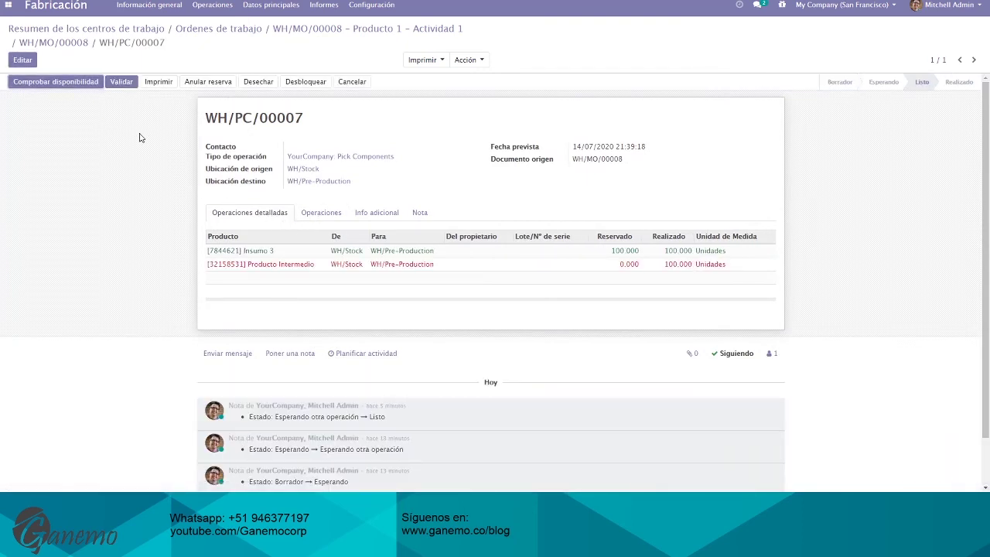
click(122, 85)
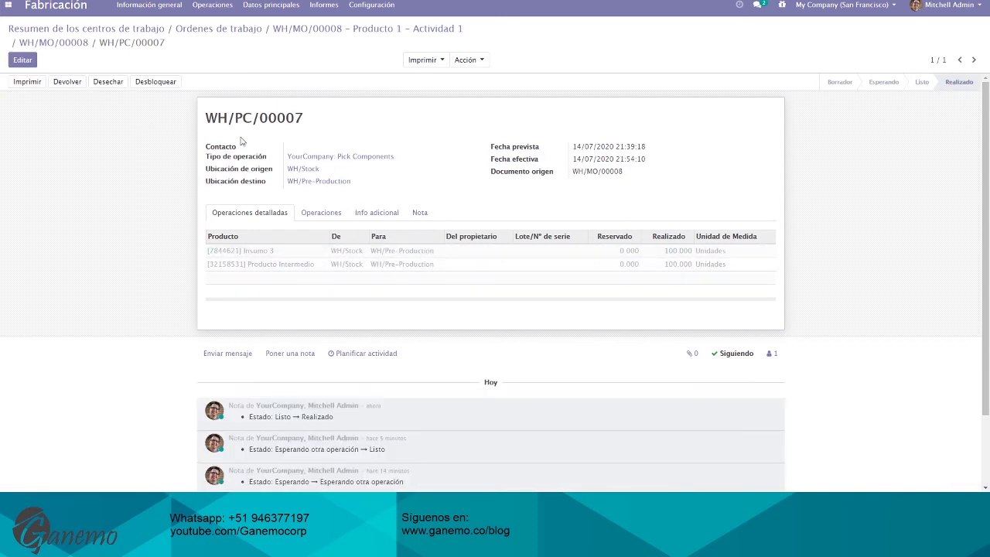
Step: Return to the Actividad 1 work order and review its time tracking and current production details
click(307, 32)
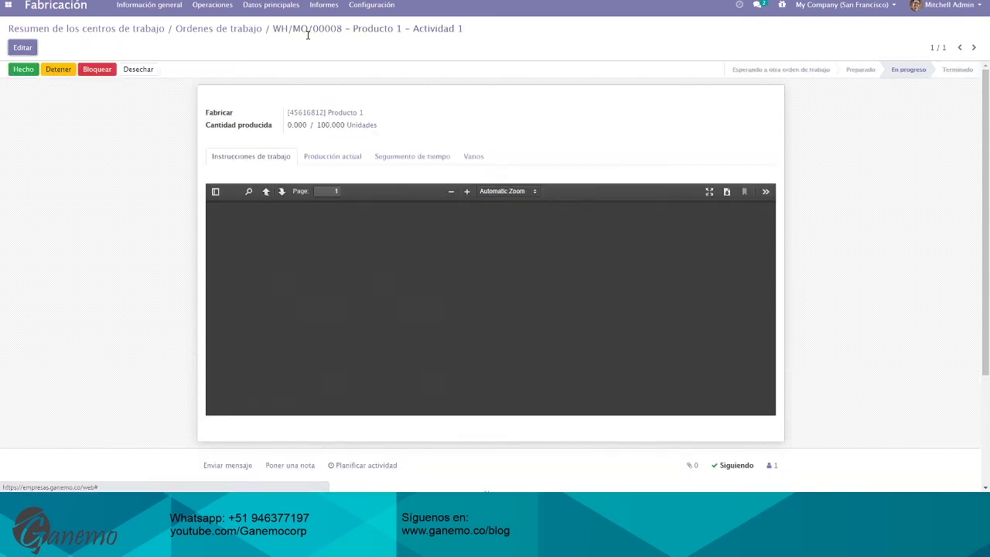
click(426, 157)
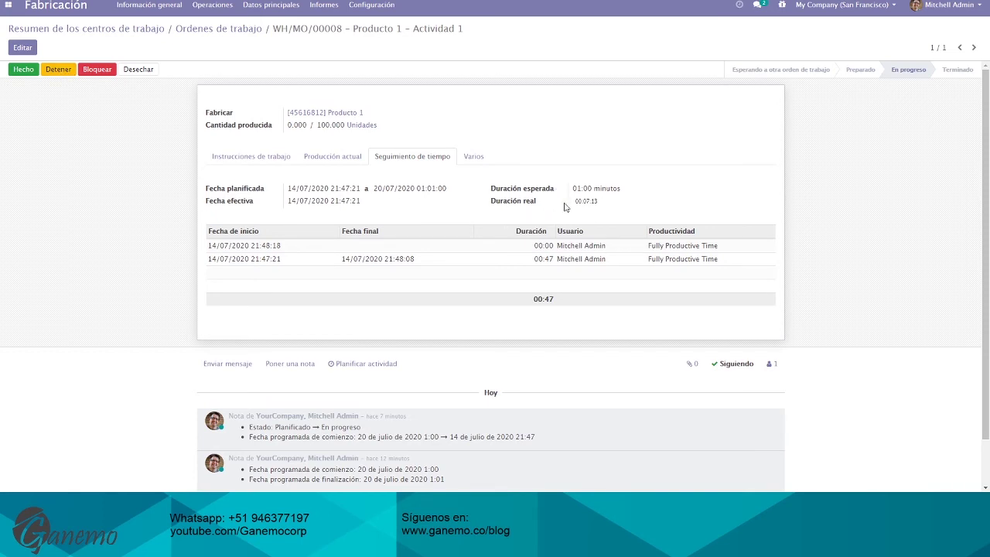
click(342, 161)
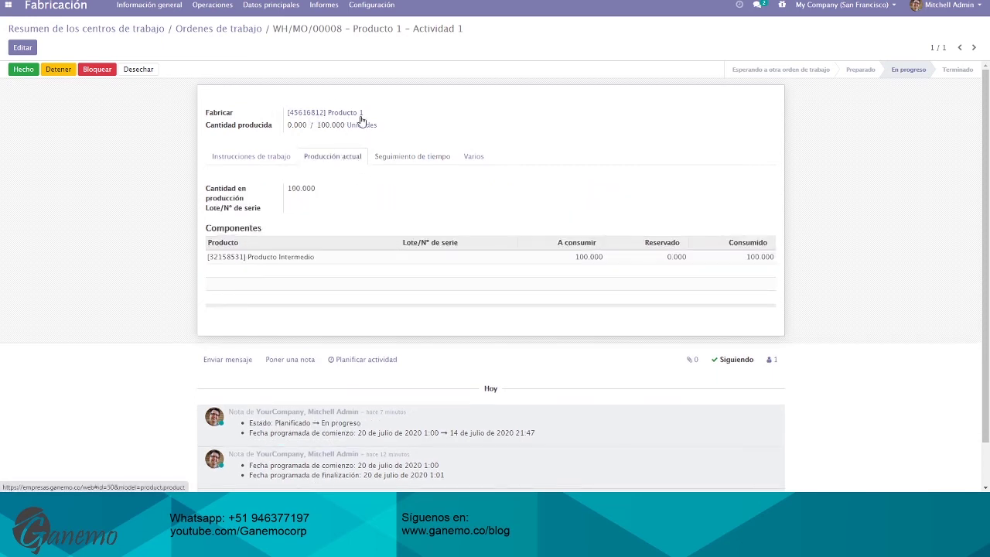
Step: Edit the work order and create lot 0000005 for Producto 1 as its Lote/N° de serie
click(27, 51)
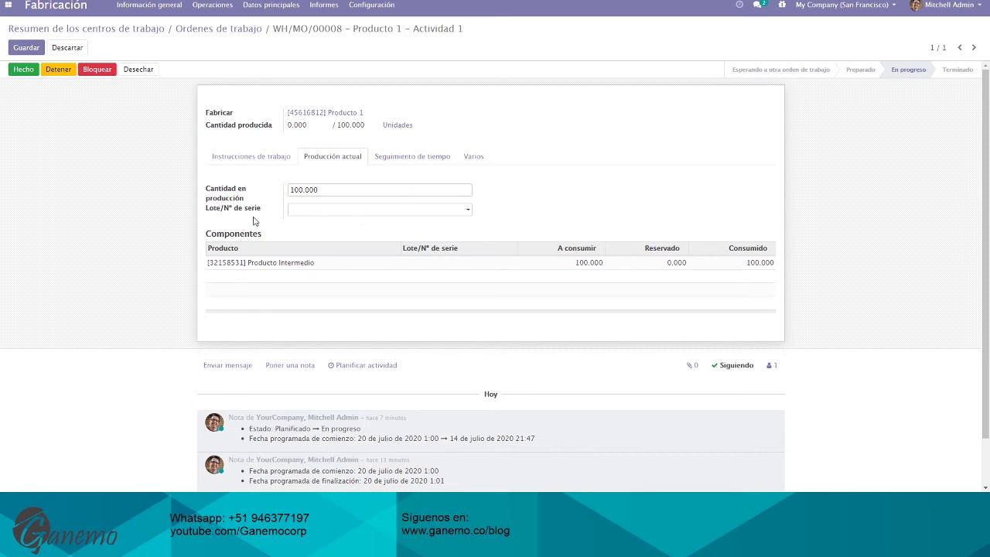
click(310, 215)
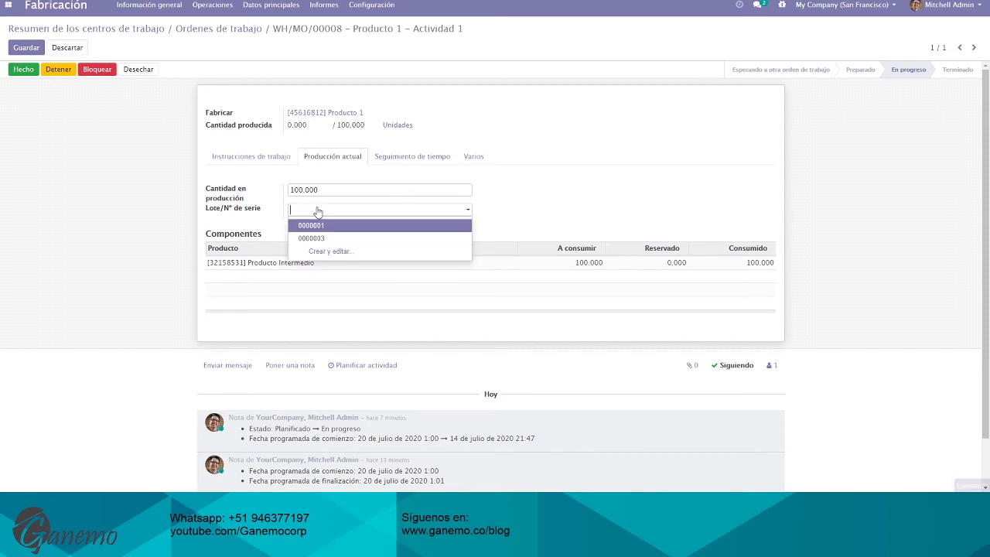
click(347, 255)
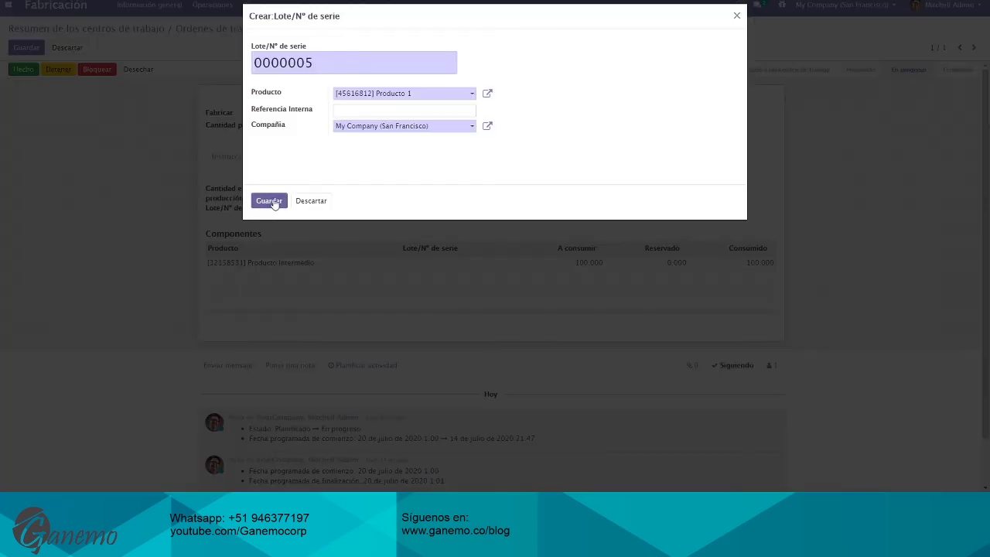
click(271, 202)
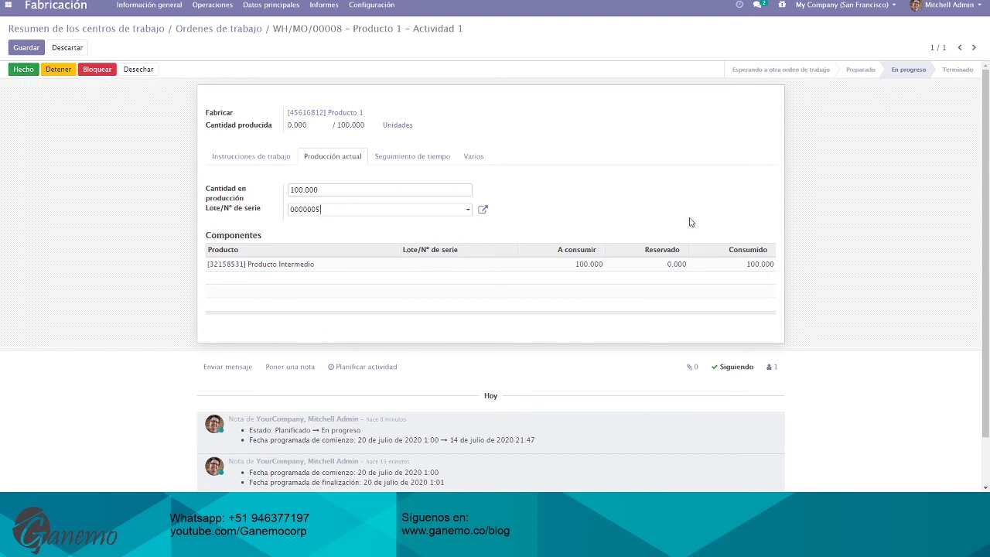
Step: Try a Consumido quantity of 5 for the Producto Intermedio component and set it back to 100
click(751, 269)
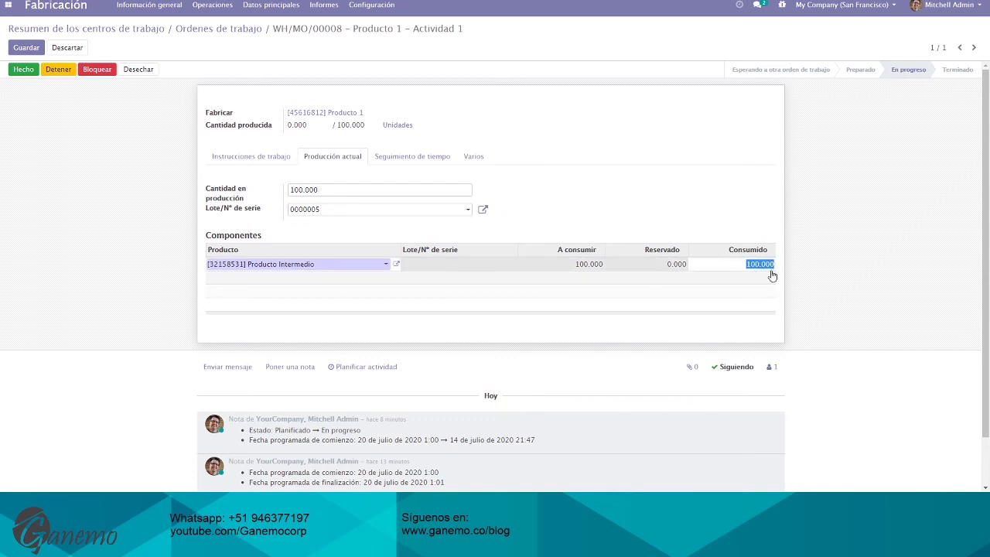
click(750, 222)
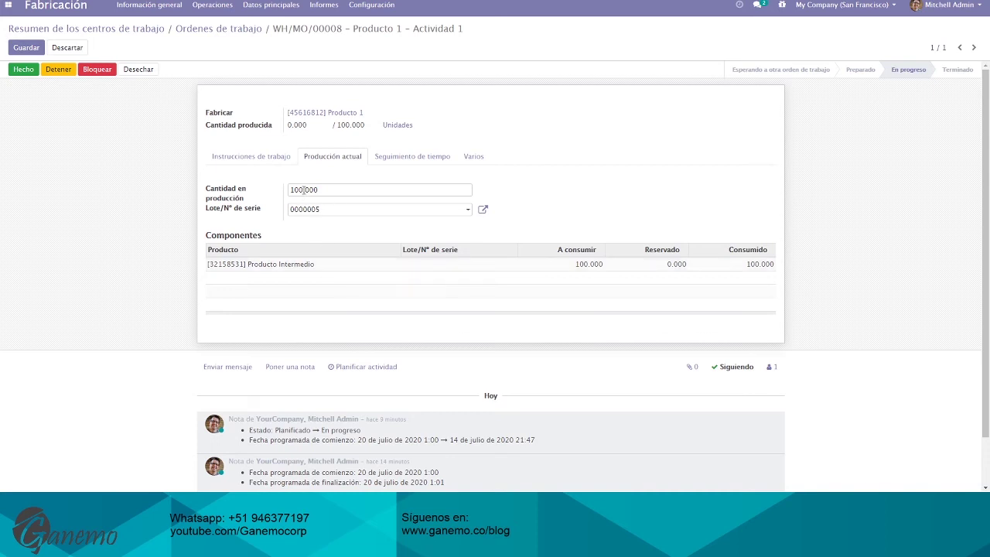
drag(303, 190, 295, 190)
click(754, 266)
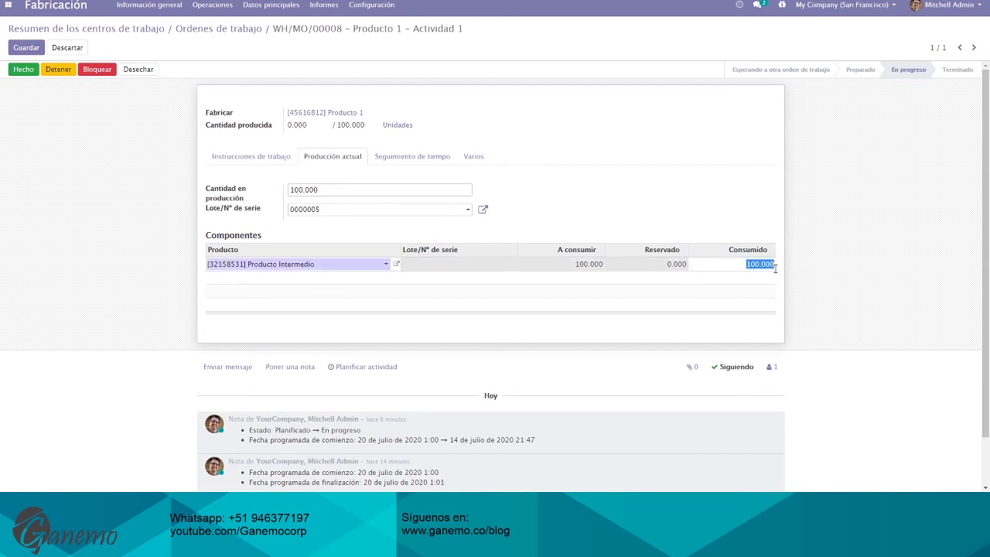
text(5)
text(5)
text(100)
click(649, 237)
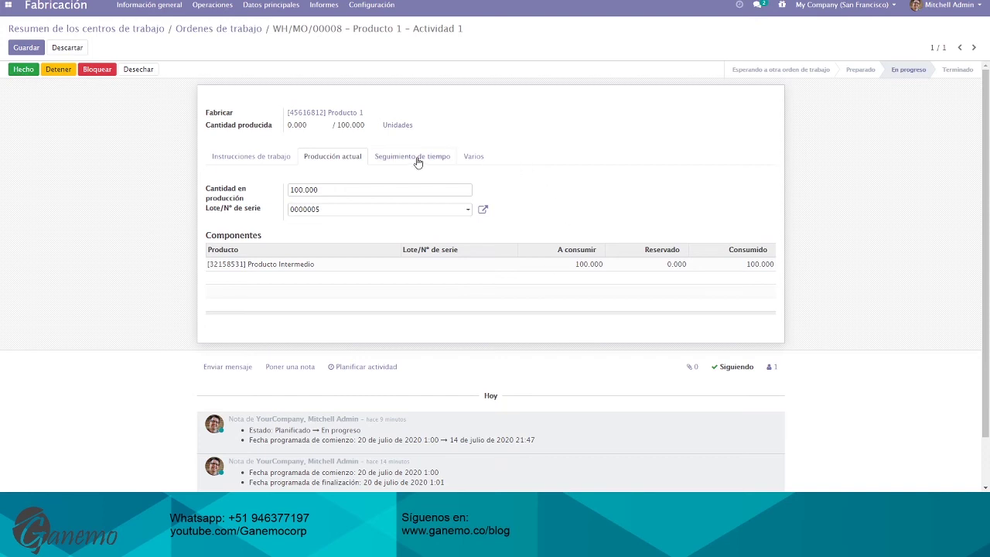
Step: Mark the Actividad 1 work order as done and return to the work center overview
click(23, 71)
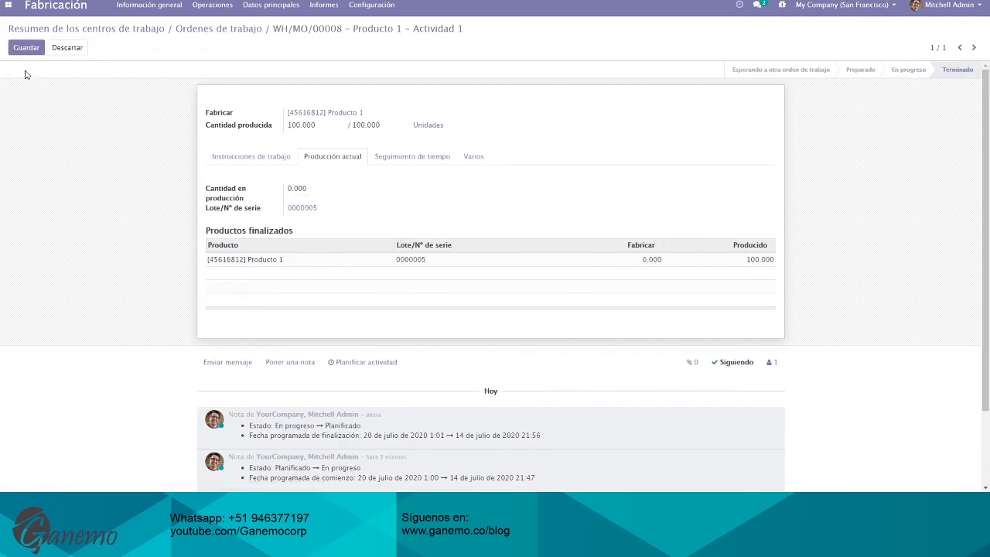
click(247, 158)
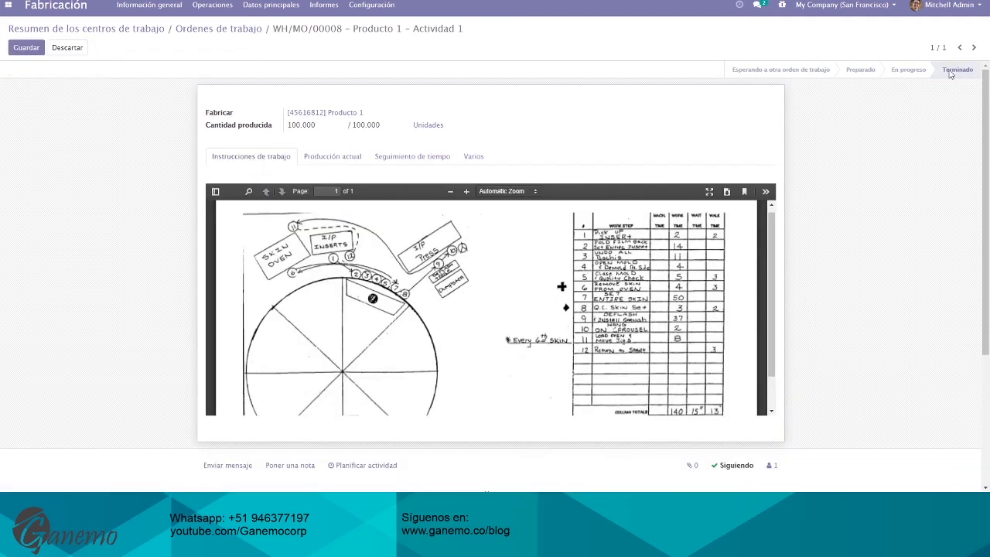
click(118, 29)
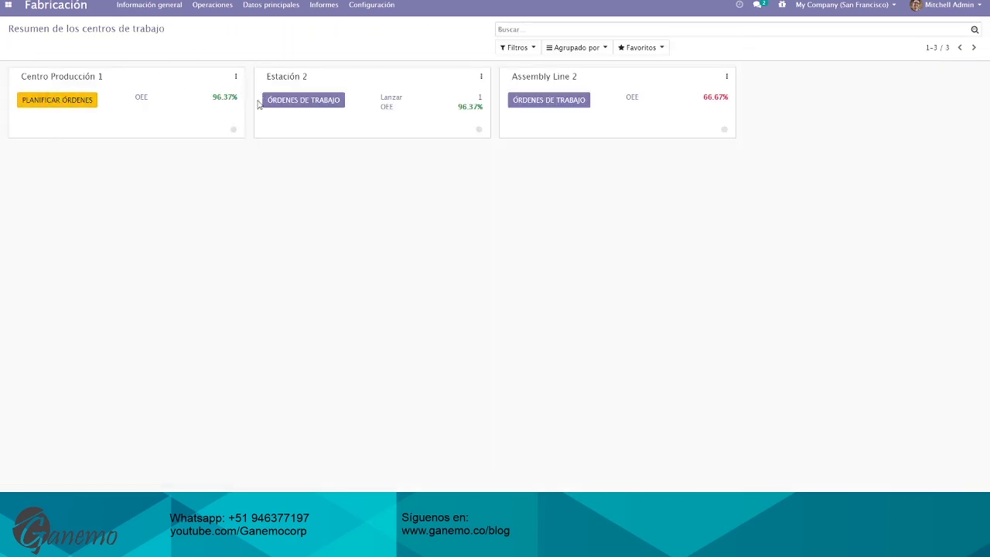
Step: Open Estación 2's Actividad 2 work order and review its work instructions, lot and current production details
click(299, 108)
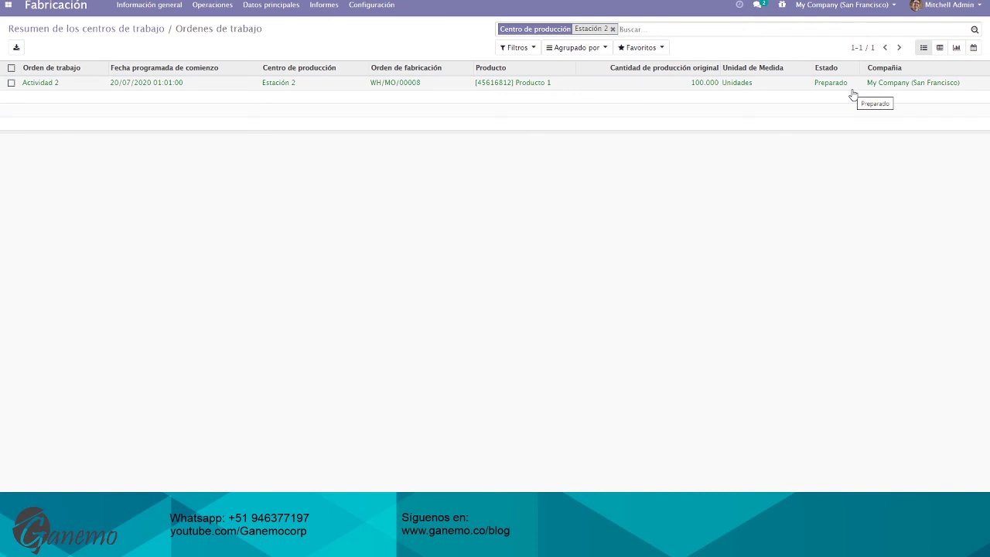
click(296, 91)
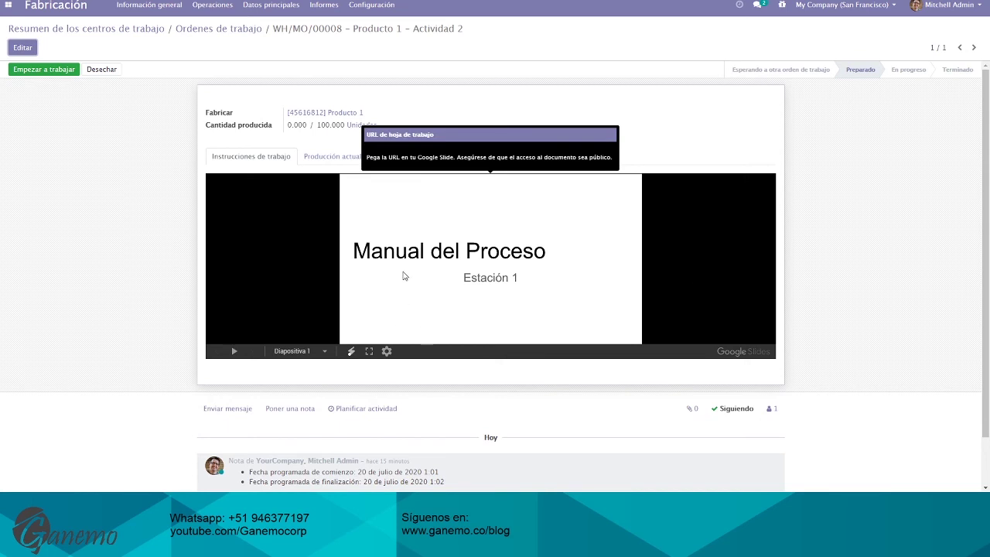
click(233, 352)
click(233, 351)
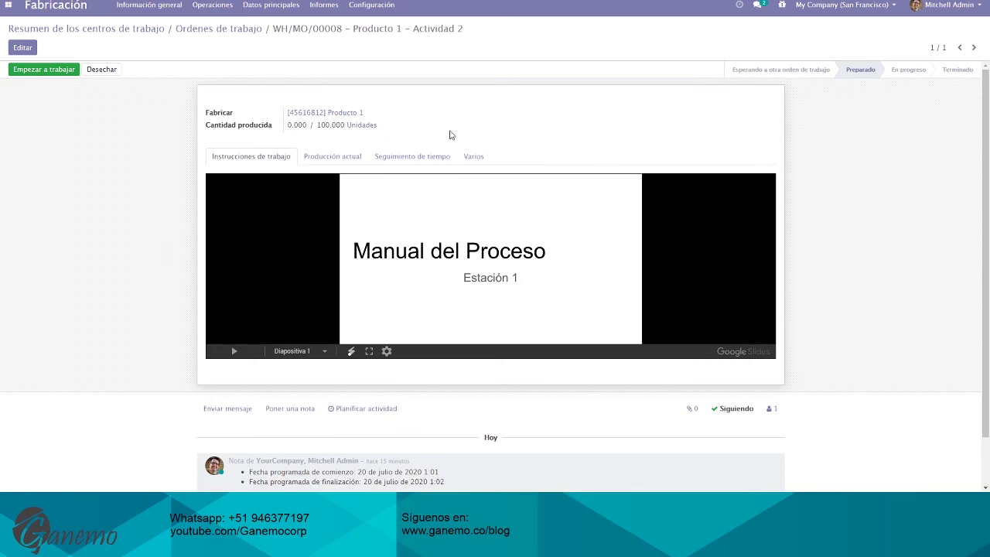
click(336, 157)
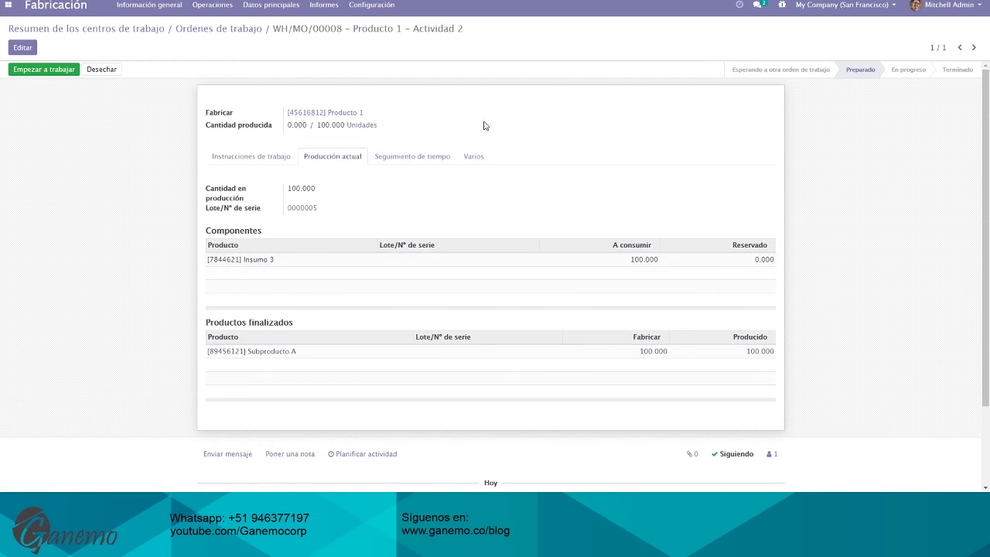
drag(214, 209, 260, 209)
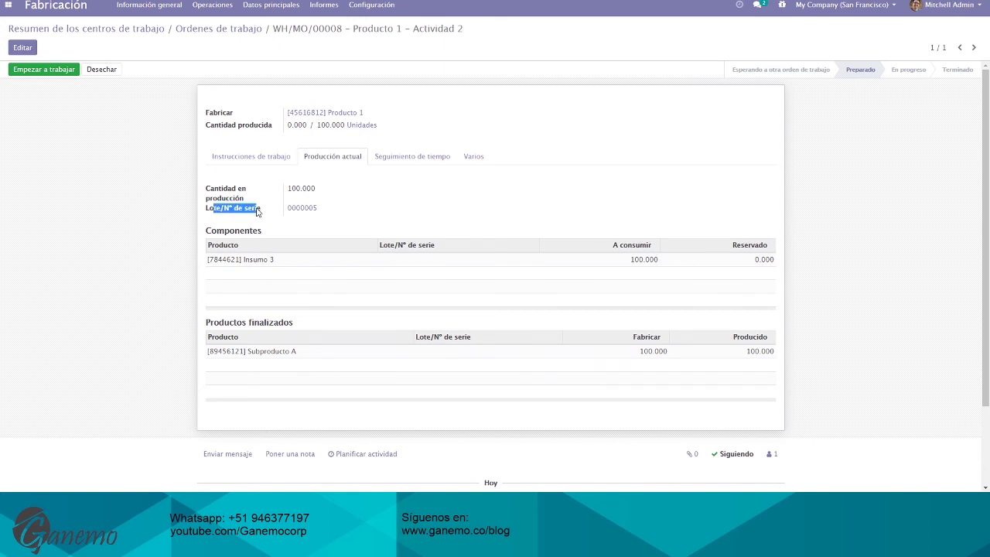
click(319, 211)
Step: Start the Actividad 2 work order, check its time tracking, and mark it as done before returning to the work center overview
click(44, 70)
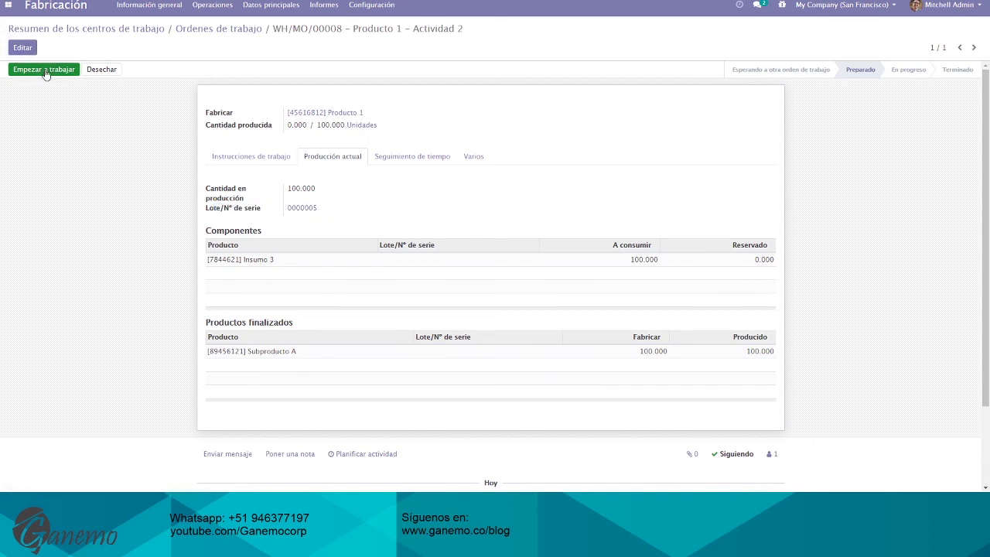
click(400, 160)
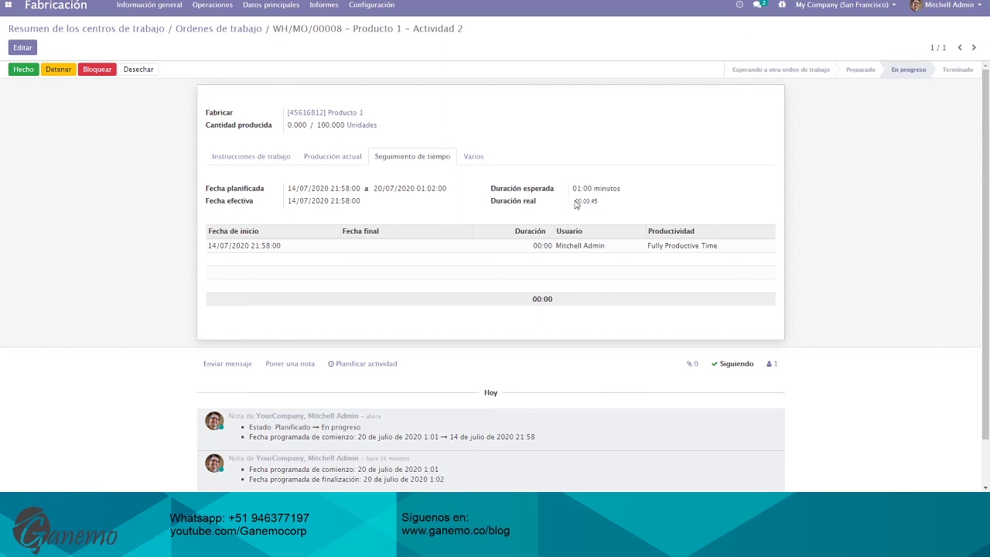
click(24, 68)
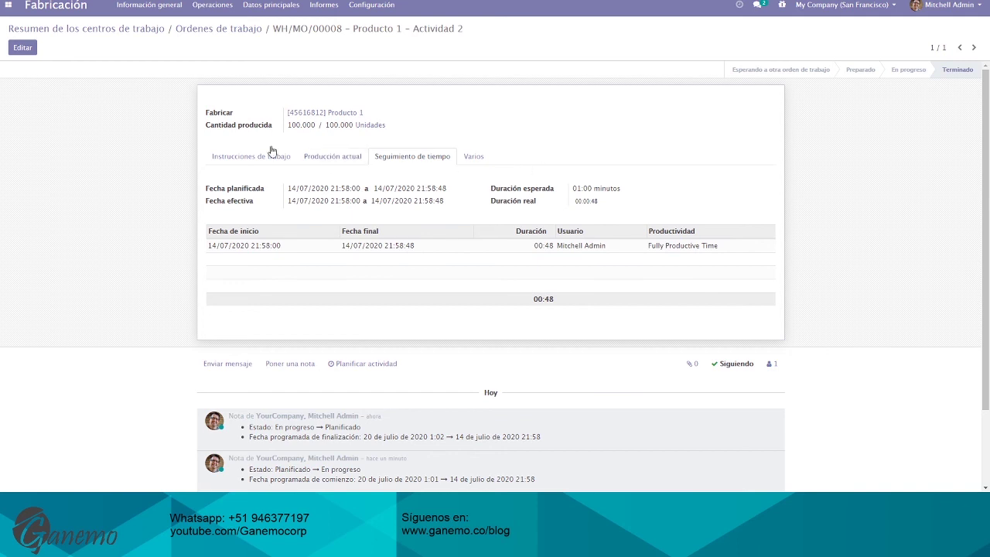
click(116, 31)
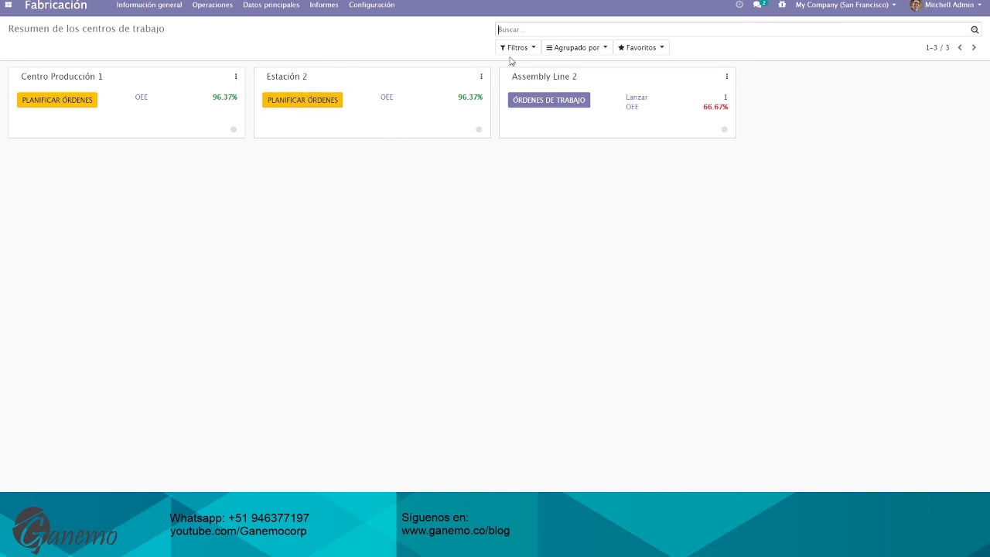
Step: Start Assembly Line 2's Fermentacion work order, check its time tracking, and mark it as done
click(569, 103)
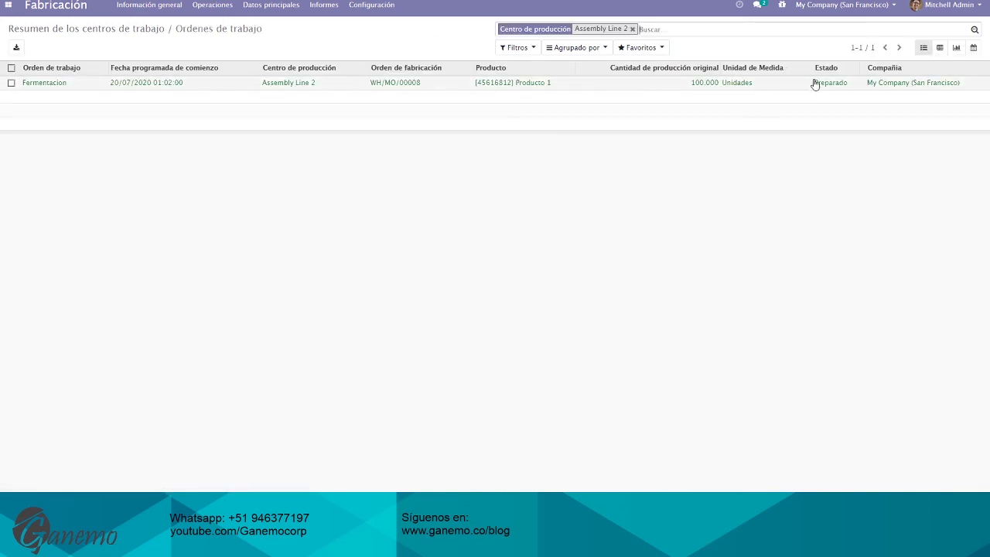
click(312, 87)
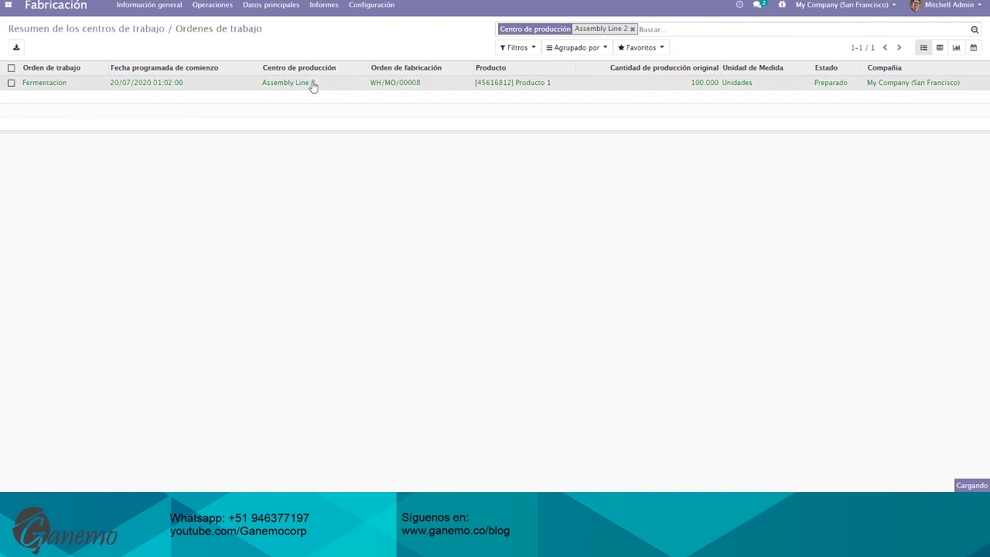
click(43, 69)
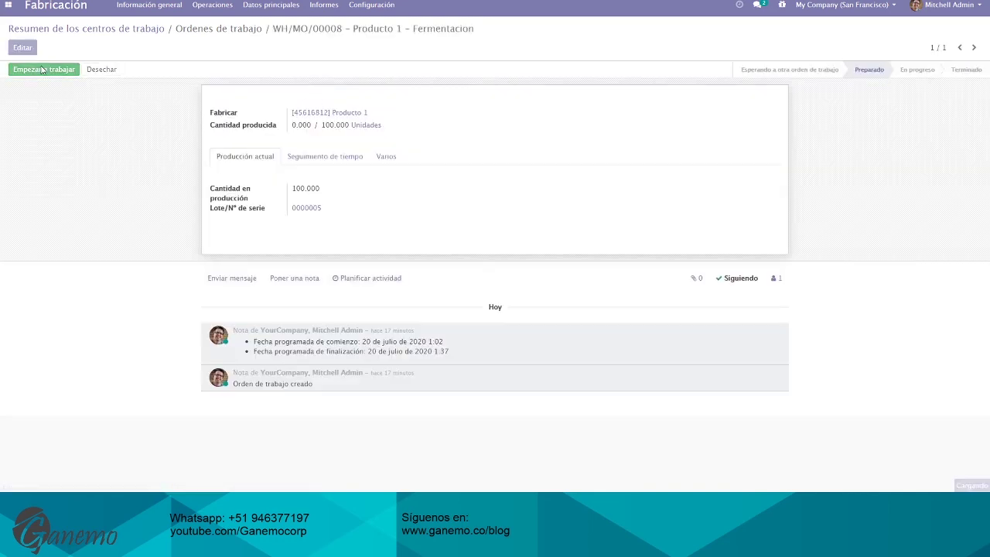
click(319, 157)
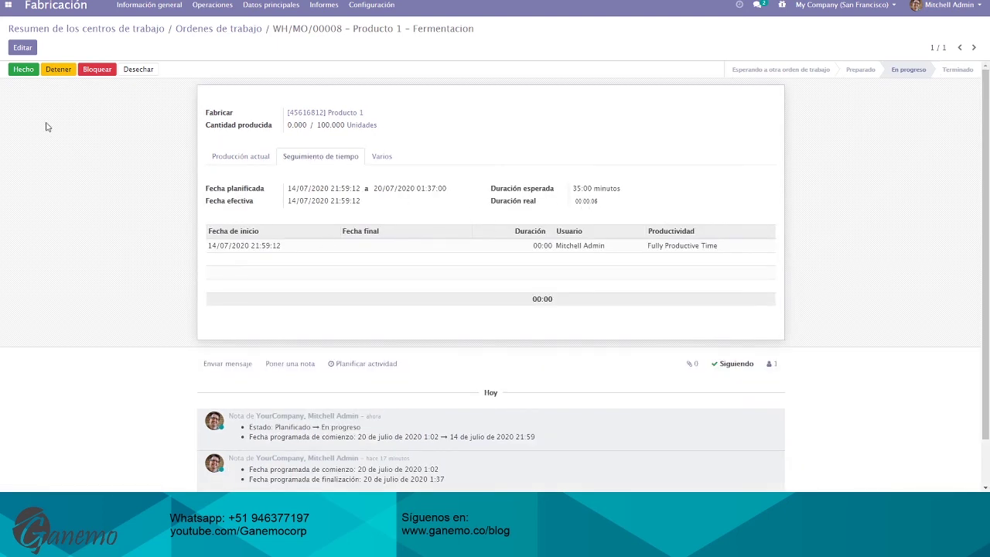
click(26, 75)
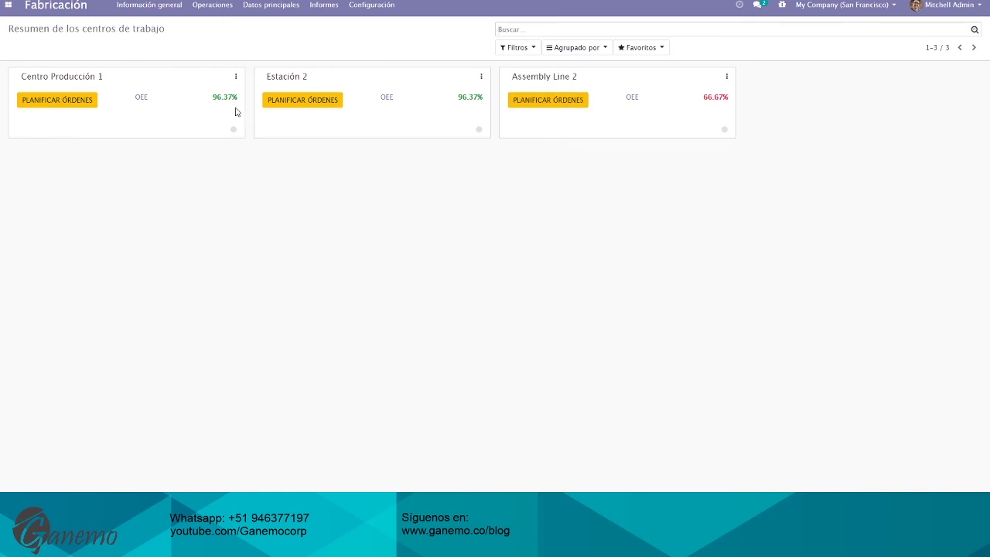
Step: Open the 100-unit production order for Producto 1 from the production orders and mark it as done
click(212, 5)
click(219, 27)
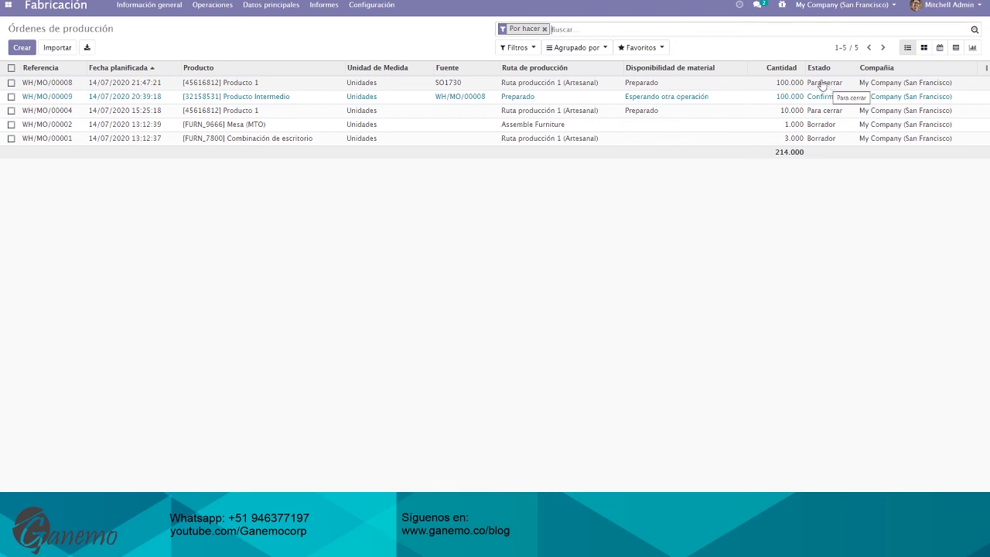
click(283, 85)
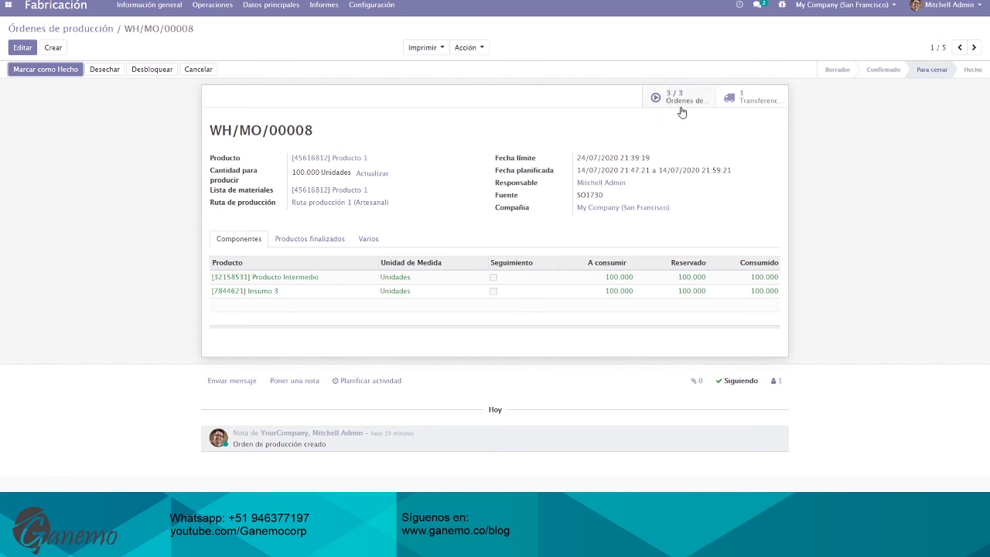
click(49, 71)
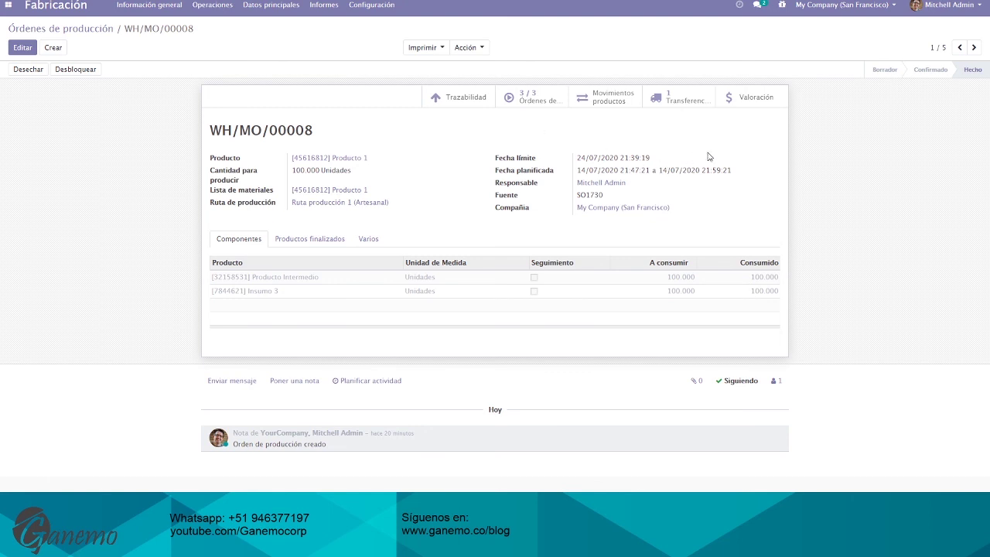
Step: Open the production order's stock valuation and examine the entries for the consumed Insumo 3 and Producto Intermedio
click(764, 98)
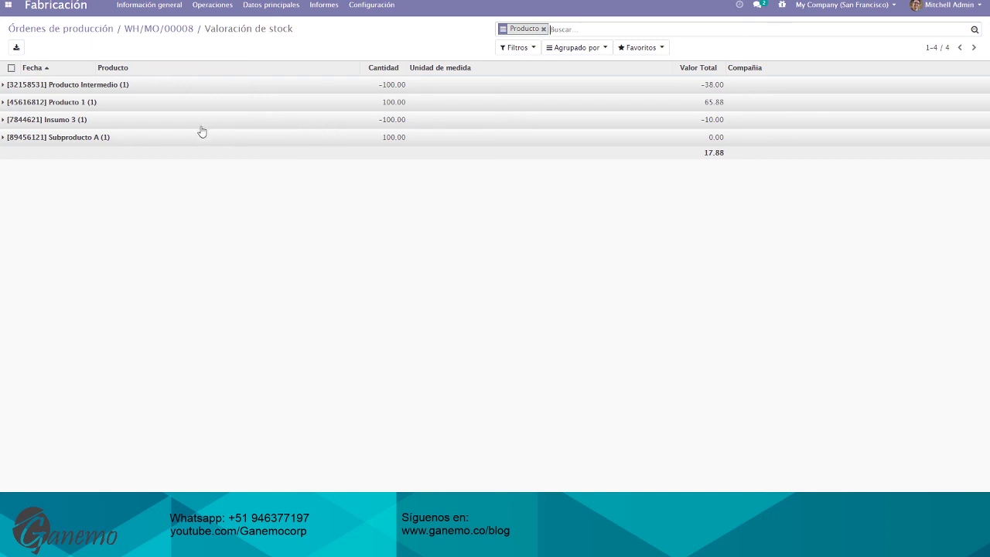
click(390, 122)
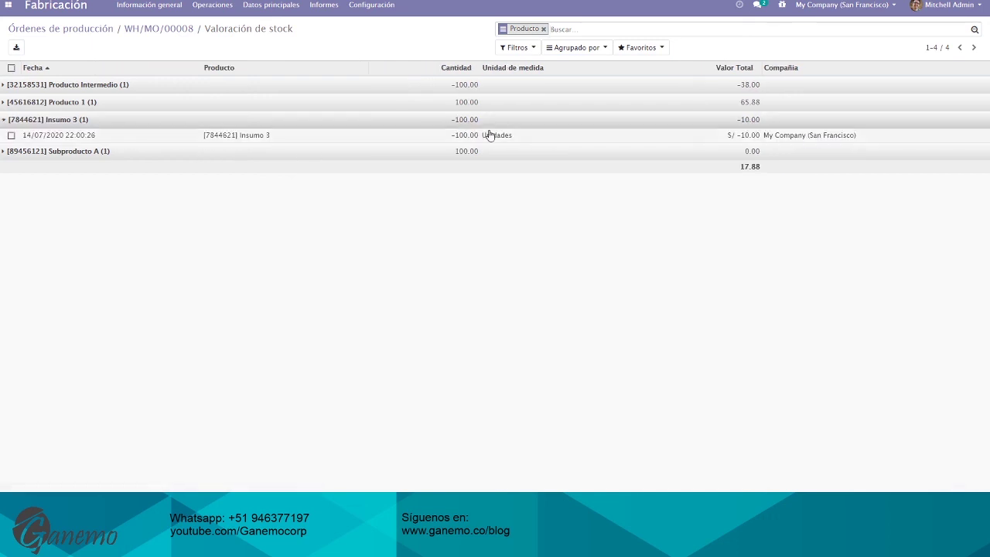
click(641, 124)
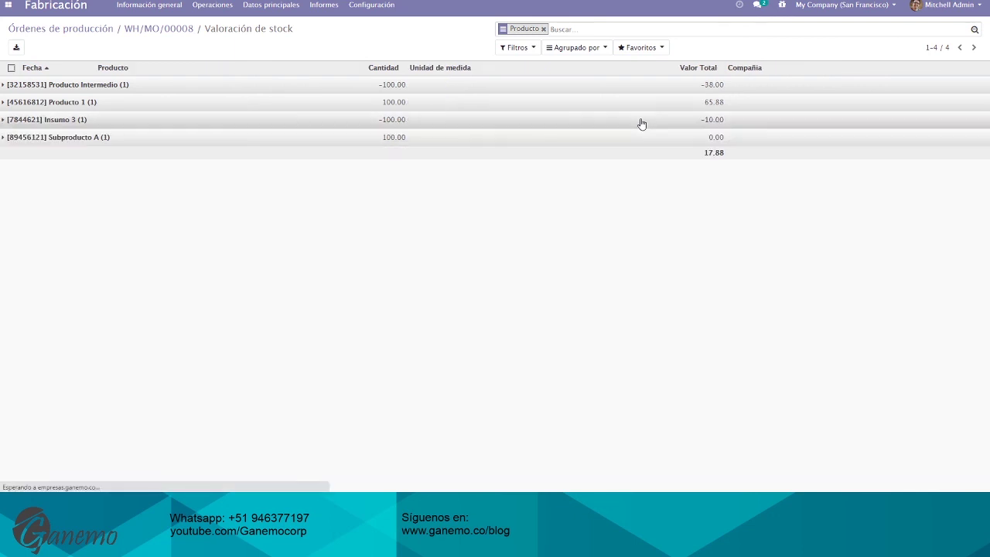
click(423, 86)
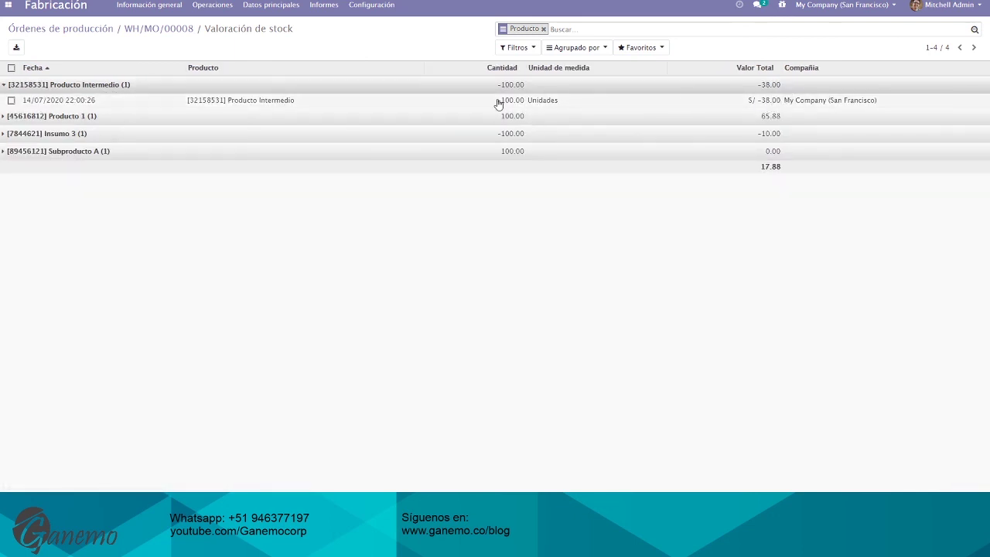
click(475, 87)
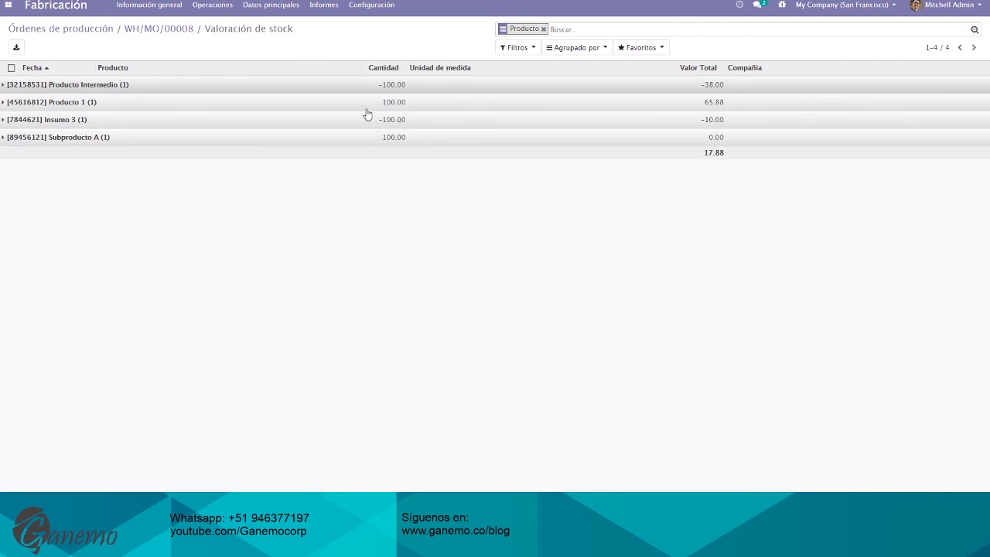
Step: Examine the stock valuation entries of the finished Producto 1 and Subproducto A, collapsing each group after viewing it
click(116, 106)
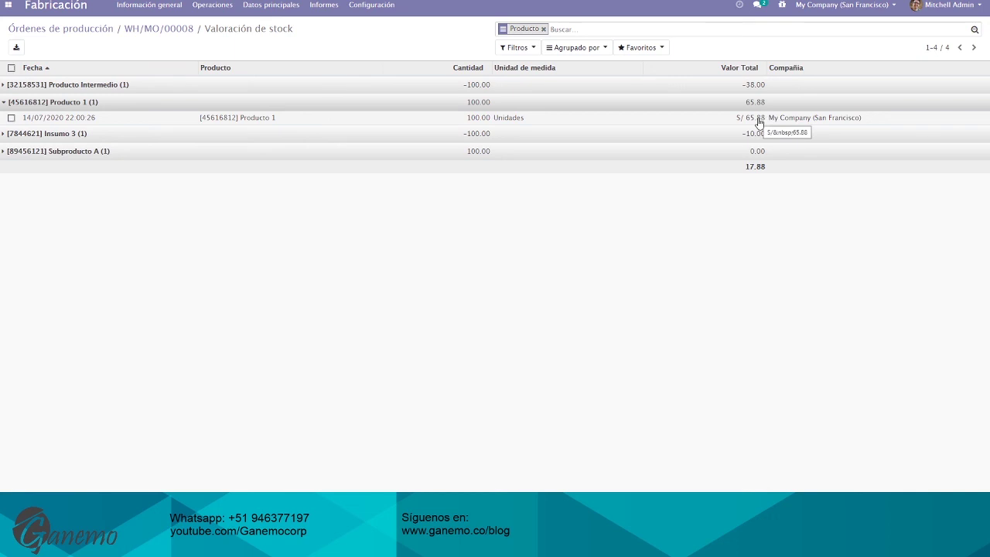
click(147, 157)
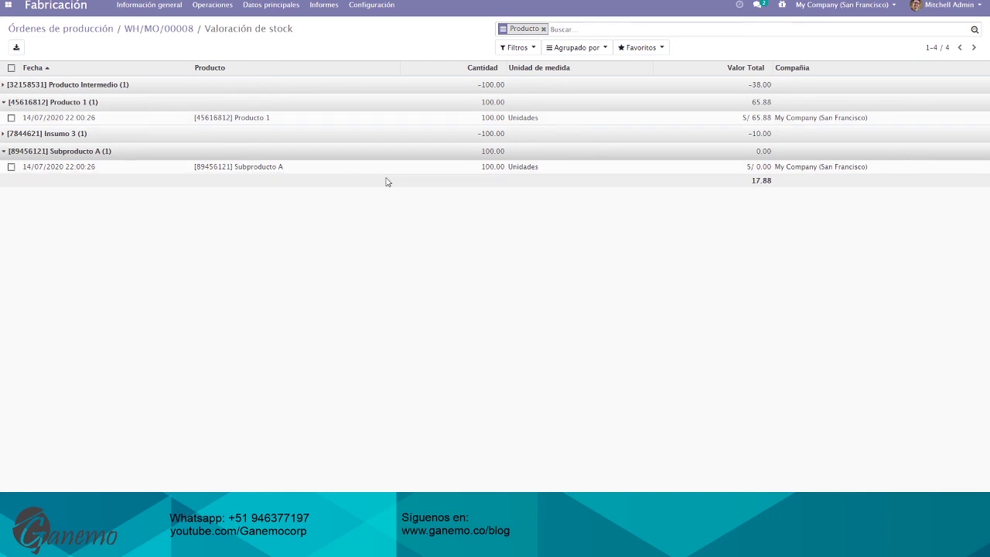
click(311, 153)
click(284, 103)
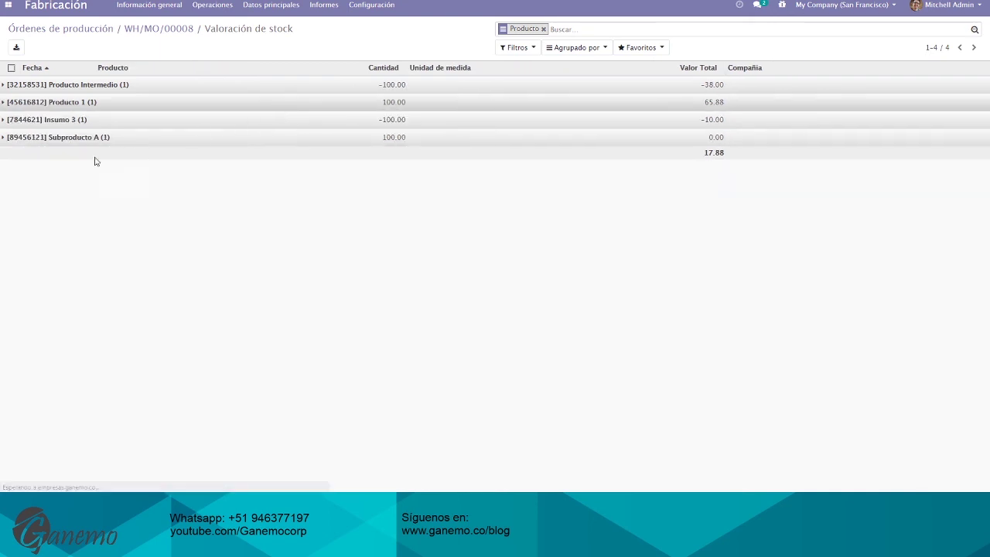
click(151, 144)
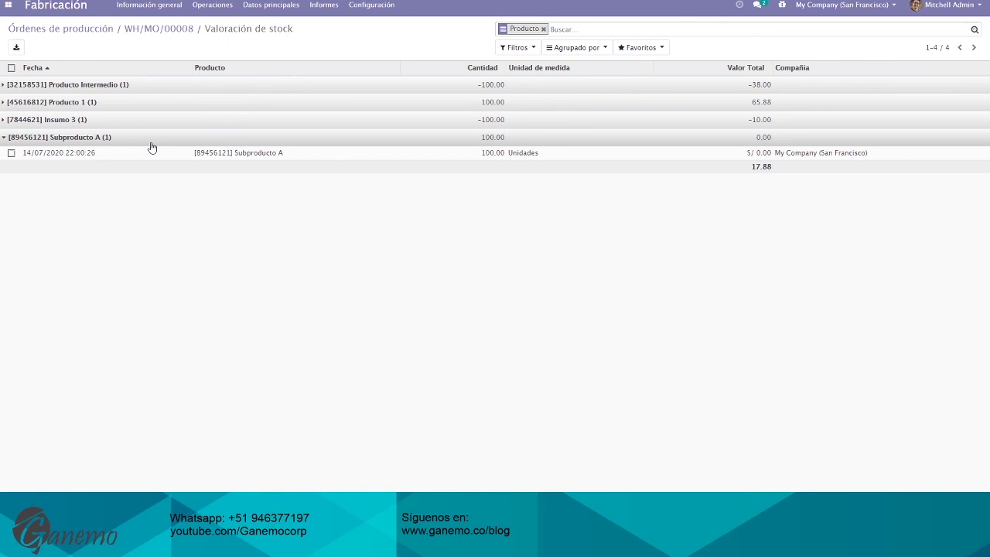
click(116, 104)
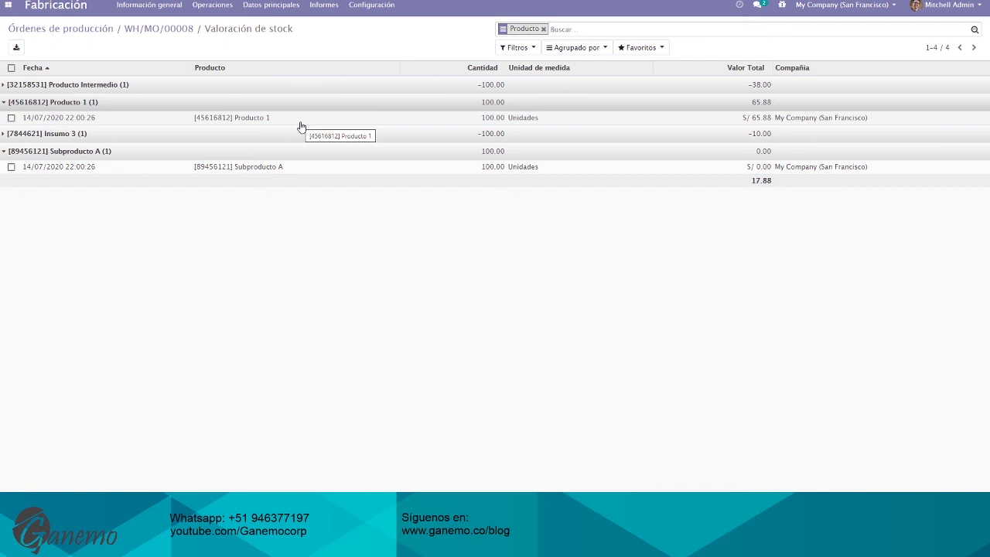
click(167, 104)
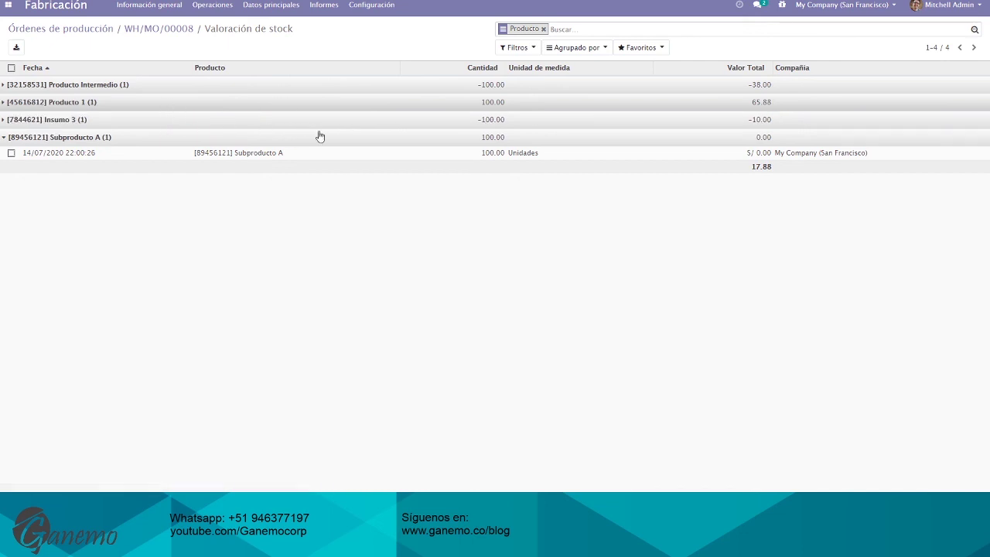
click(464, 140)
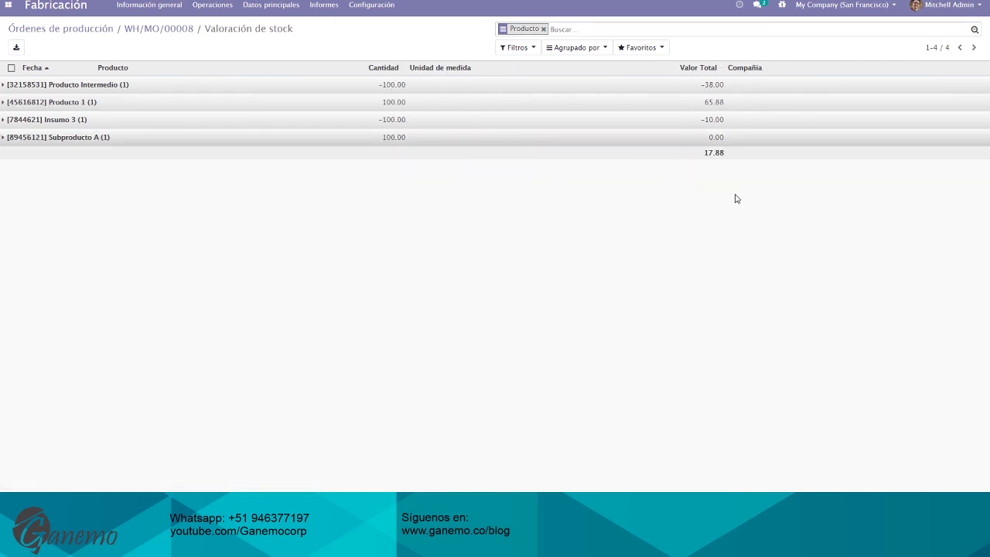
Step: Remove the Por hacer filter from the production orders and reopen Producto 1's completed order to check its quantity
click(97, 31)
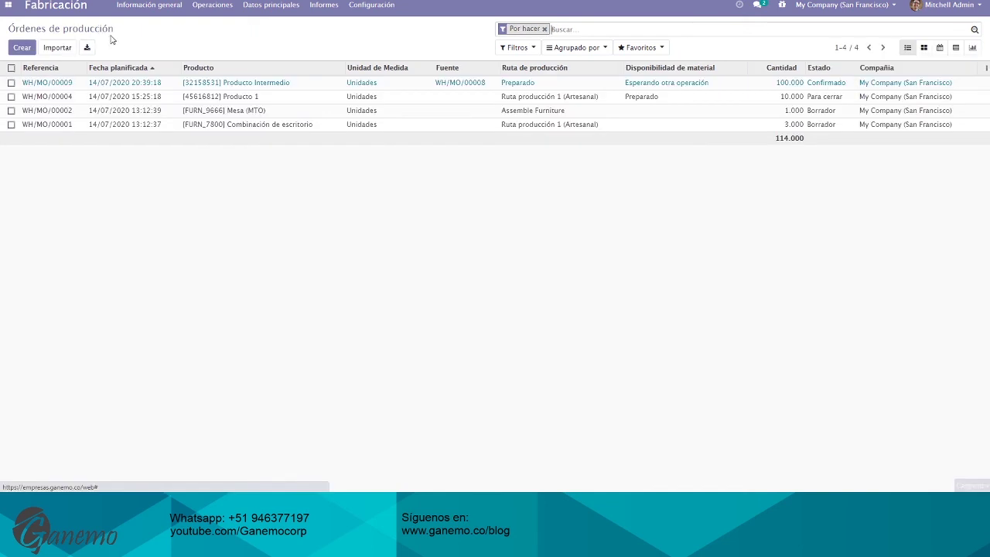
key(BackSpace)
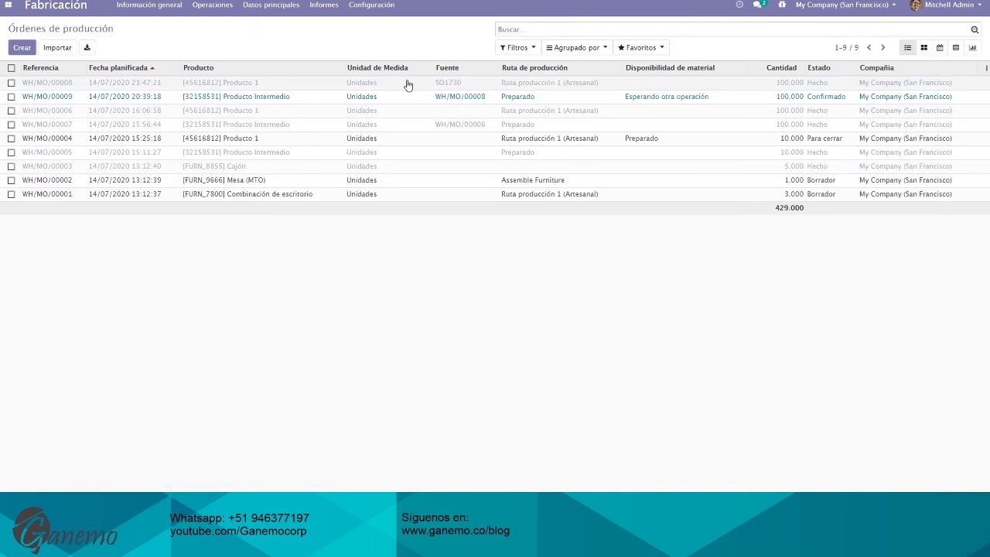
click(267, 83)
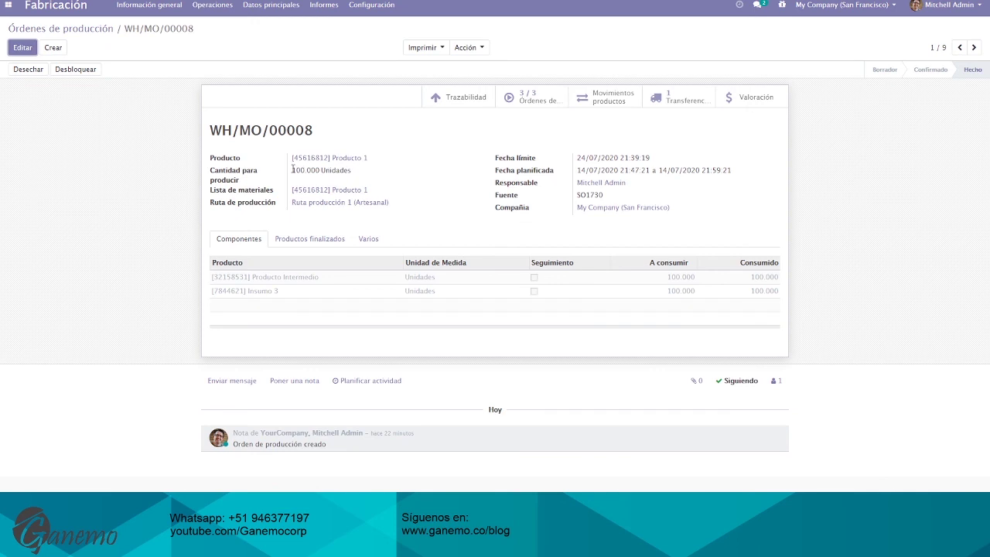
double_click(294, 170)
click(335, 170)
Step: Open Producto 1's product record, review its on-hand stock by lot, and return to the work center overview
click(352, 160)
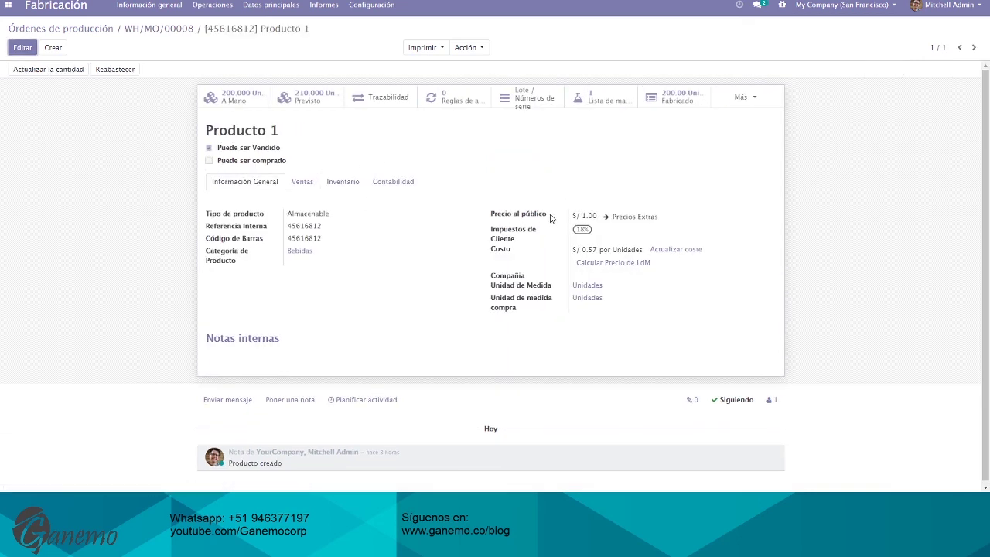
click(232, 98)
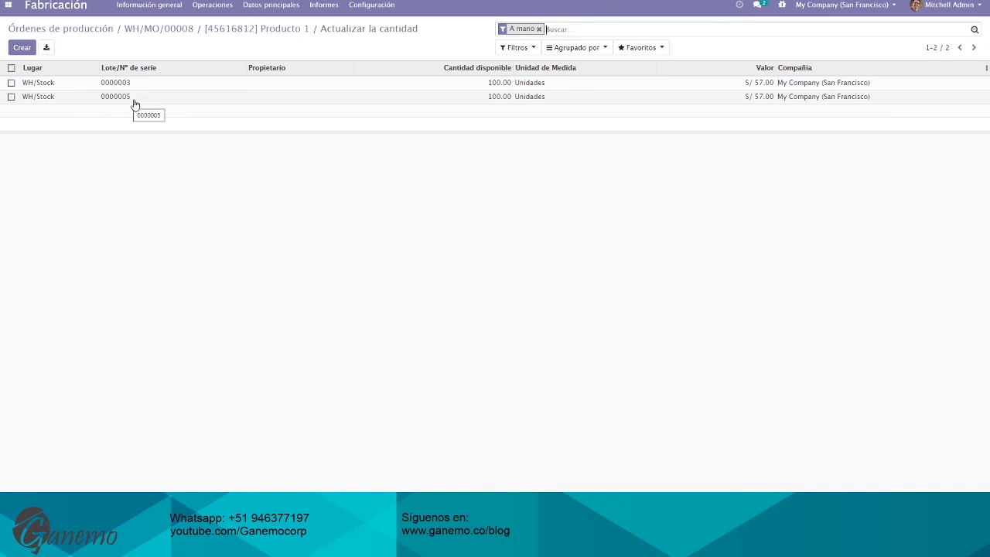
click(141, 5)
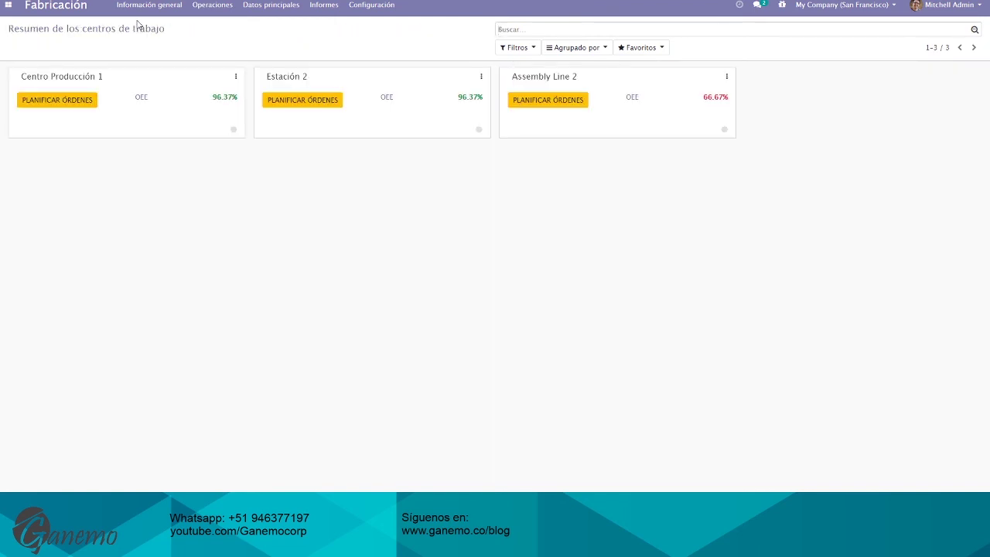